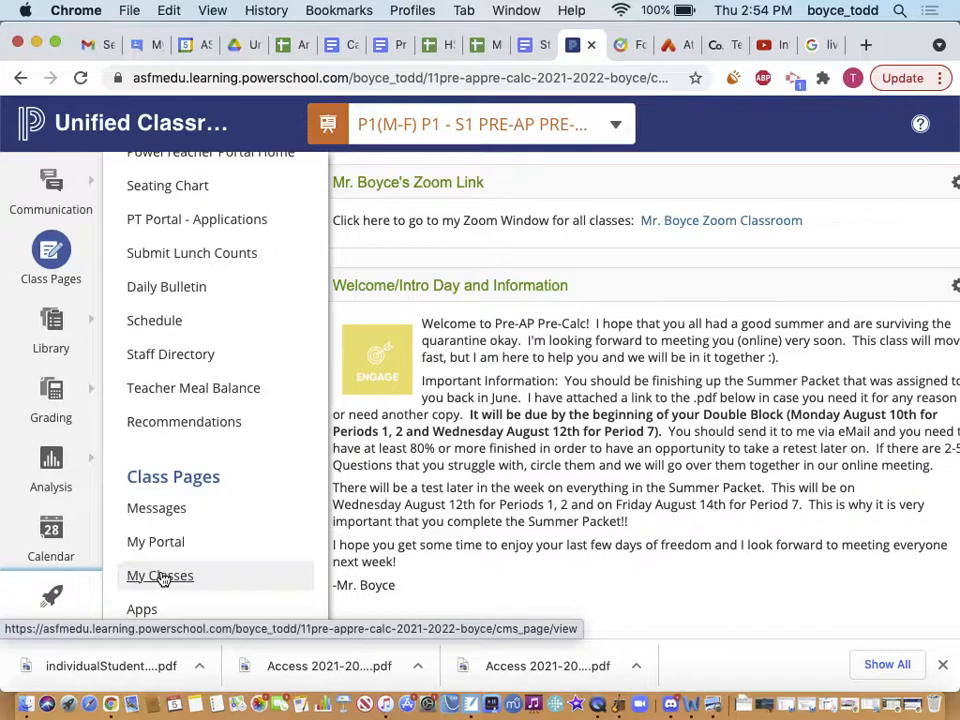
Go to My Classes and open the School Year filter on the Inactive class list
left_click(160, 578)
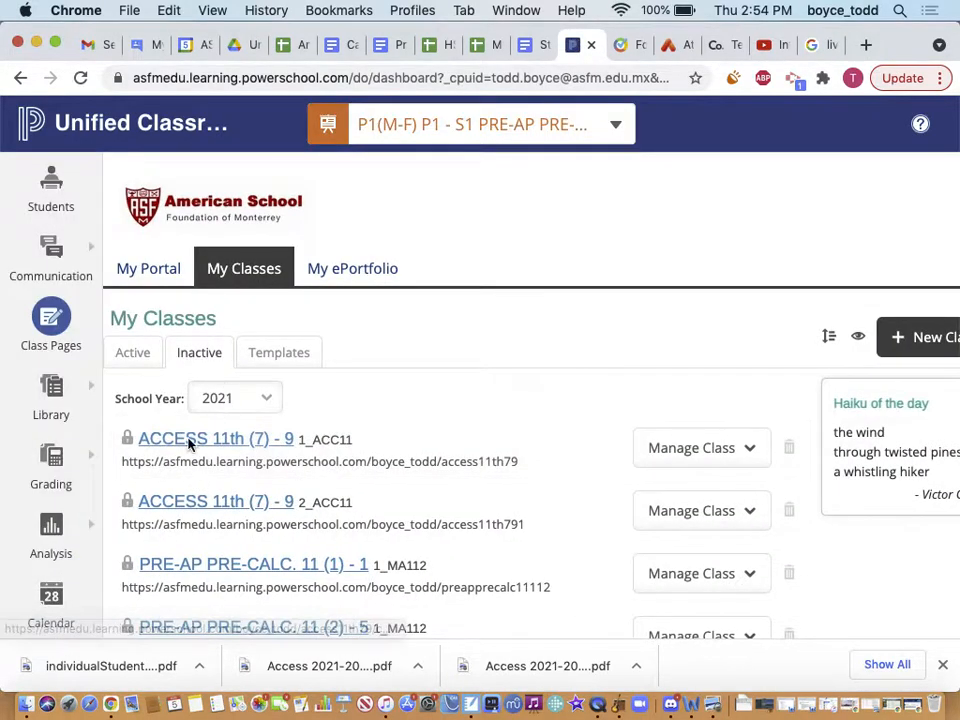
left_click(246, 398)
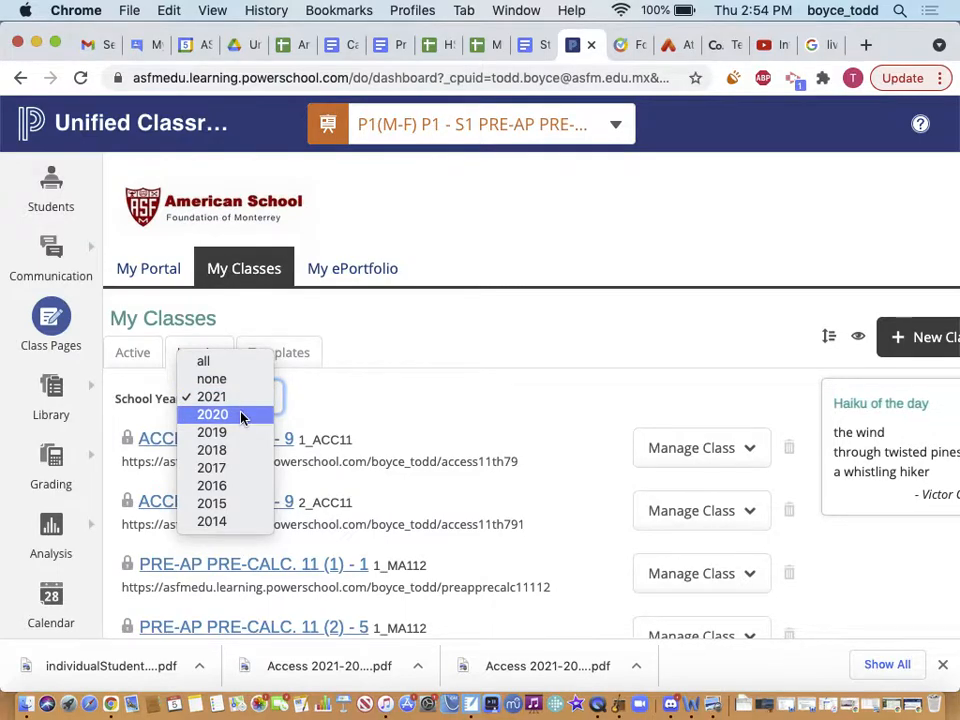
Filter the inactive classes to school year 2020 and scroll through the Pre-Calc and Calculus sections
left_click(241, 415)
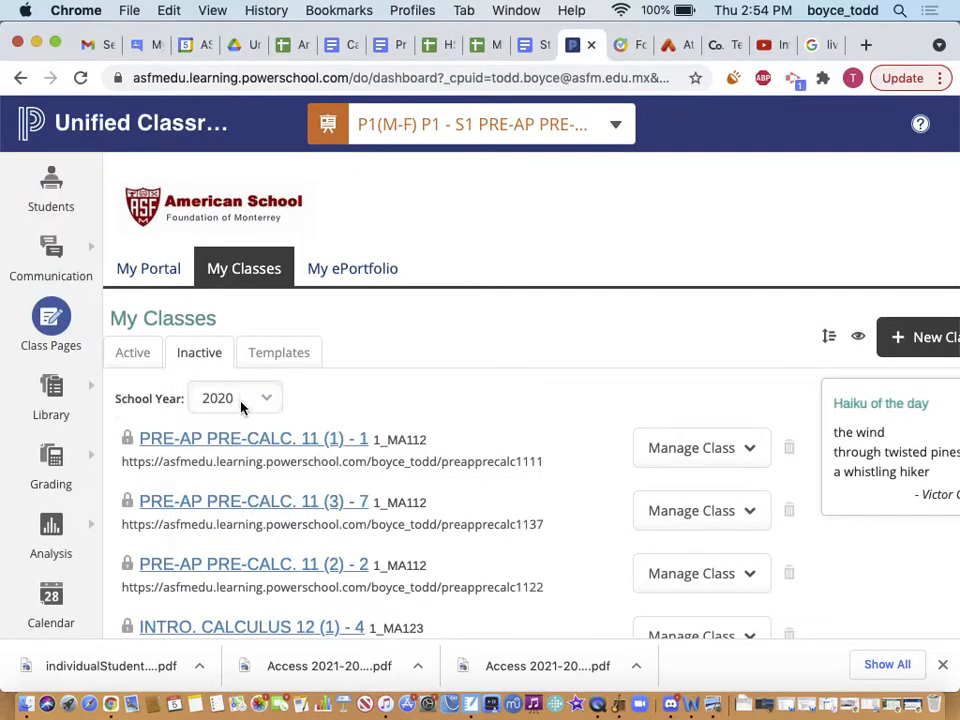
scroll(244, 543, "down", 1)
scroll(244, 543, "down", 10)
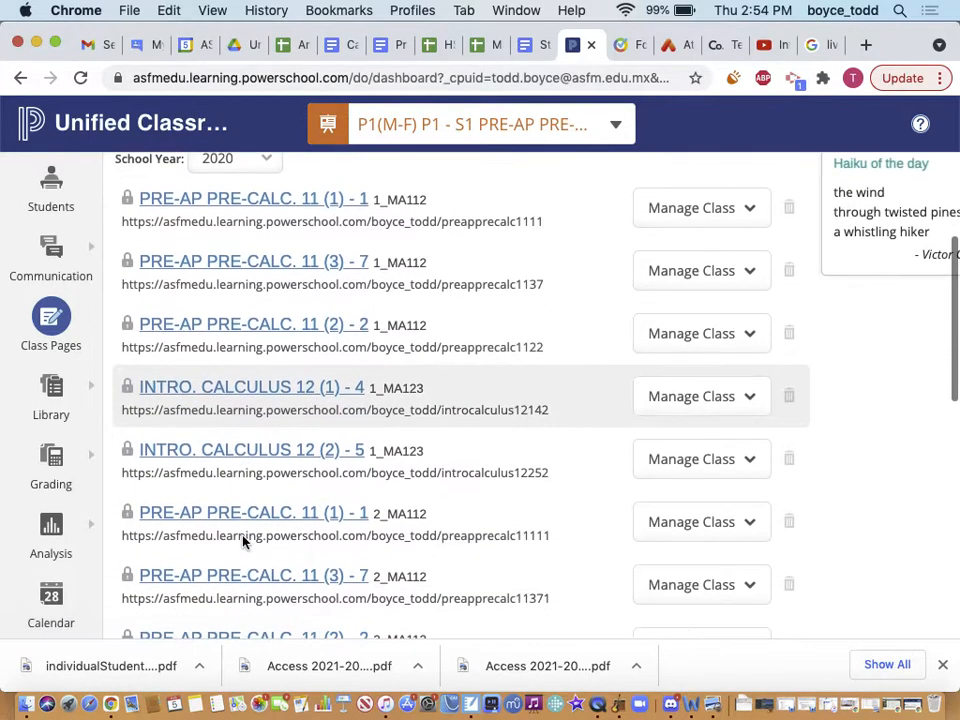
scroll(244, 543, "down", 2)
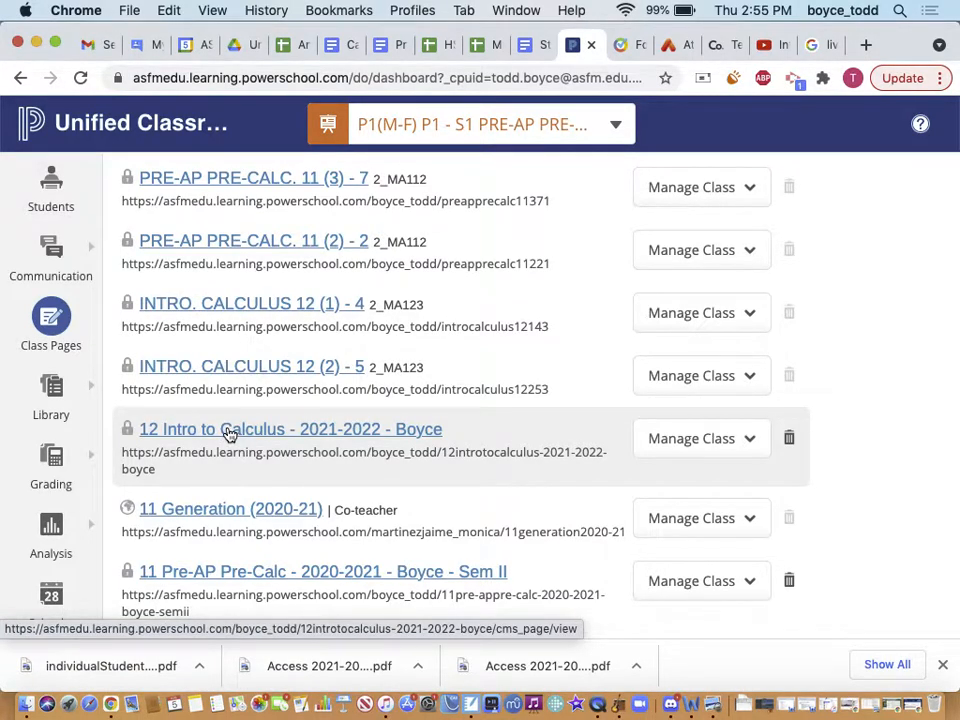
scroll(226, 432, "up", 10)
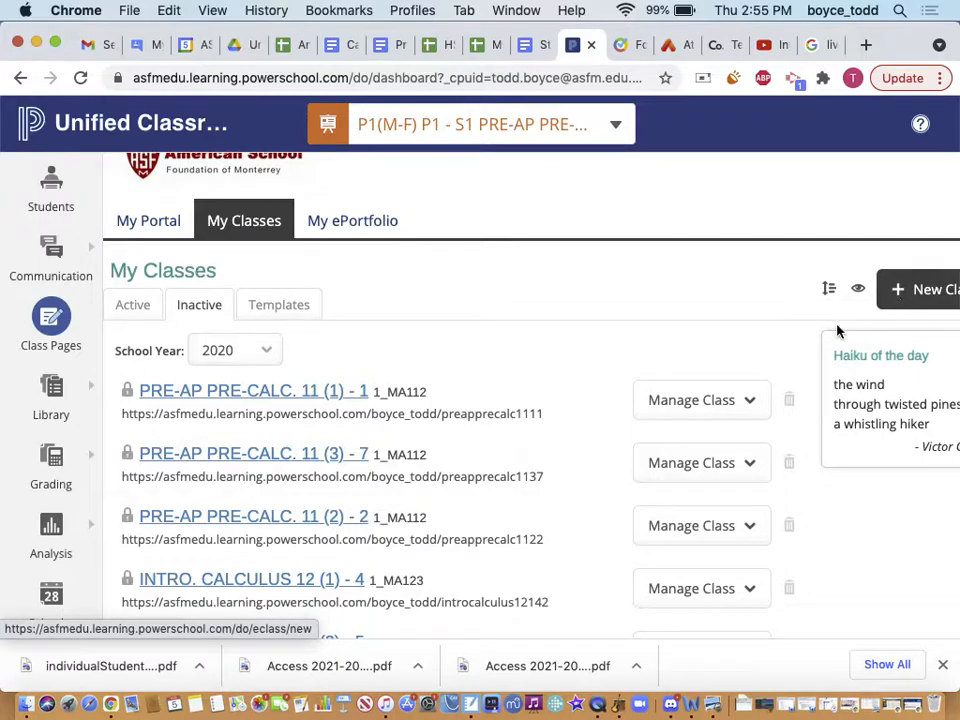
scroll(670, 548, "down", 2)
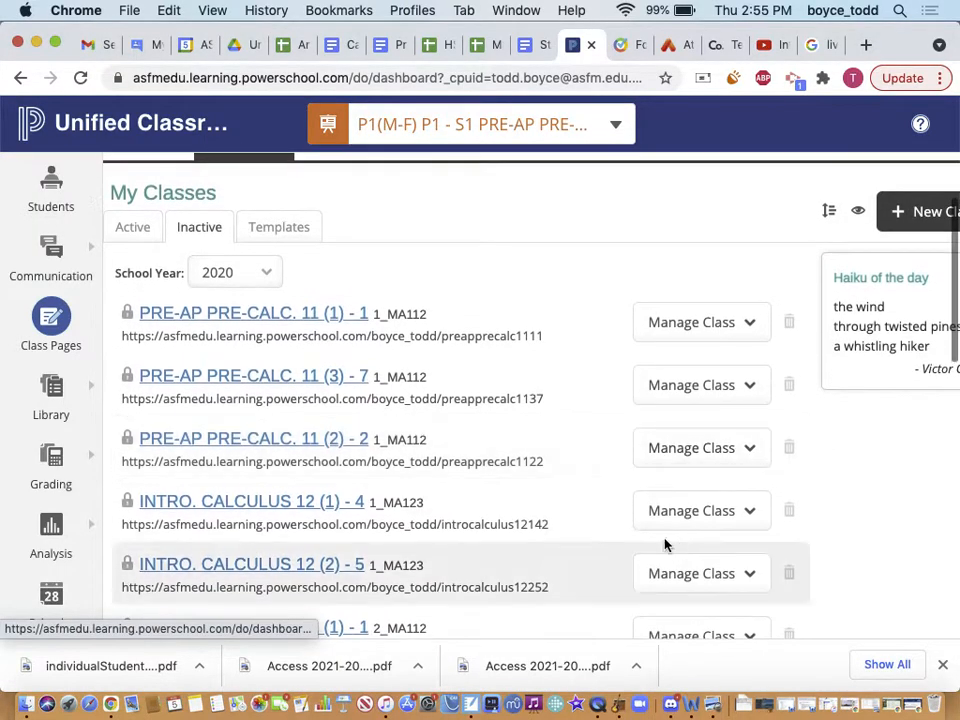
scroll(438, 510, "down", 2)
scroll(360, 455, "down", 1)
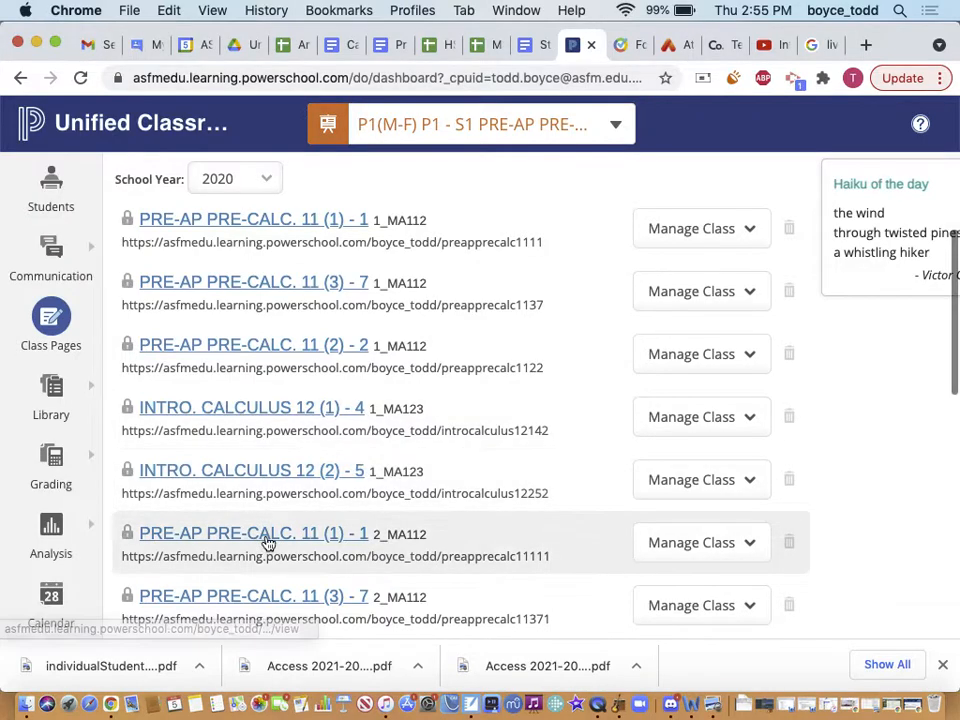
scroll(265, 541, "down", 3)
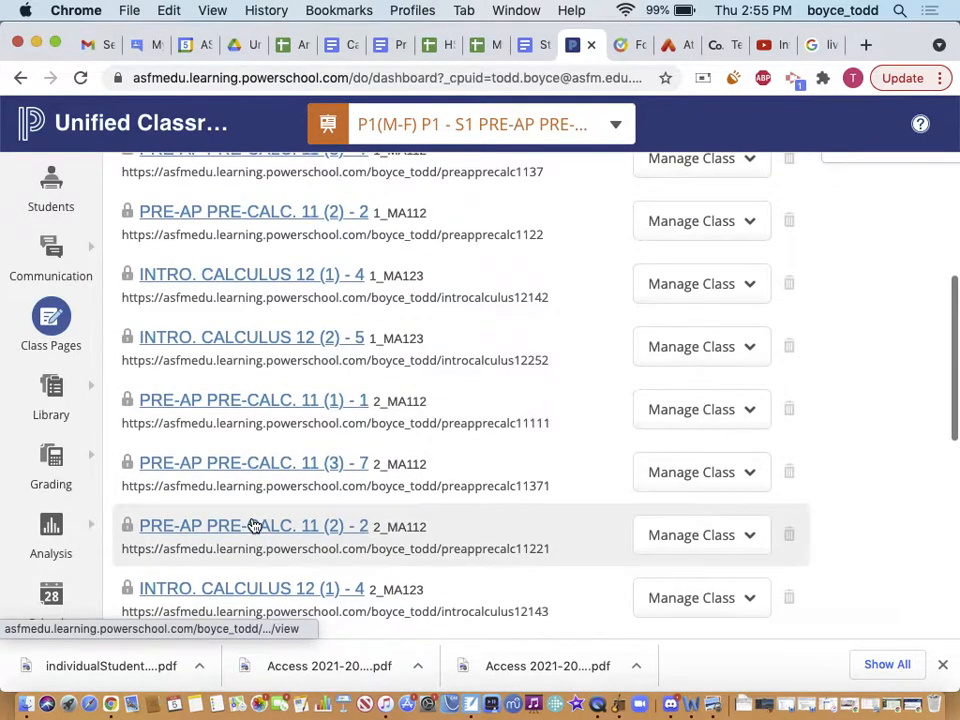
scroll(252, 525, "down", 5)
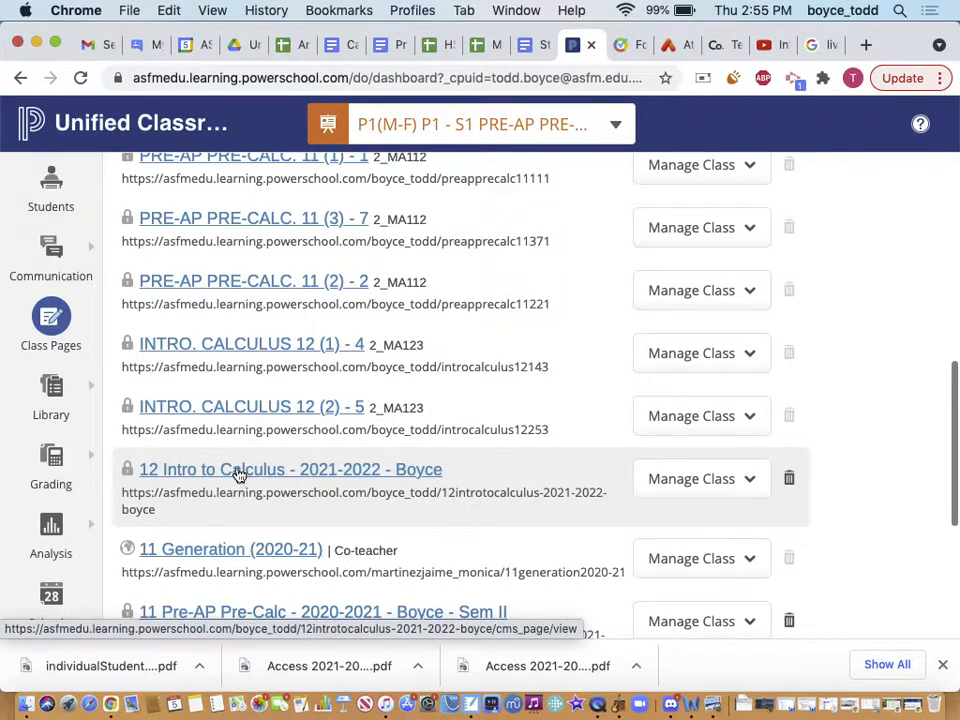
Visit the 12 Intro to Calculus 2021-2022 class page, then return to My Classes
left_click(238, 475)
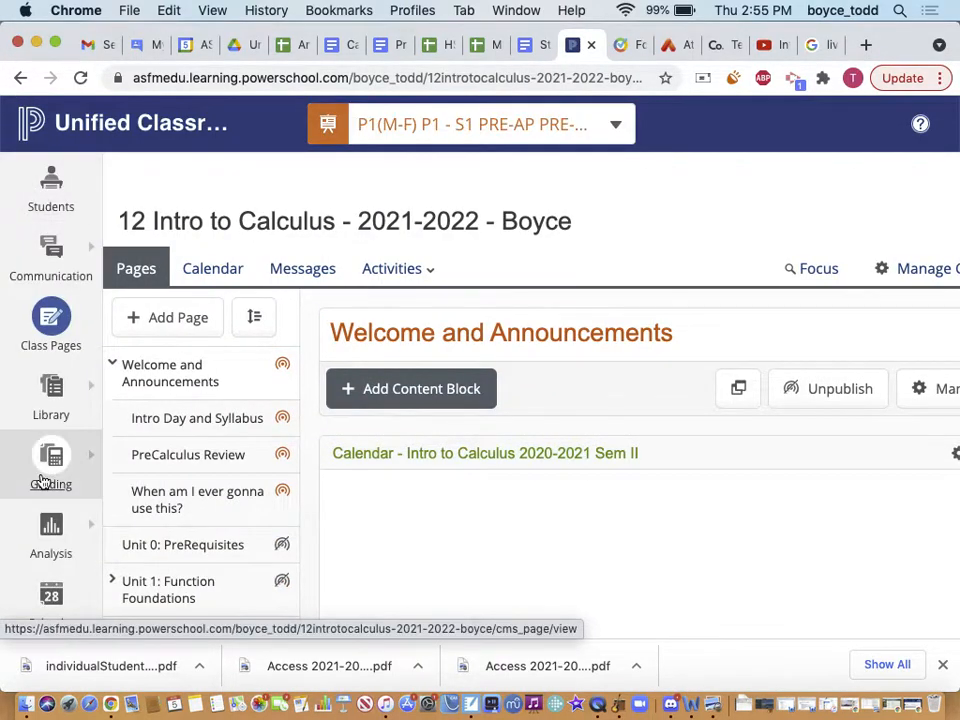
scroll(60, 550, "down", 3)
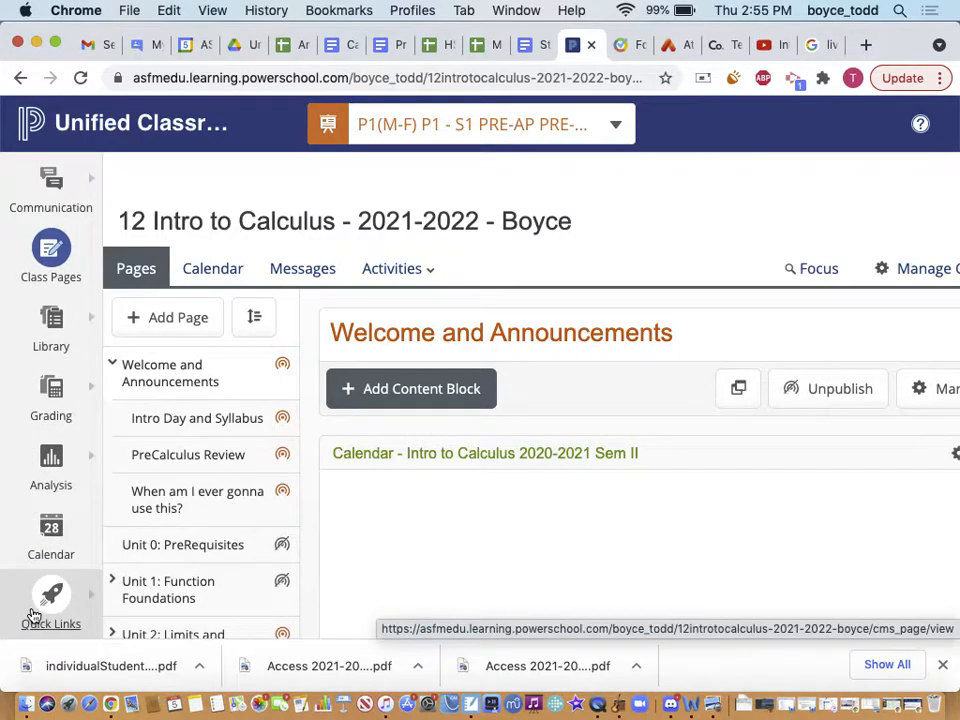
left_click(55, 605)
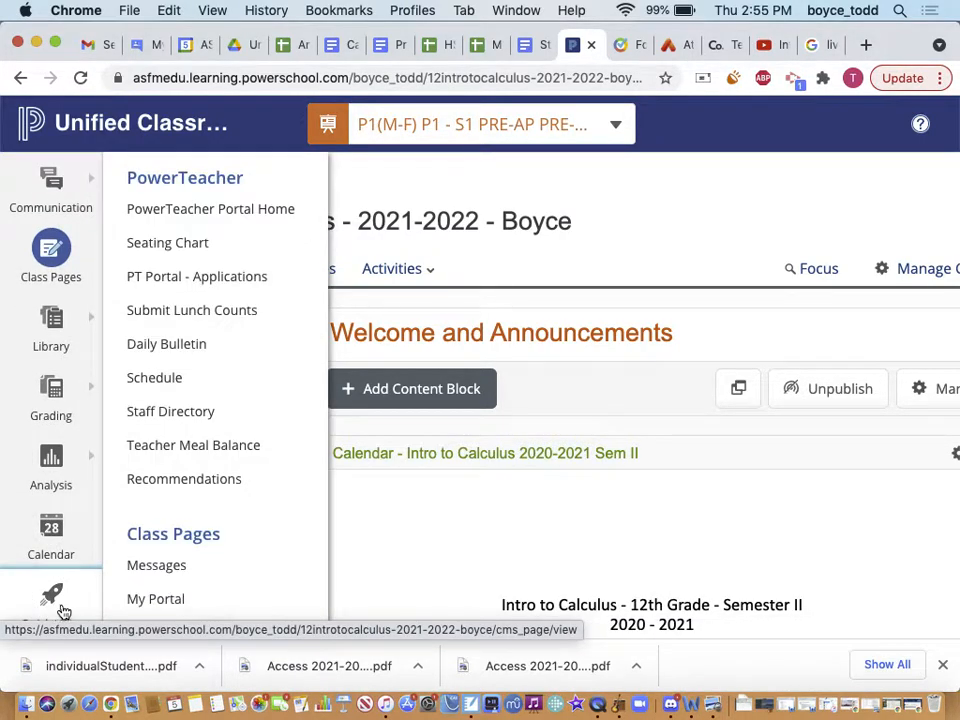
scroll(141, 598, "down", 2)
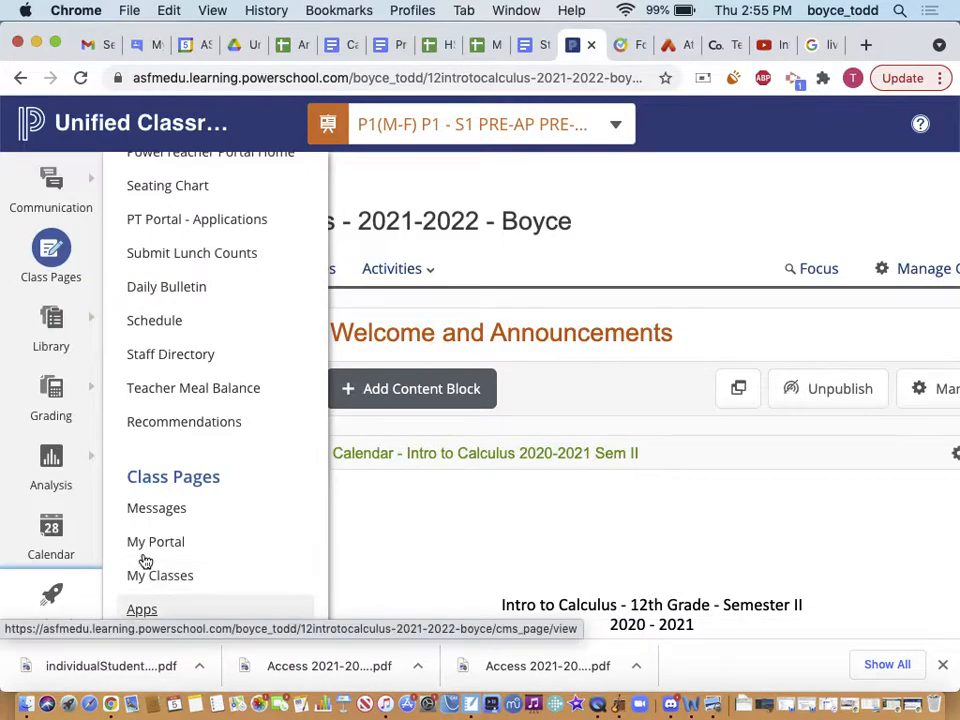
left_click(146, 578)
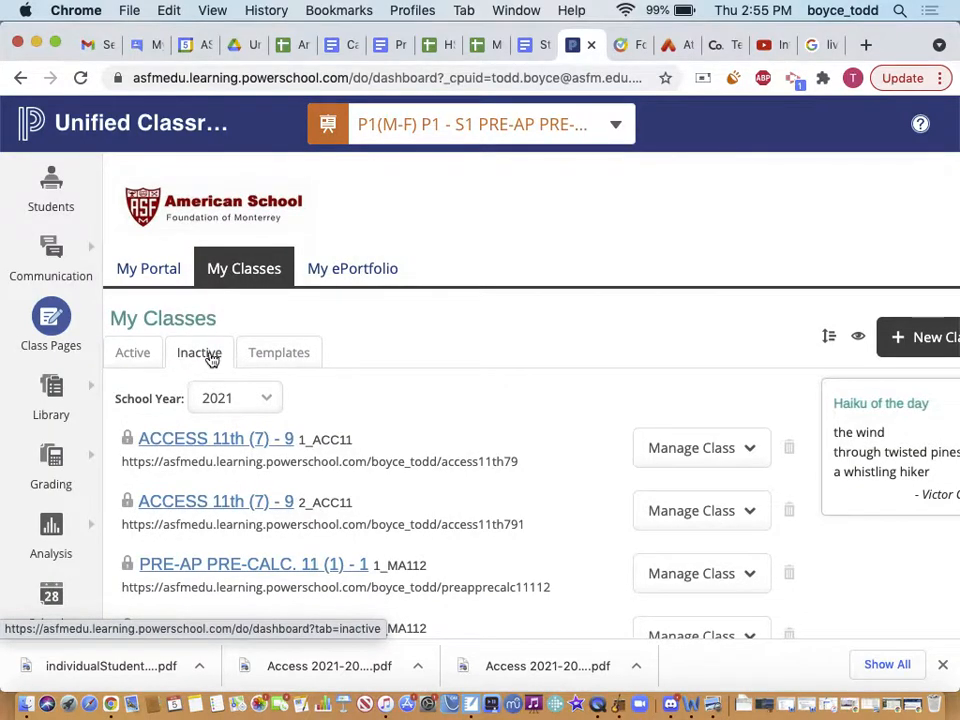
View the single active class, Pre-AP Pre-Calc, on the Active tab
scroll(263, 523, "down", 5)
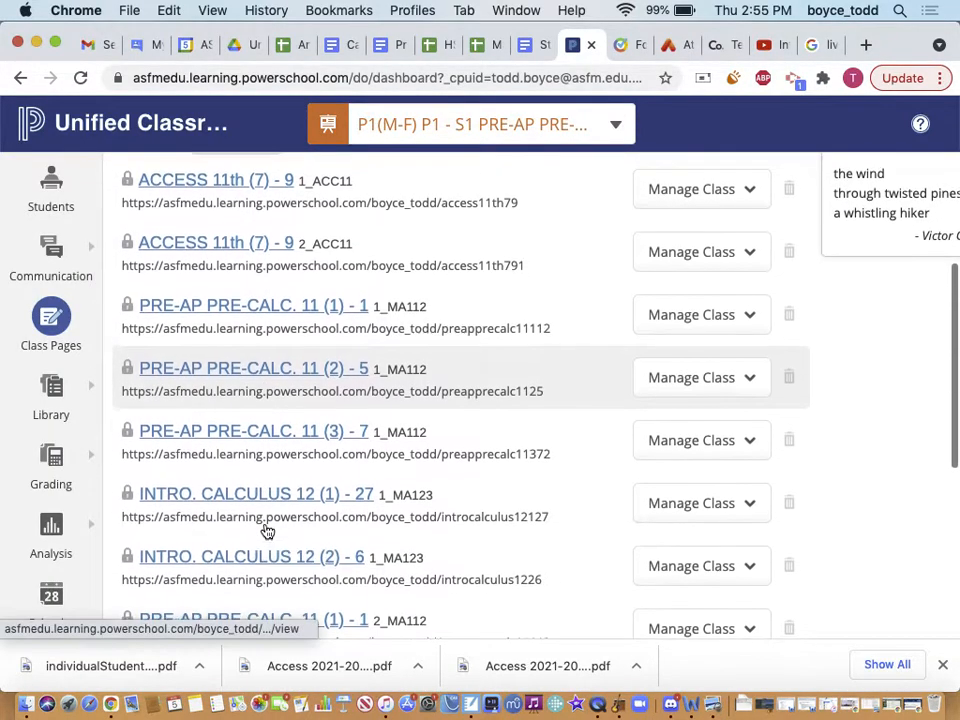
scroll(267, 531, "up", 5)
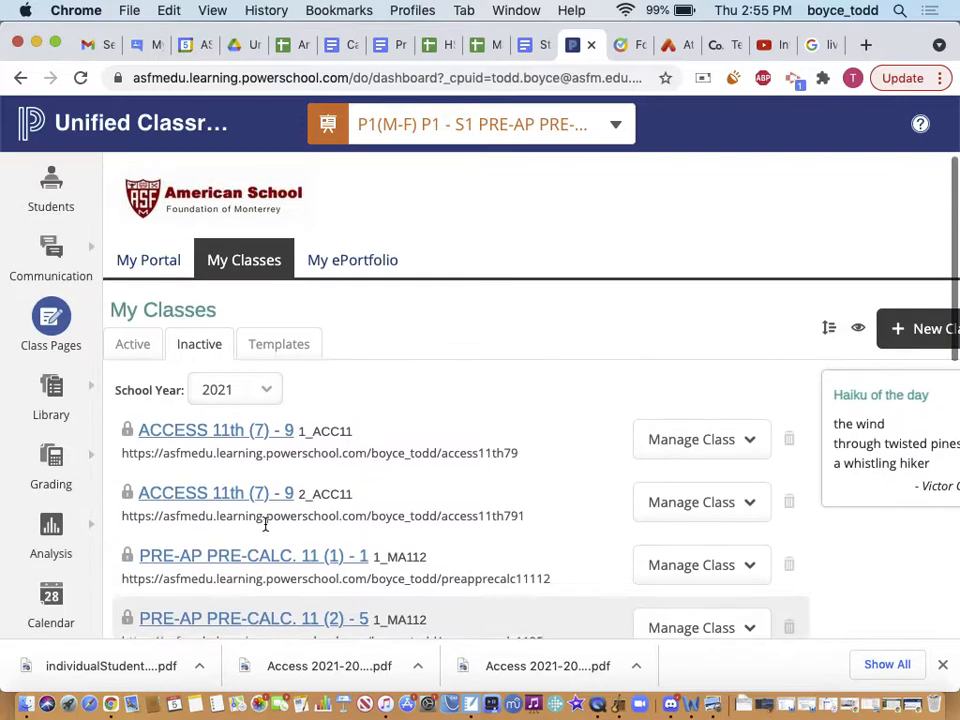
scroll(706, 476, "right", 2)
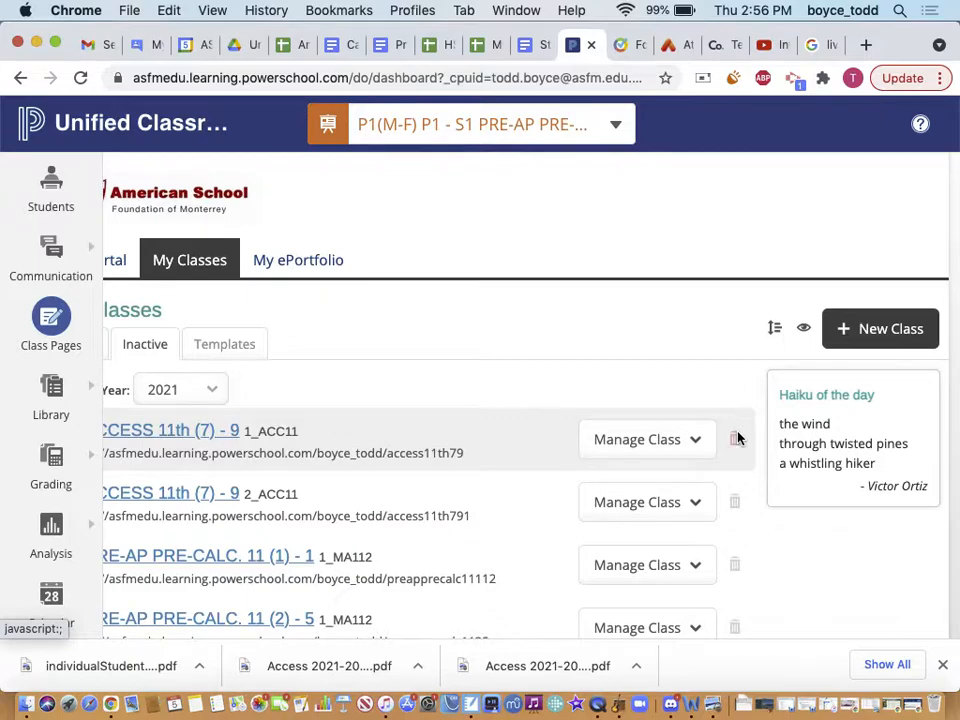
scroll(731, 499, "down", 10)
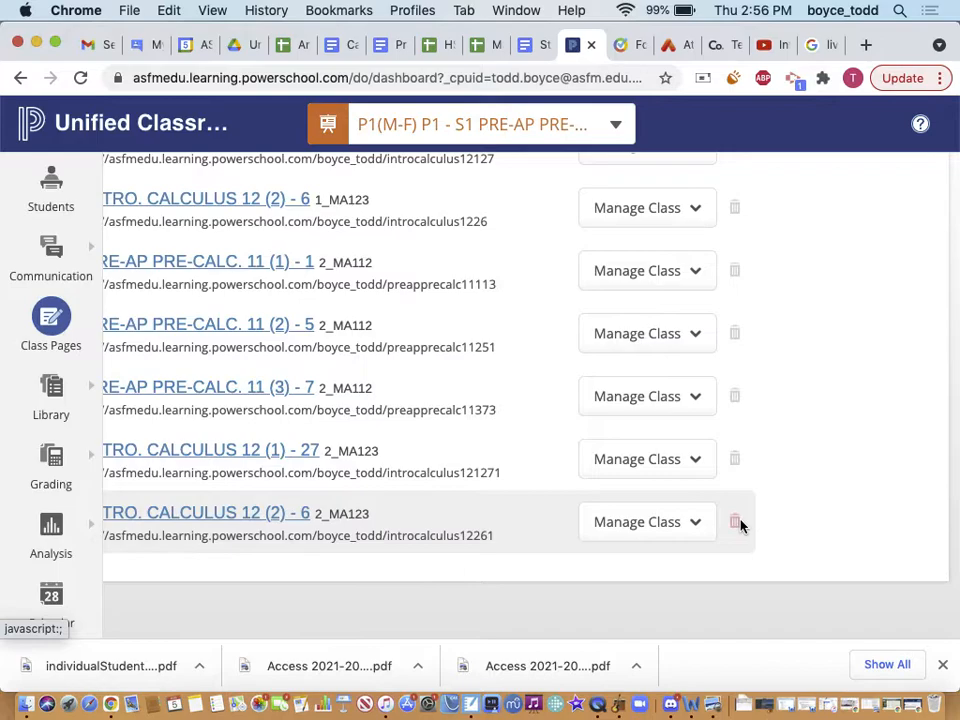
scroll(739, 523, "up", 10)
scroll(300, 399, "left", 2)
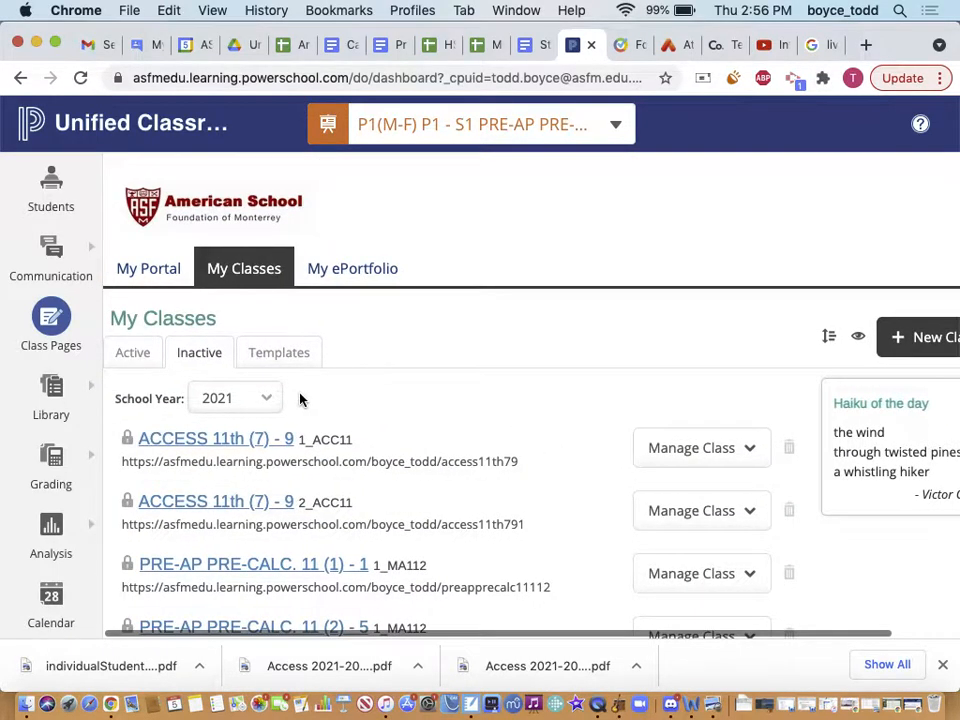
left_click(134, 361)
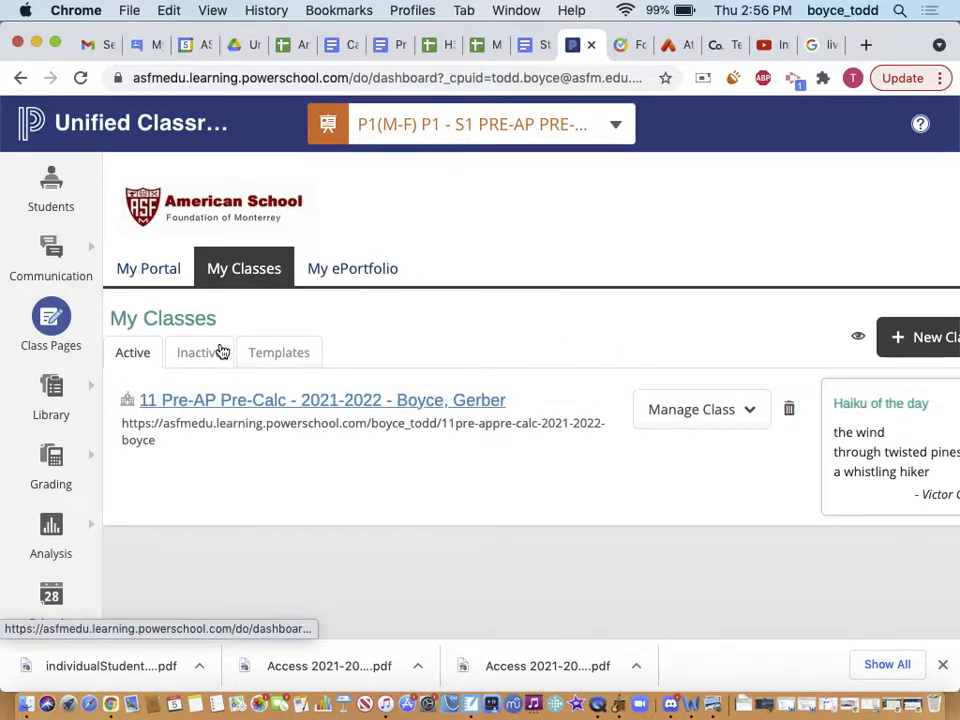
Return to the Inactive tab and filter it to school year 2020
left_click(222, 351)
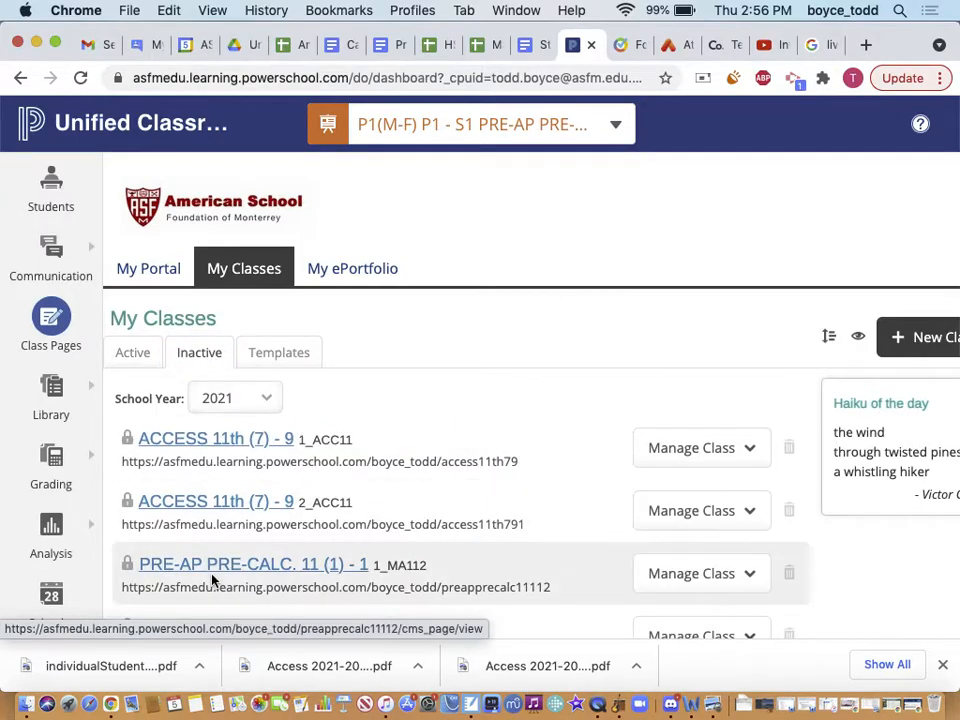
scroll(212, 577, "down", 5)
scroll(212, 574, "down", 5)
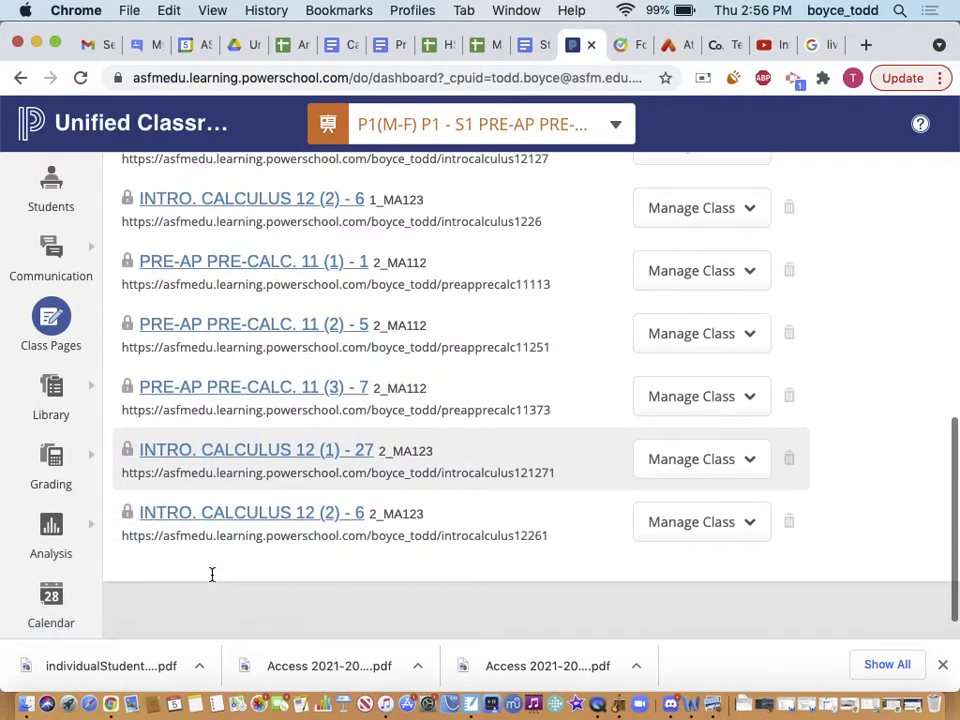
scroll(187, 340, "up", 15)
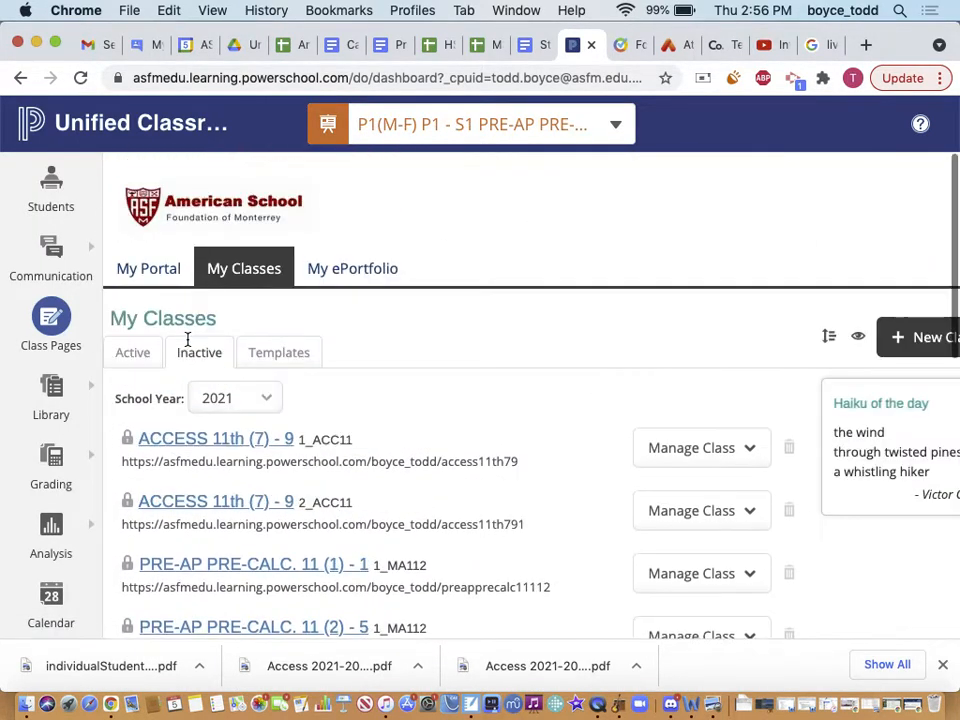
left_click(225, 400)
left_click(222, 424)
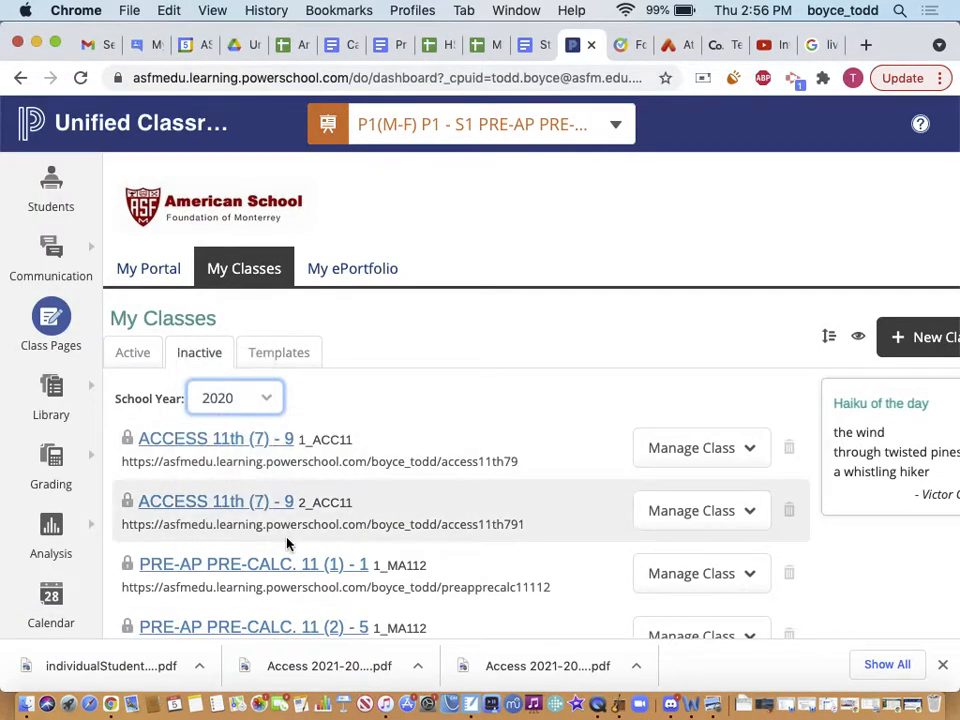
scroll(289, 542, "down", 10)
scroll(287, 544, "down", 2)
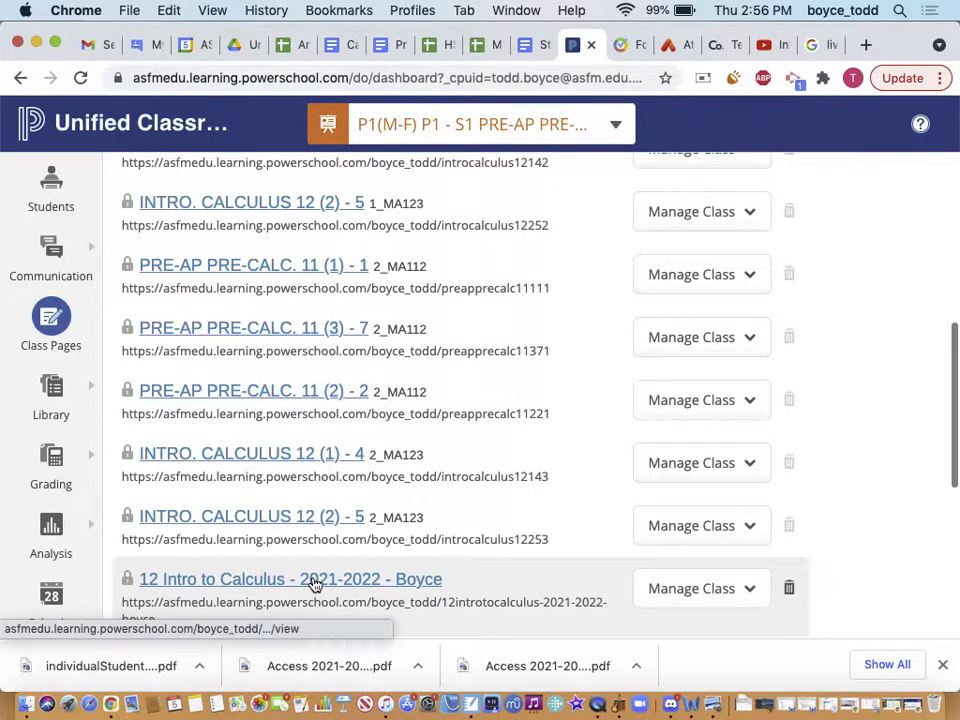
Open the 12 Intro to Calculus 2021-2022 class and its Manage Class menu
left_click(314, 580)
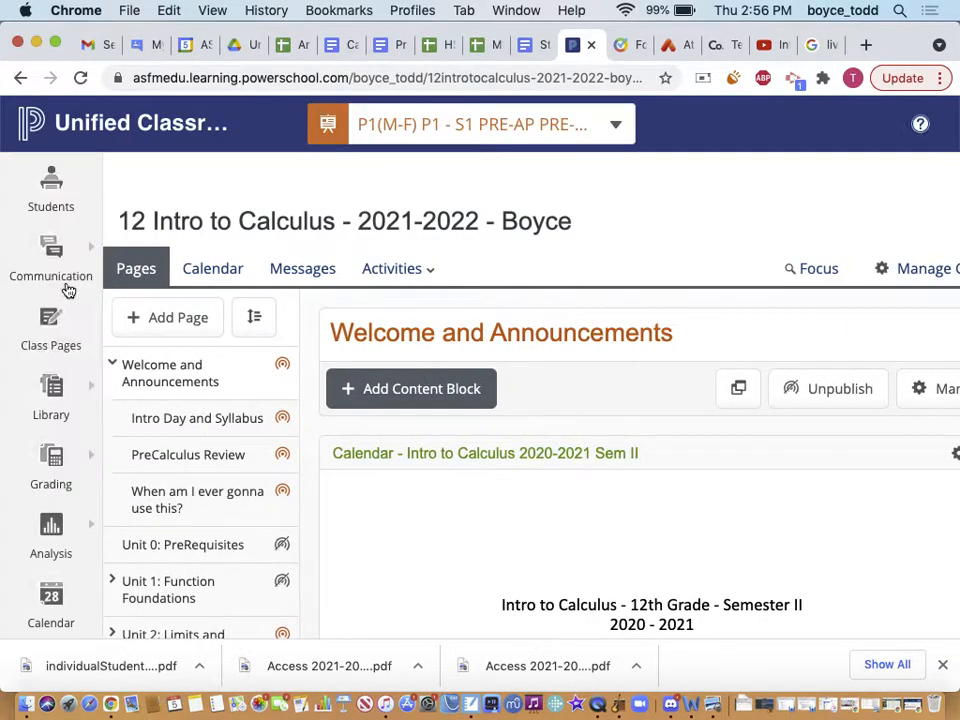
scroll(166, 600, "down", 2)
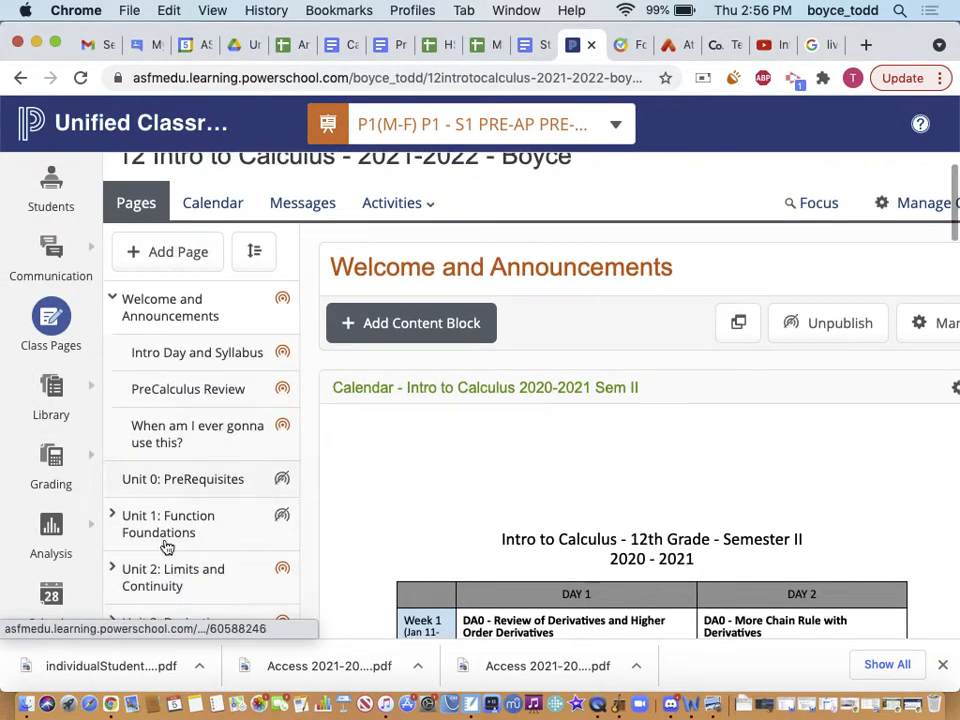
scroll(165, 561, "down", 3)
scroll(166, 562, "up", 3)
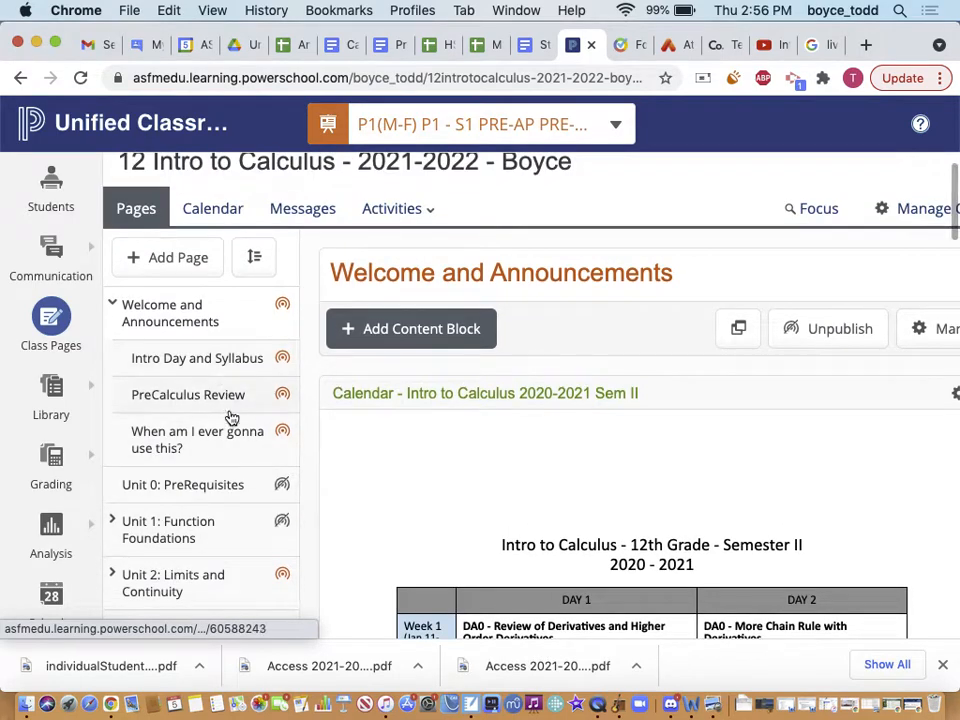
scroll(545, 265, "up", 2)
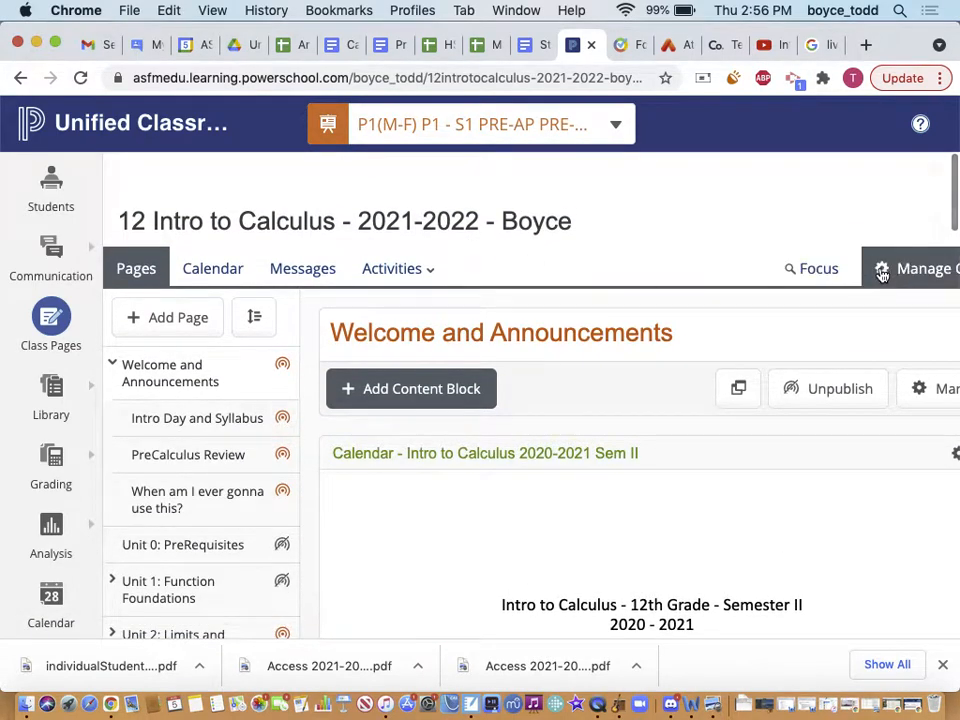
scroll(878, 272, "right", 3)
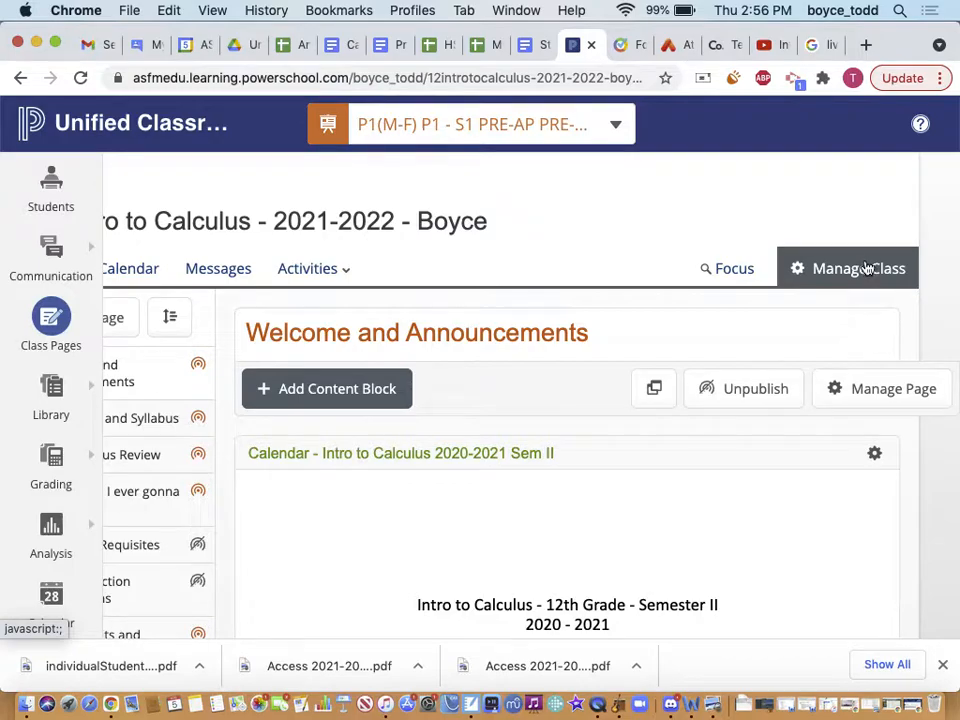
left_click(862, 269)
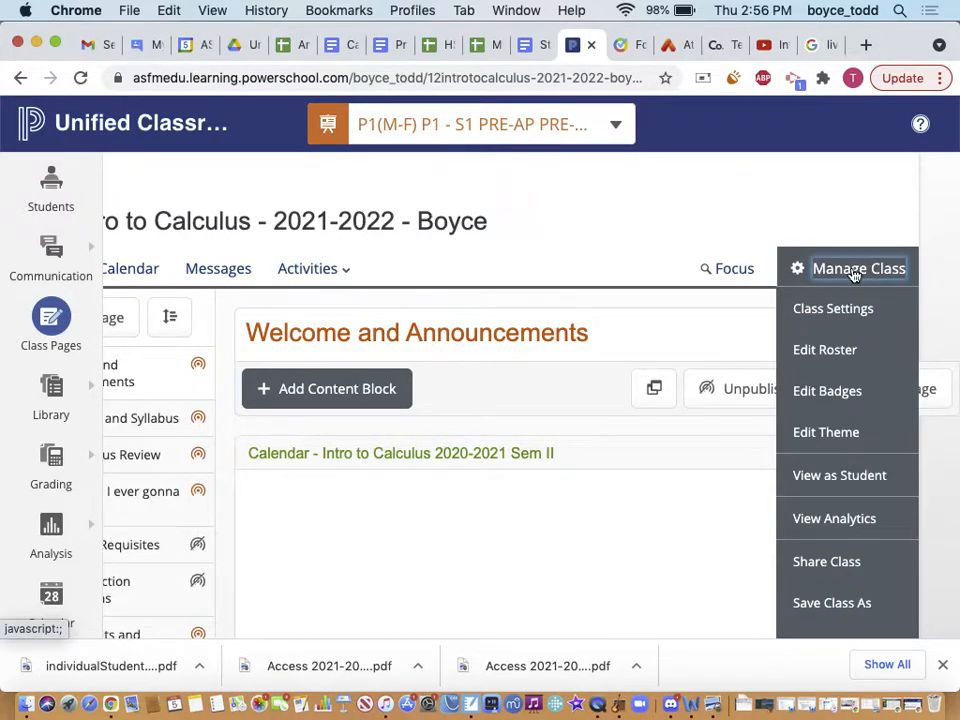
Open the class roster and start adding a co-teacher by entering their email or username
left_click(827, 358)
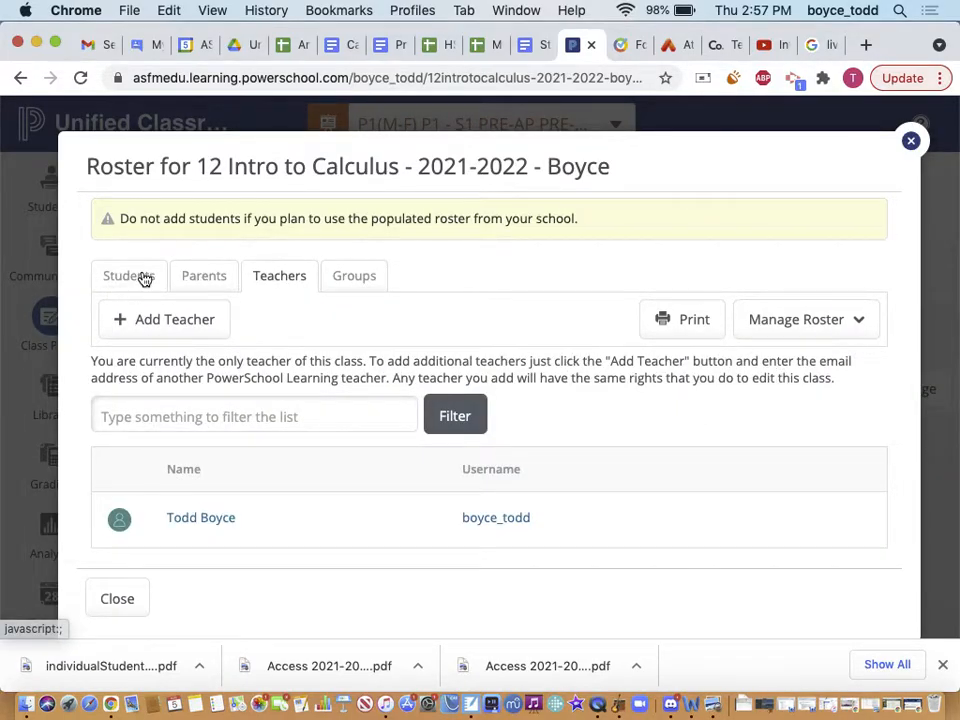
left_click(166, 410)
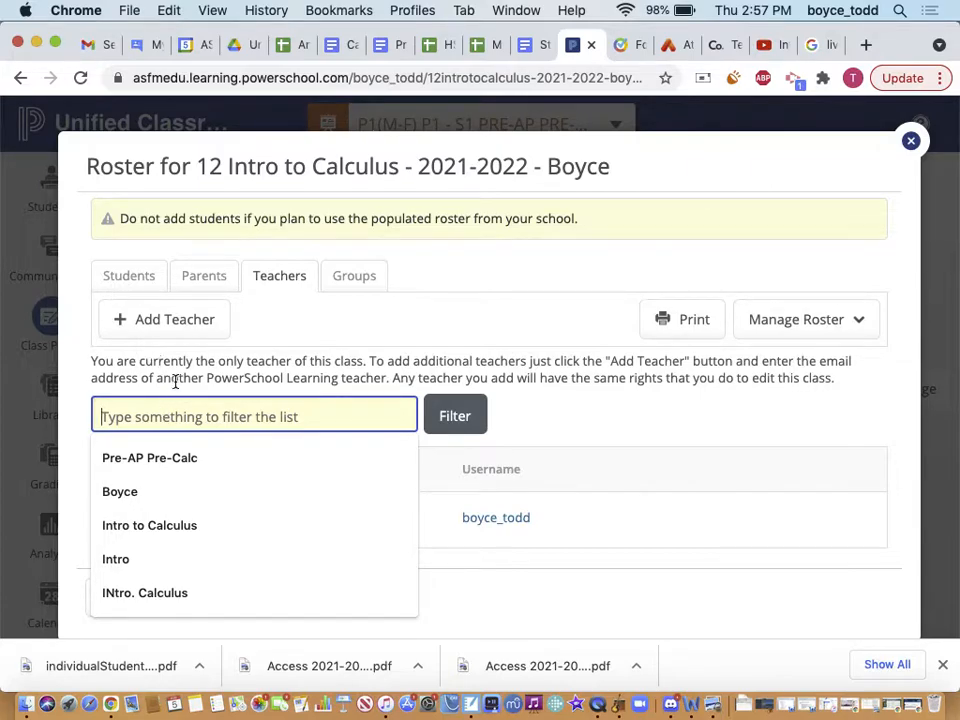
left_click(144, 322)
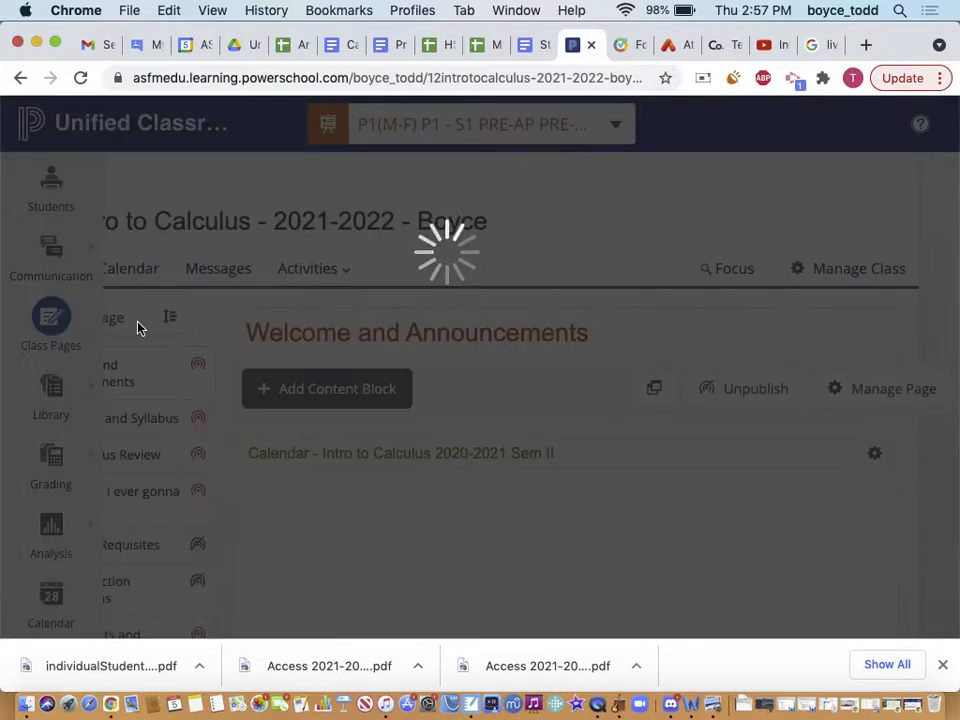
left_click(346, 370)
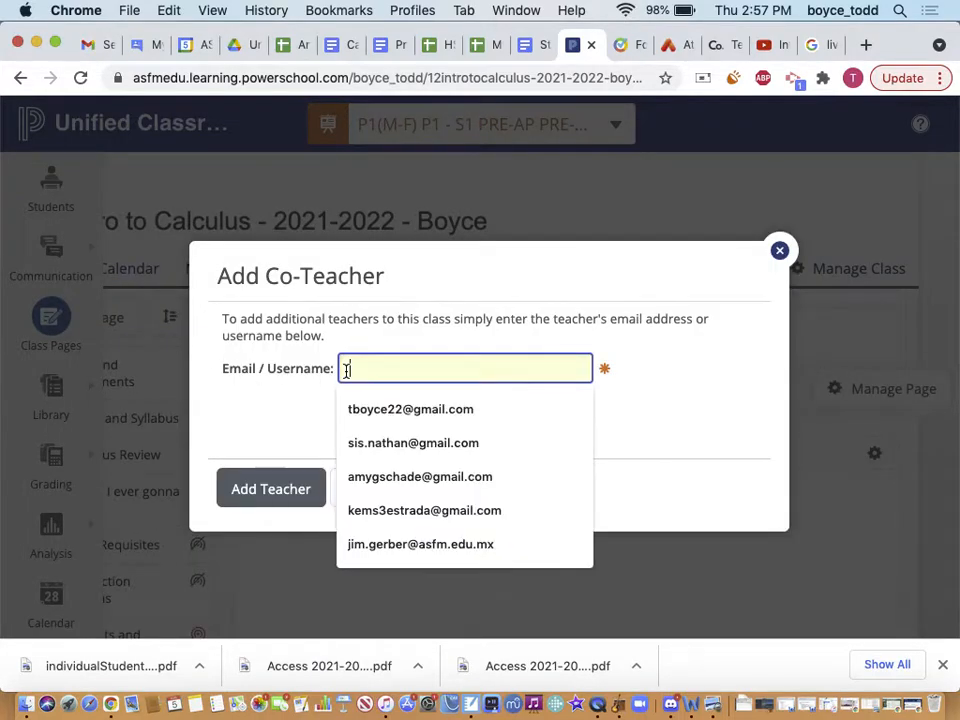
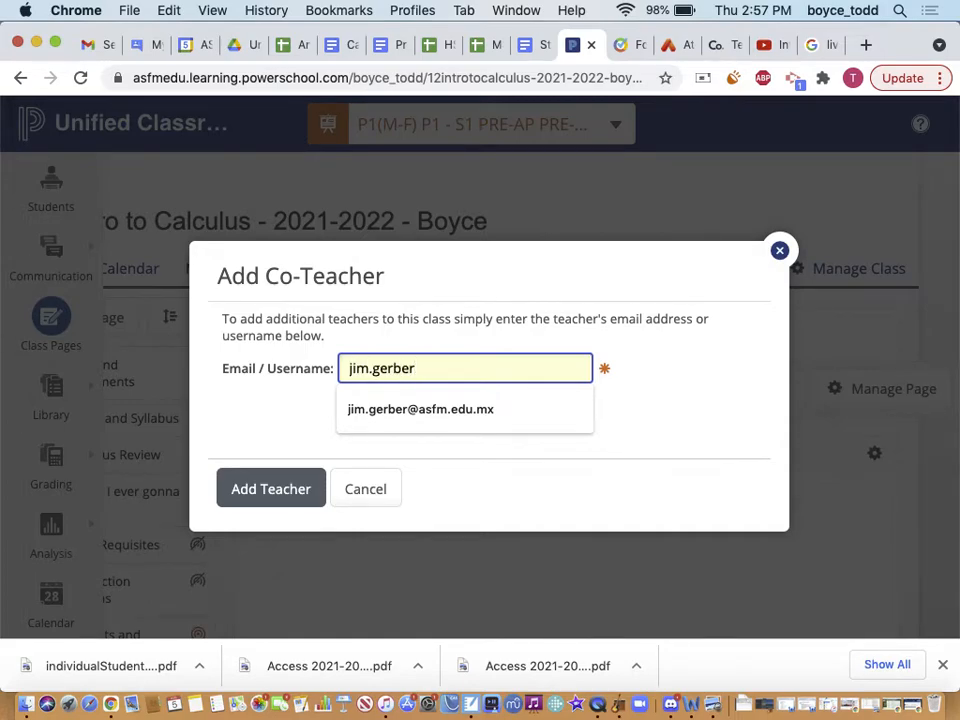
Cancel the co-teacher and bring up the Create Sections prompt from the Students list
left_click(362, 489)
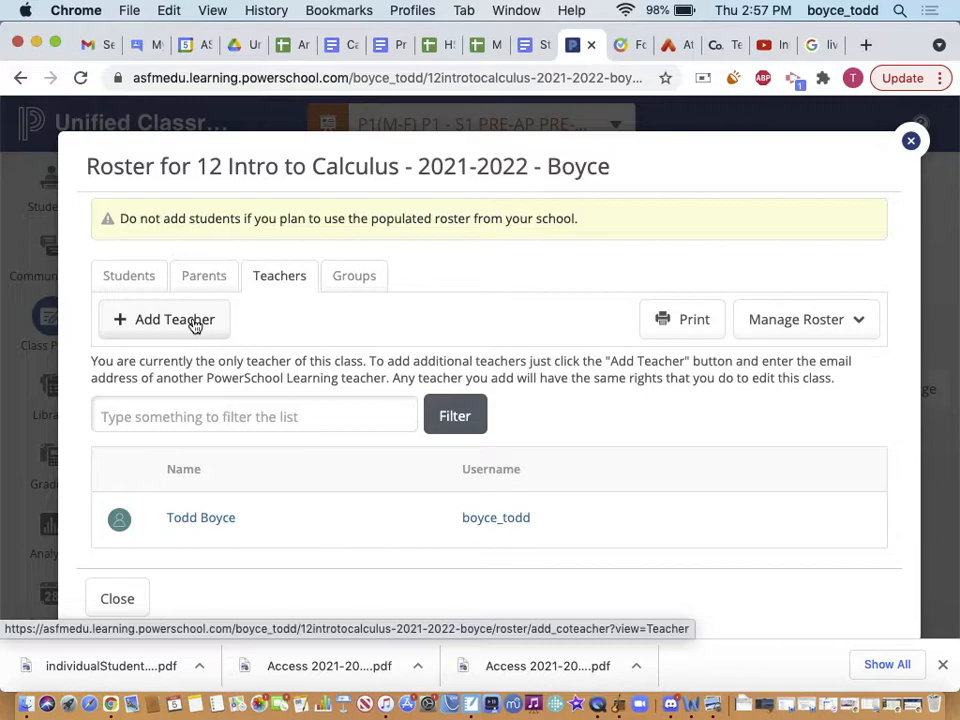
left_click(122, 281)
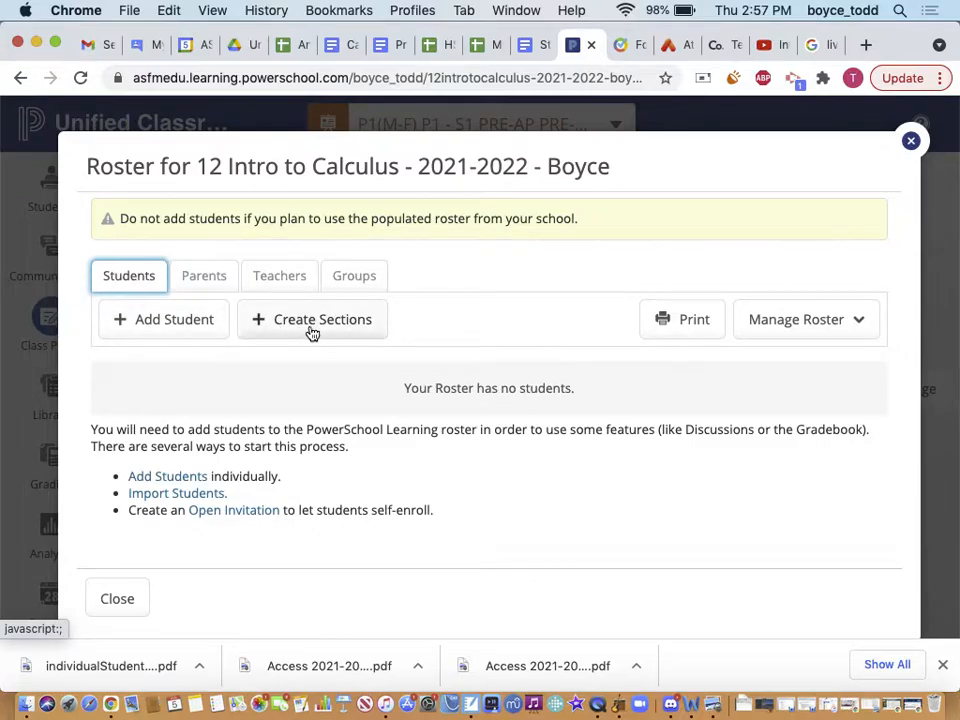
left_click(312, 333)
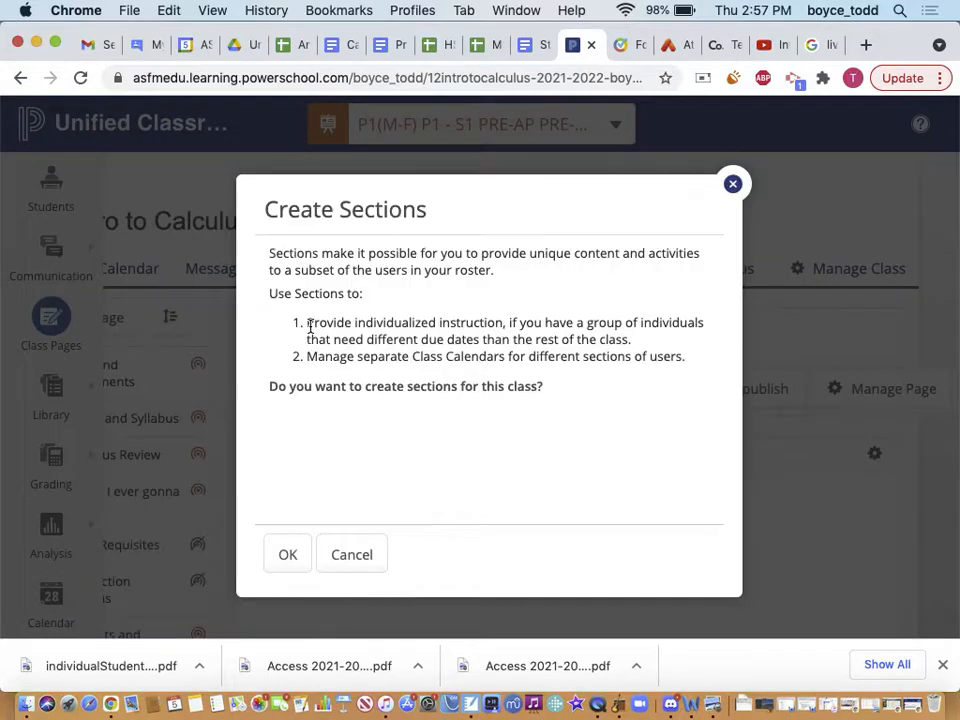
Dismiss and reopen the Create Sections prompt, then confirm creating Section A and Section B
left_click(733, 184)
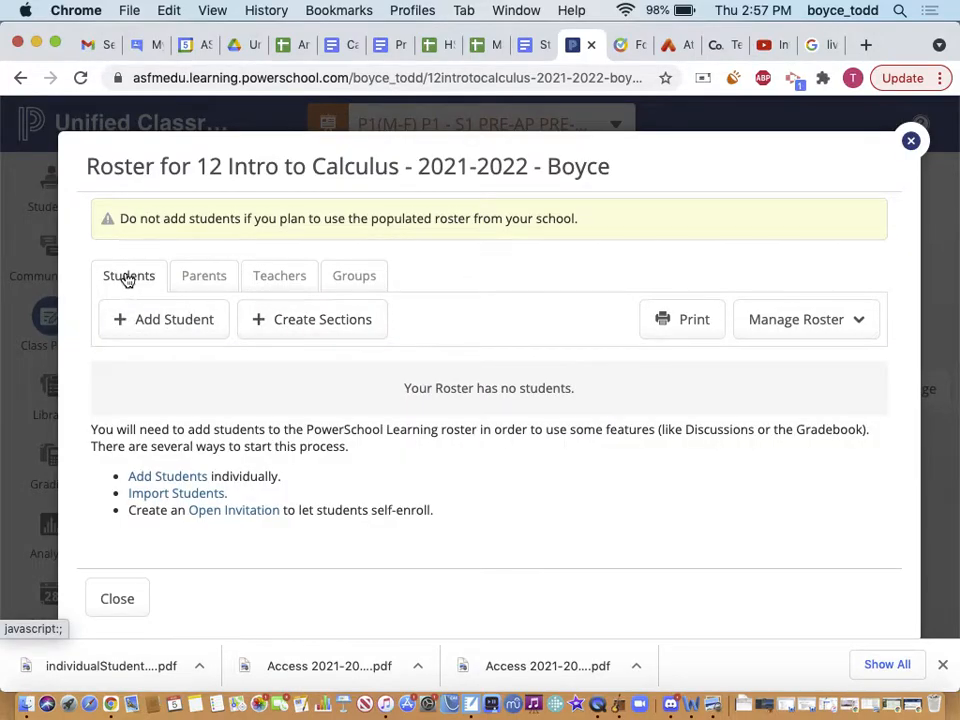
left_click(301, 326)
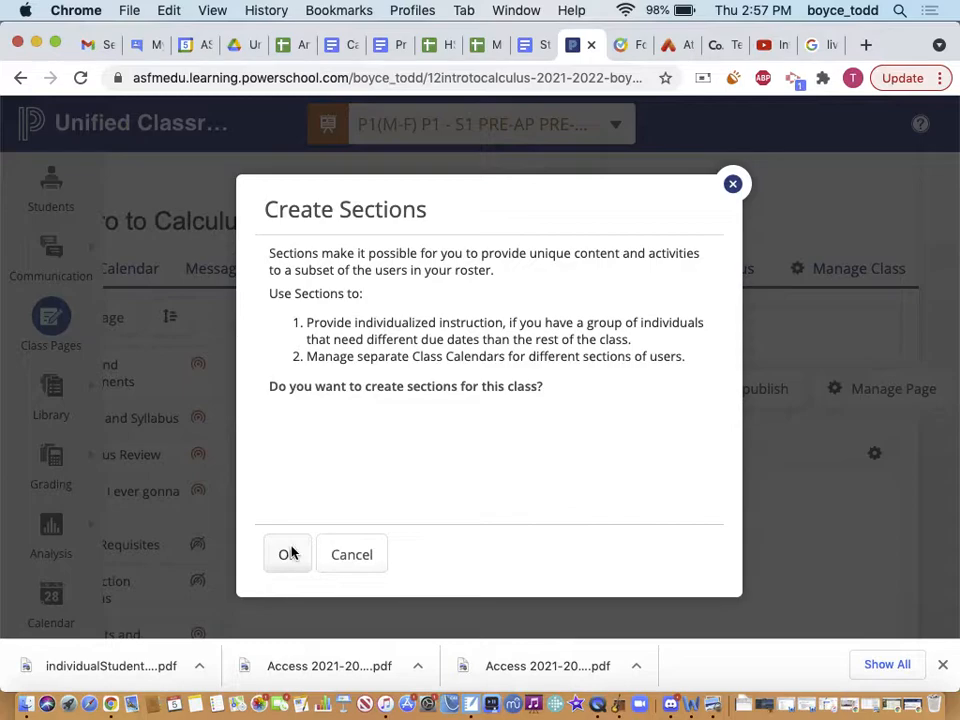
left_click(290, 554)
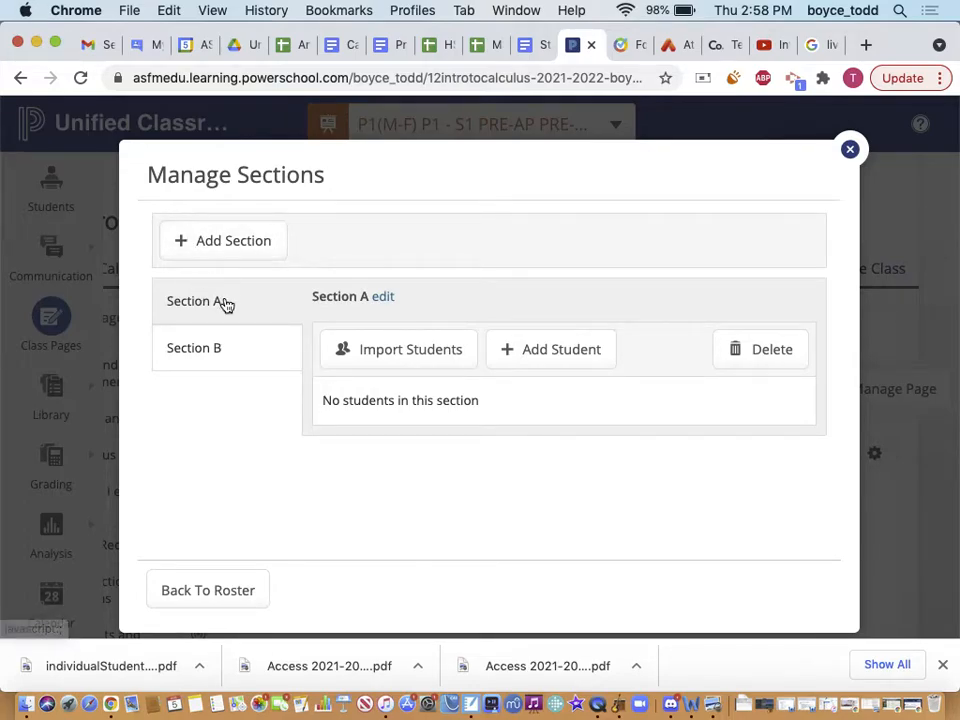
Import students into Section A from another roster, limited to my classes from 2021
left_click(437, 352)
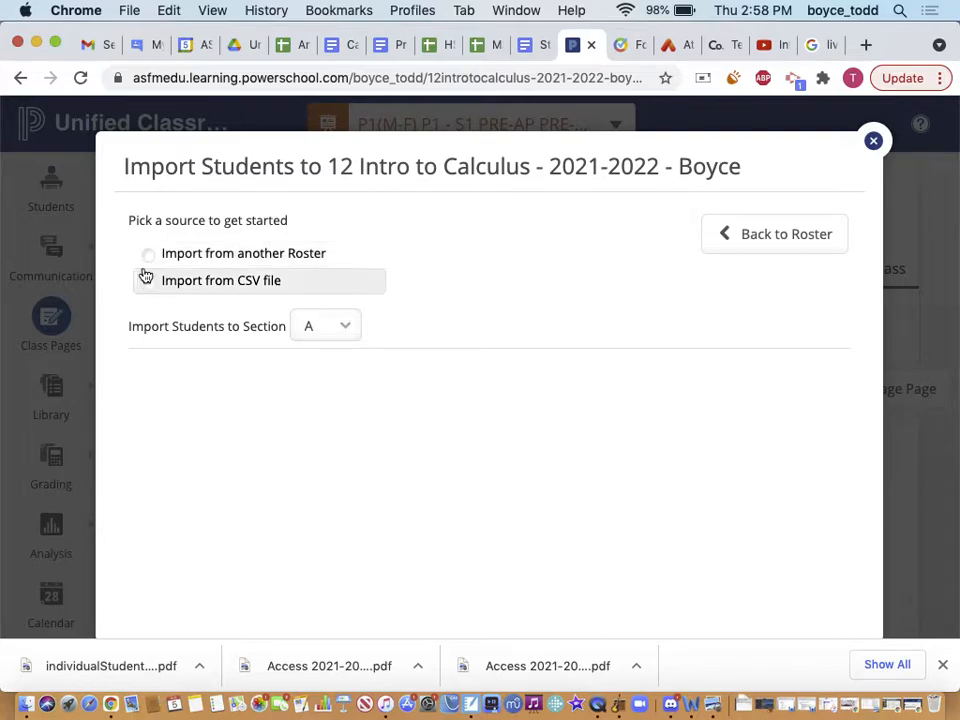
left_click(148, 255)
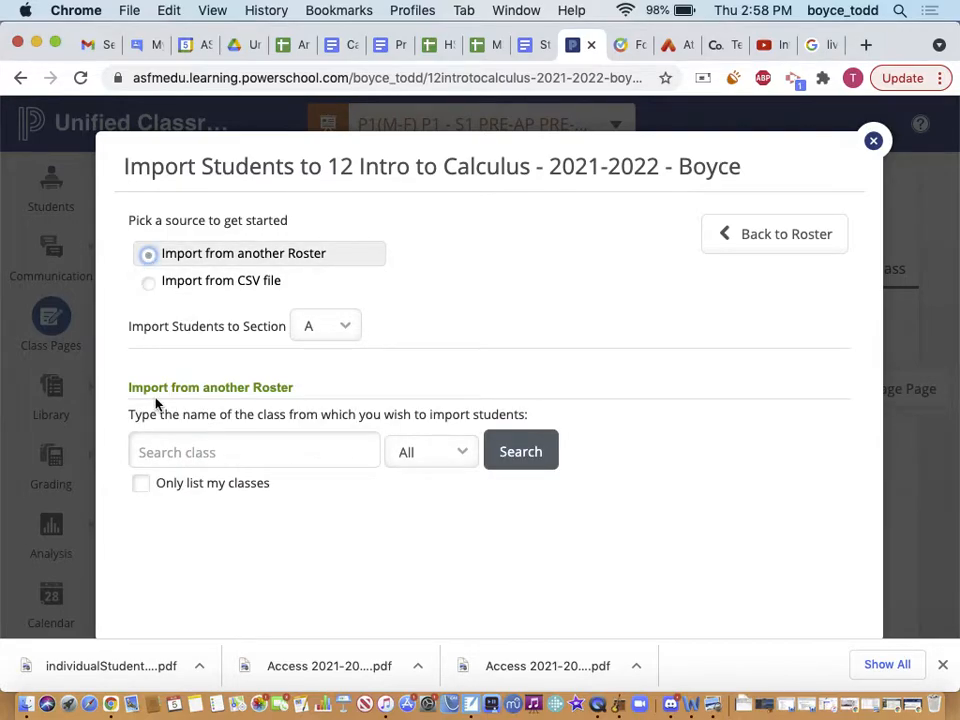
left_click(142, 484)
left_click(416, 451)
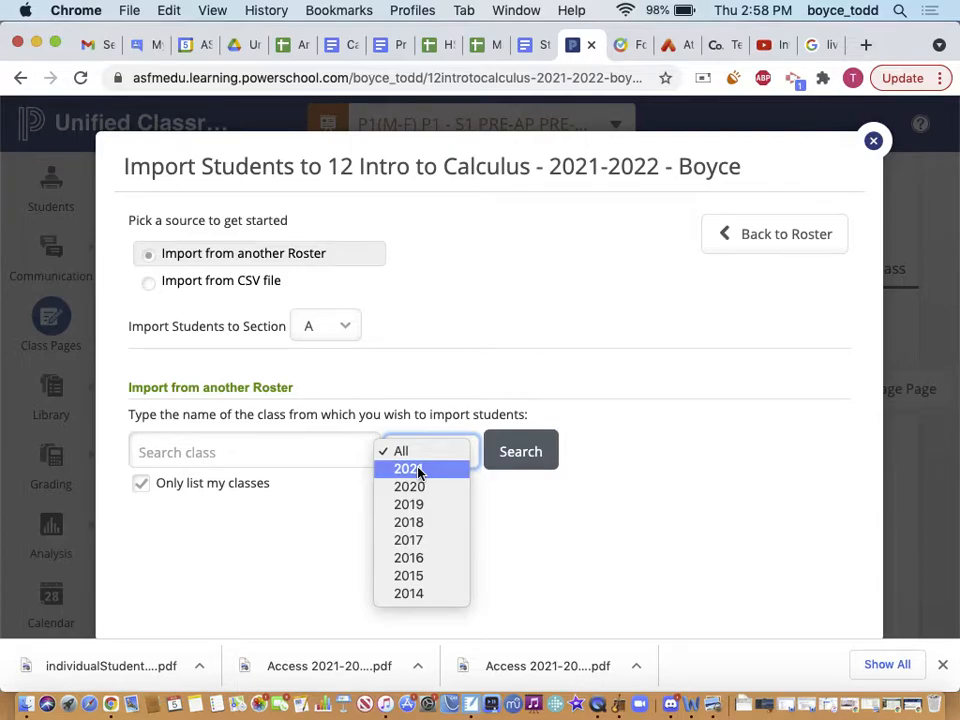
left_click(419, 470)
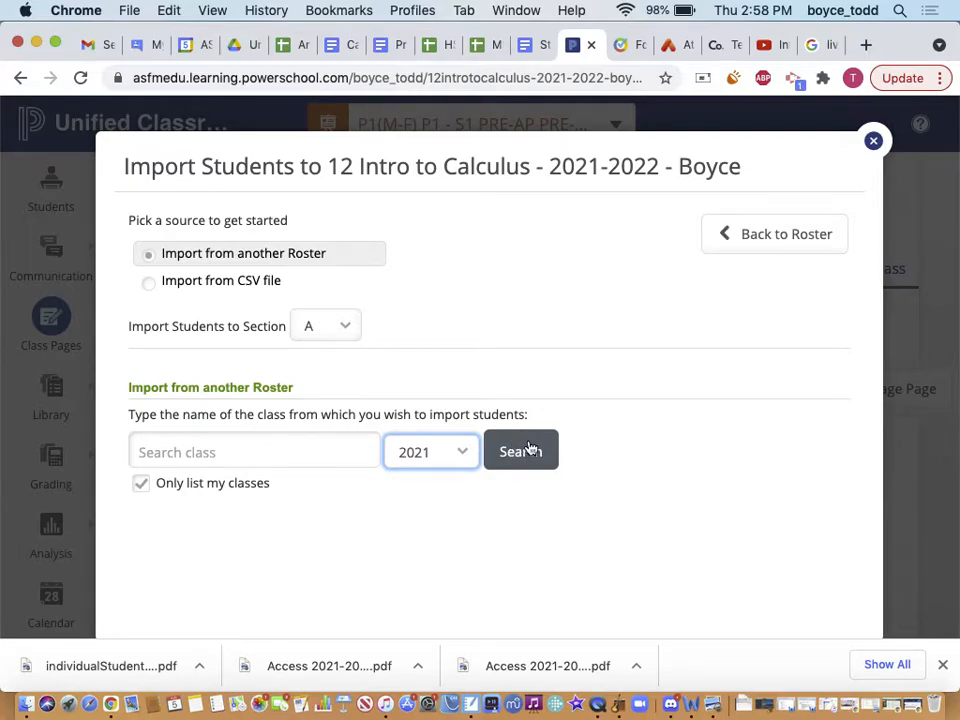
Search my 2021 classes and browse candidate rosters like INTRO. CALCULUS 12 (1) and (2)
left_click(530, 450)
scroll(527, 460, "down", 2)
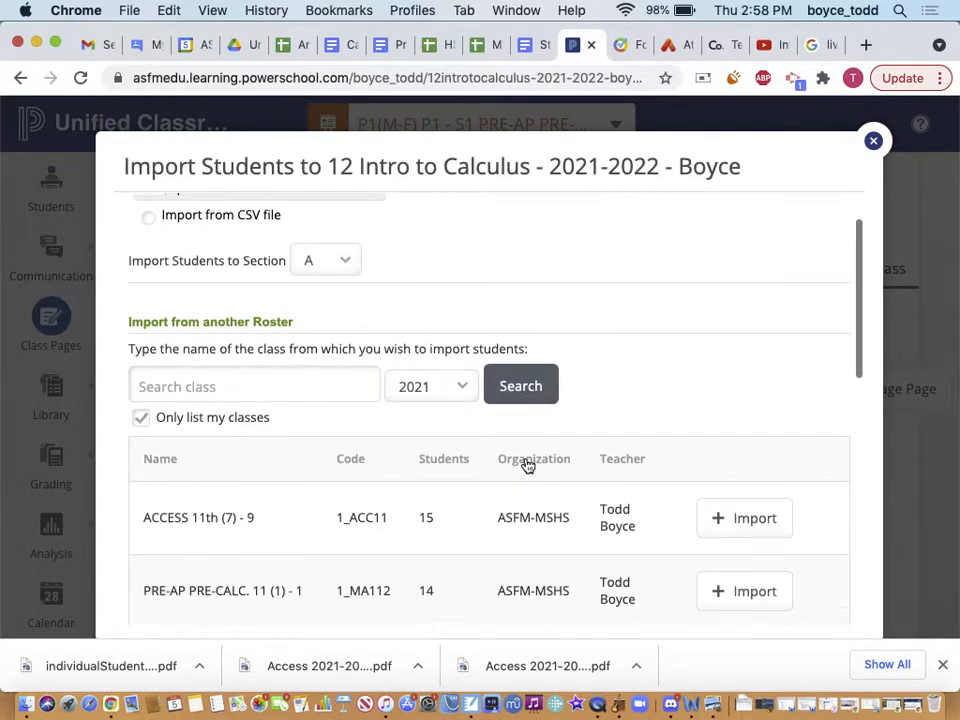
scroll(306, 549, "down", 1)
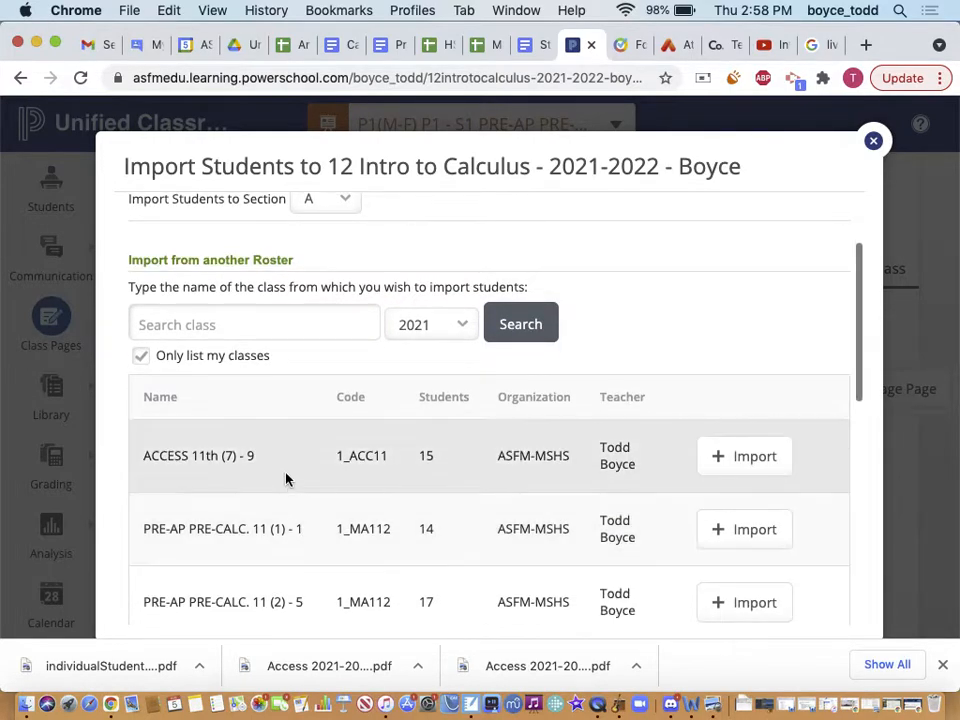
scroll(297, 530, "down", 1)
scroll(305, 525, "down", 3)
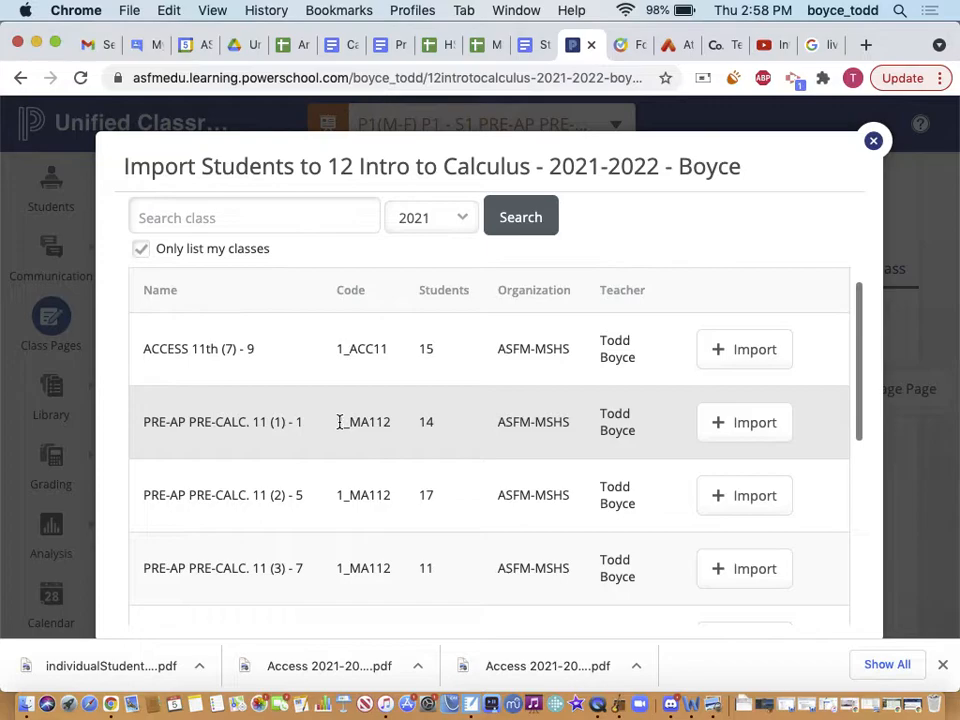
scroll(338, 420, "down", 2)
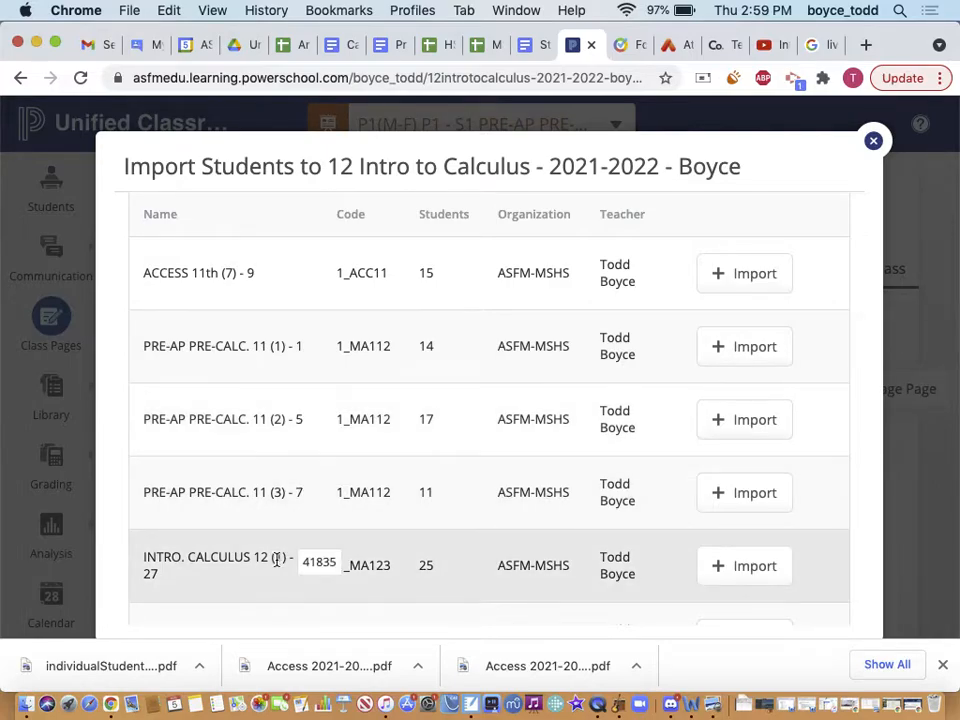
scroll(277, 560, "down", 2)
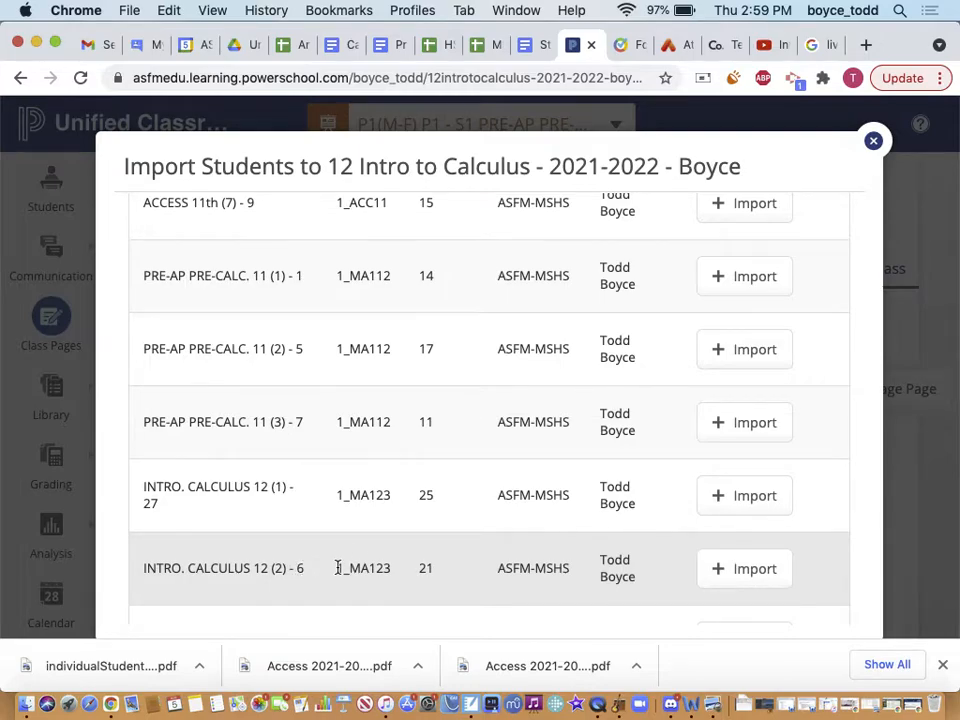
scroll(338, 568, "down", 5)
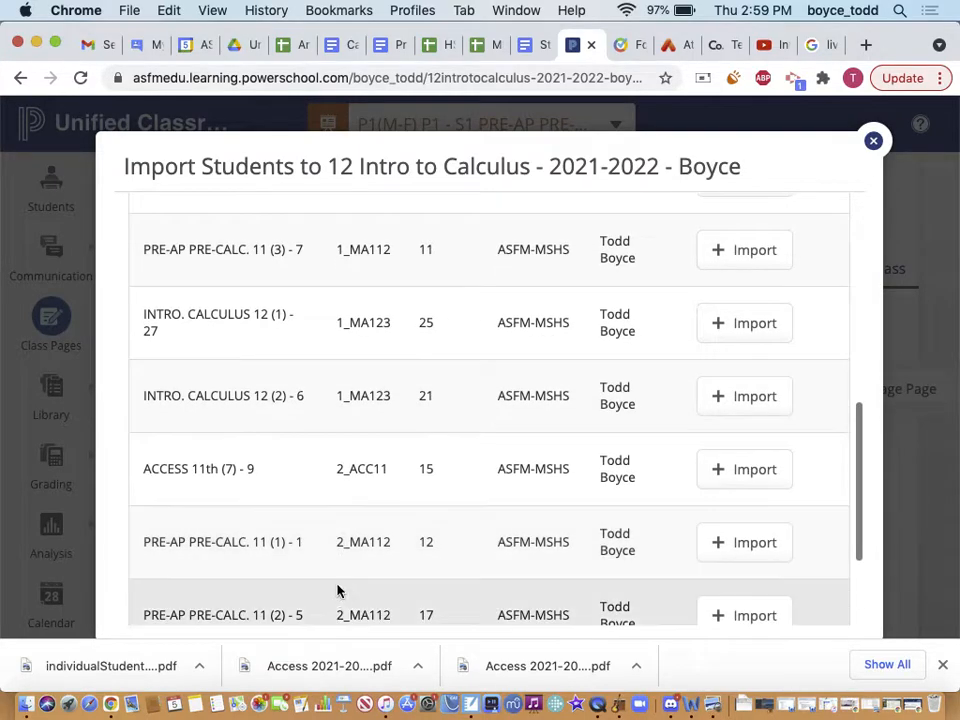
scroll(334, 570, "down", 2)
scroll(338, 624, "up", 5)
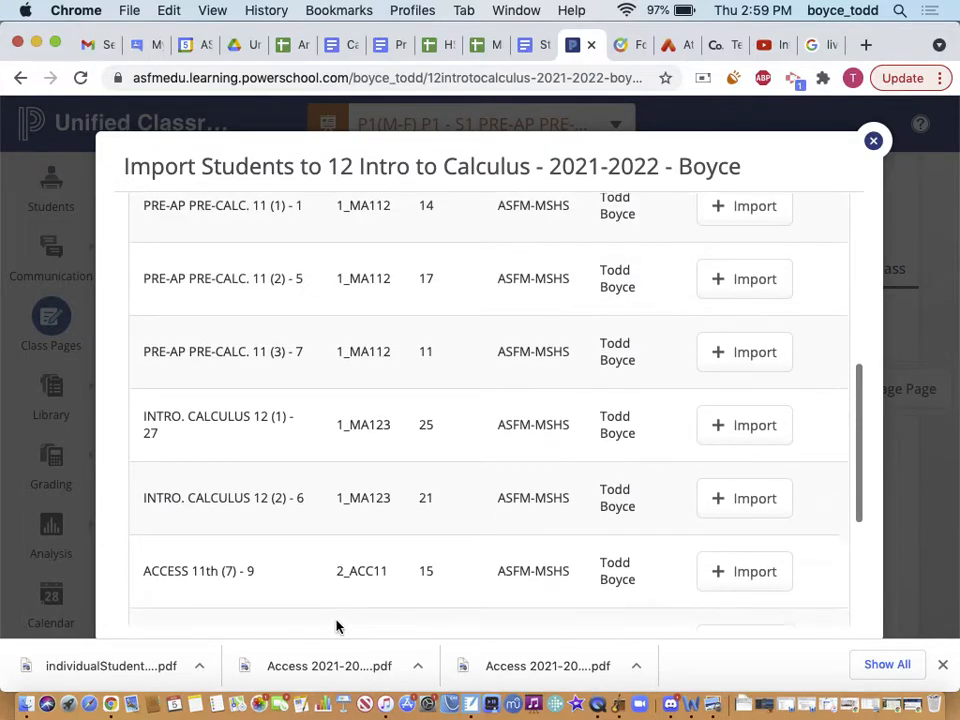
scroll(296, 549, "up", 1)
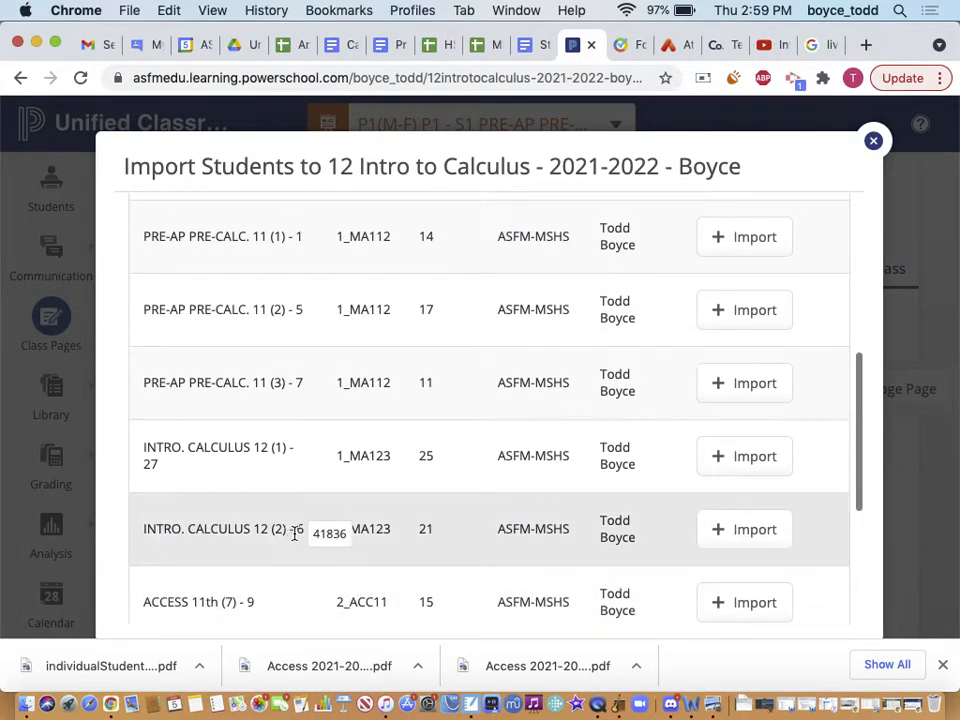
Link INTRO. CALCULUS 12 (2) - 6 to Section A and import its 21 students
left_click(738, 531)
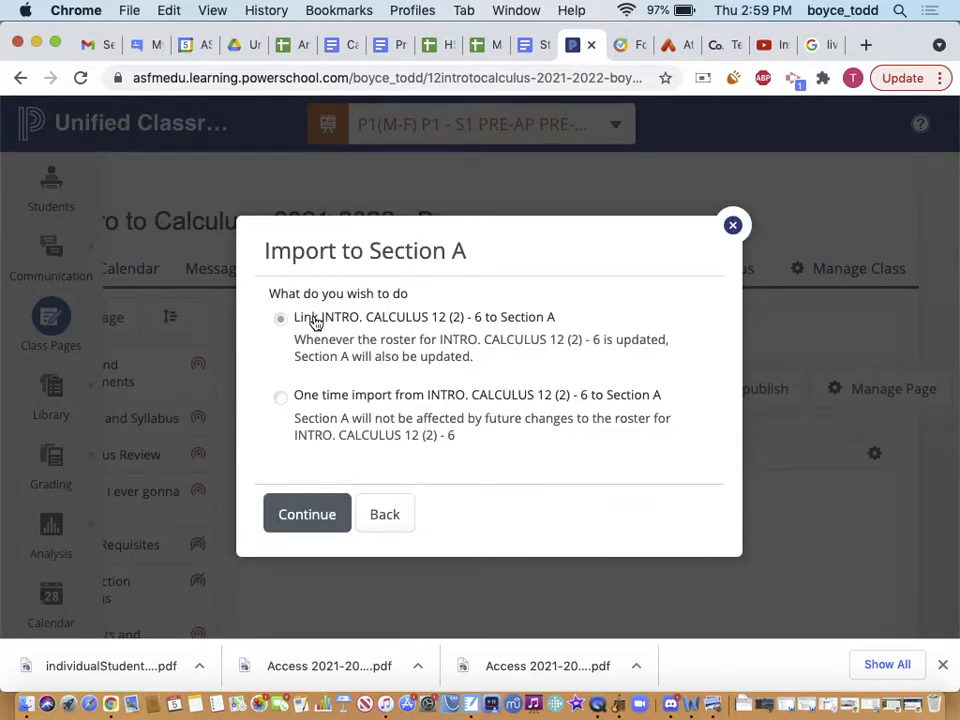
left_click(300, 518)
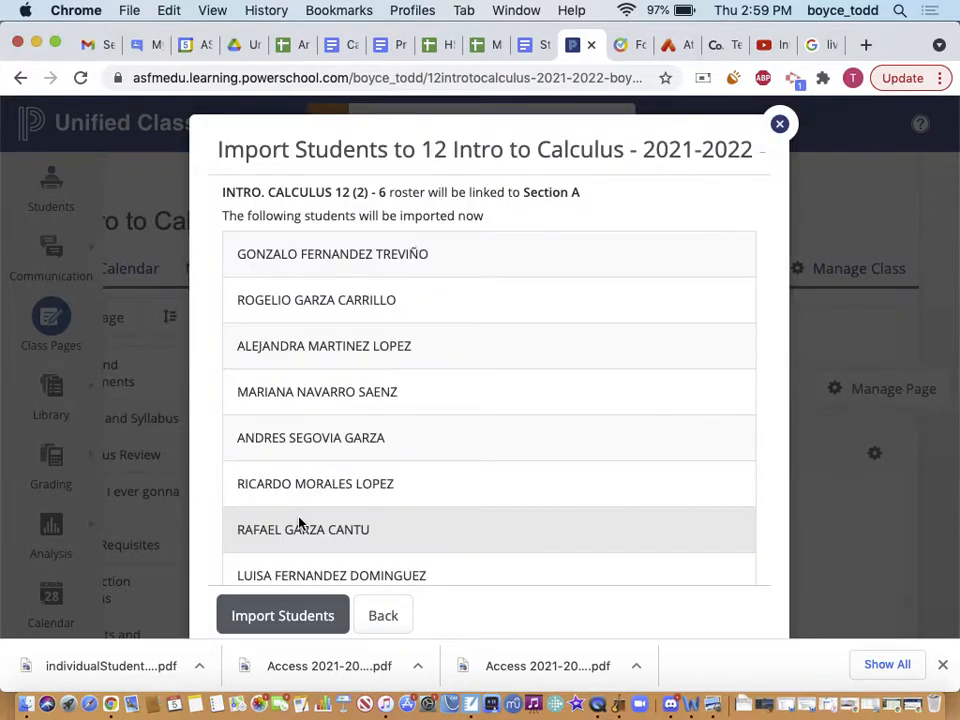
left_click(272, 615)
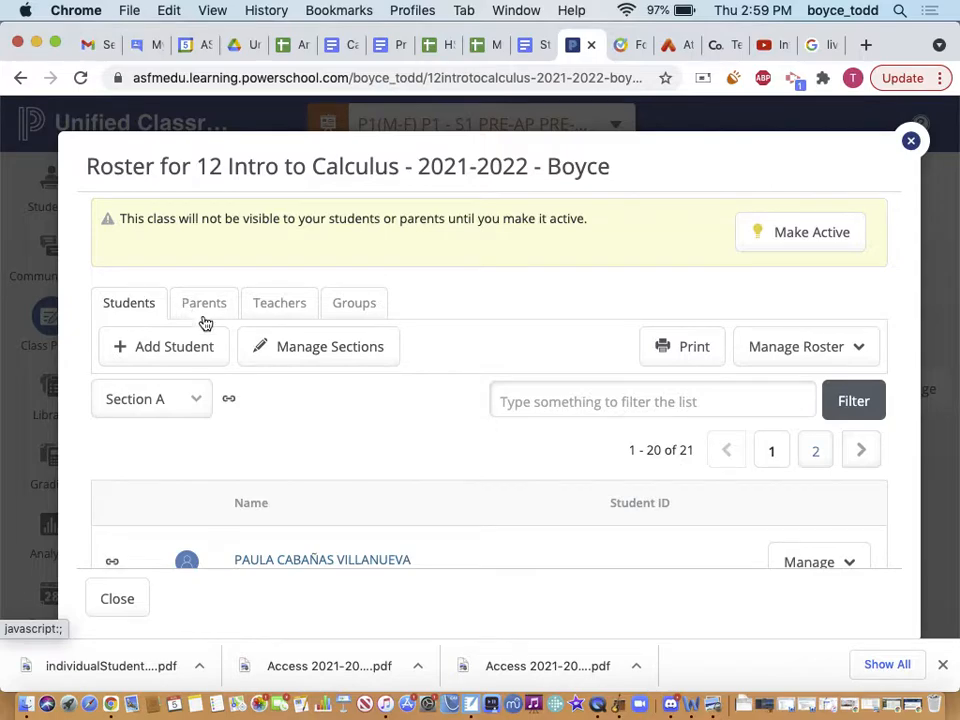
scroll(272, 484, "down", 10)
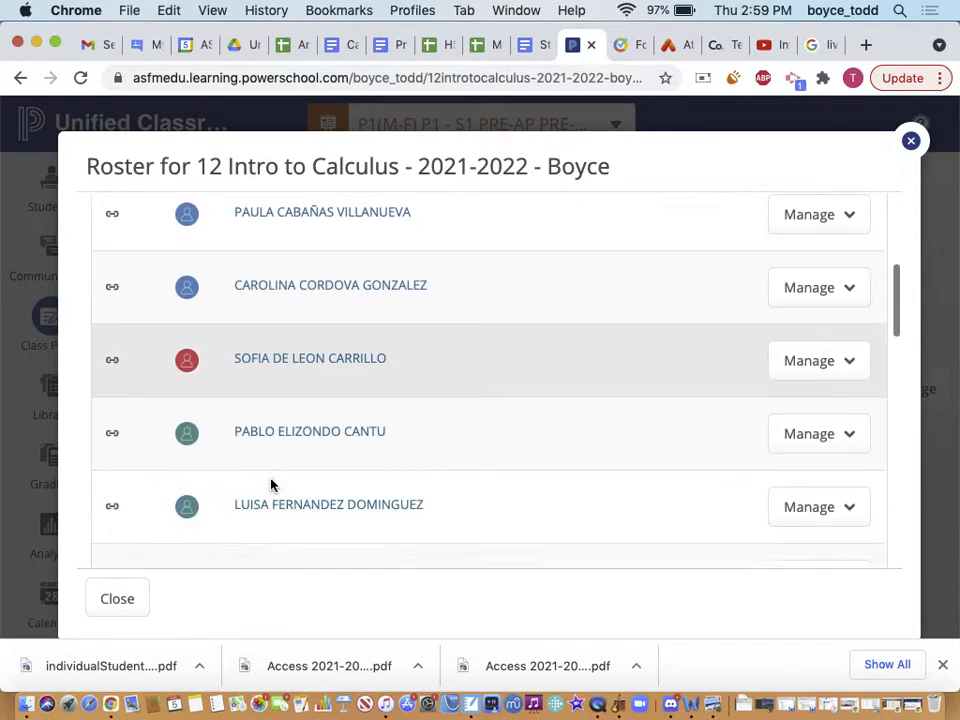
scroll(270, 484, "down", 3)
scroll(270, 484, "up", 12)
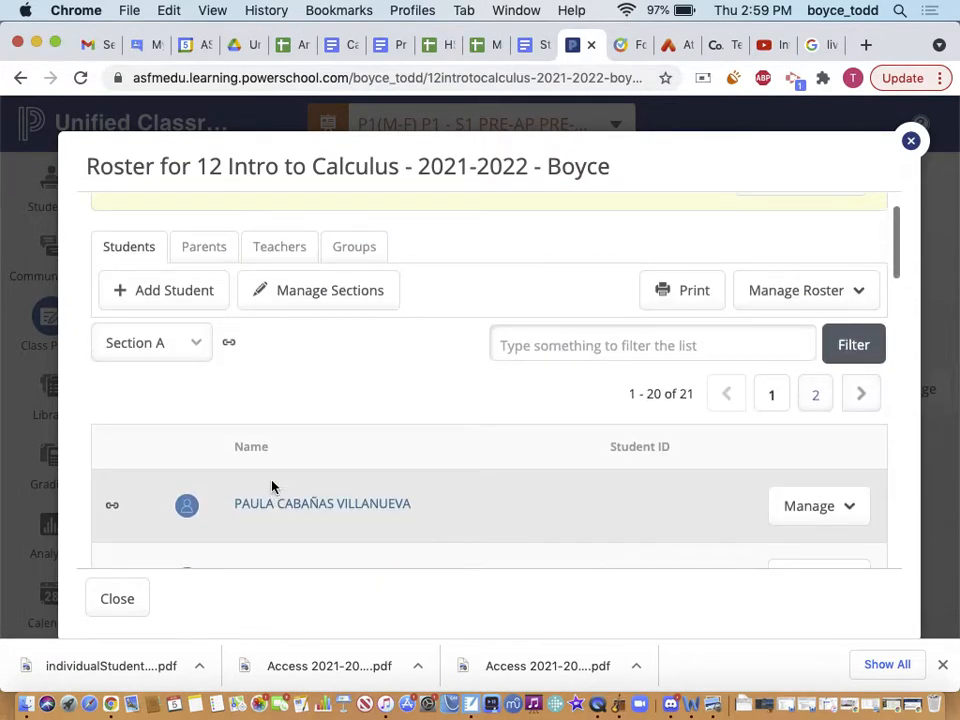
scroll(274, 484, "down", 2)
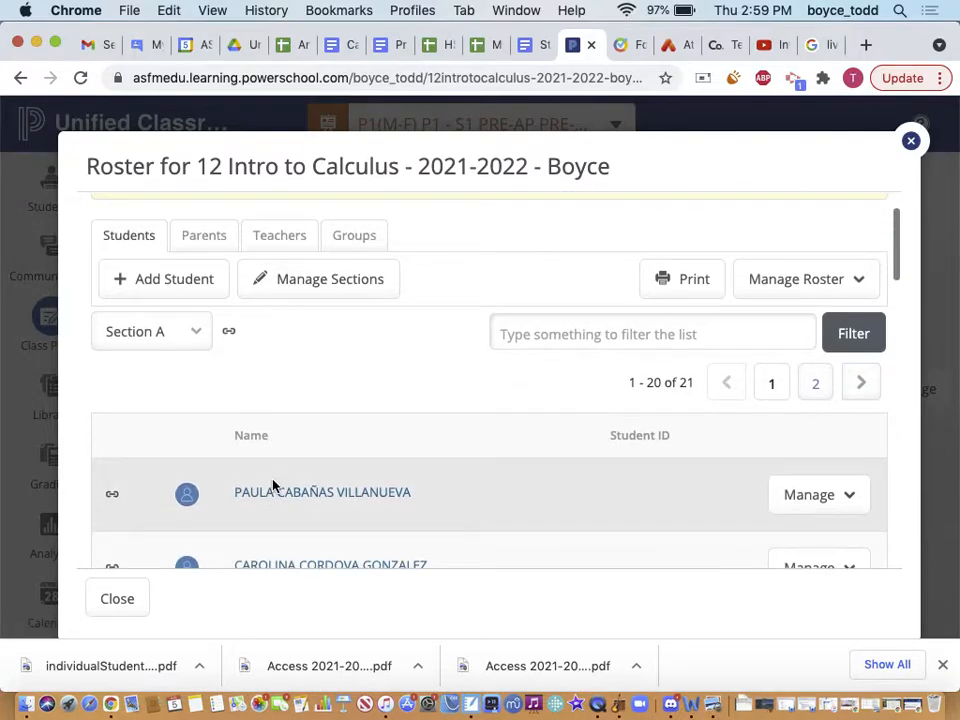
mouse_move(111, 497)
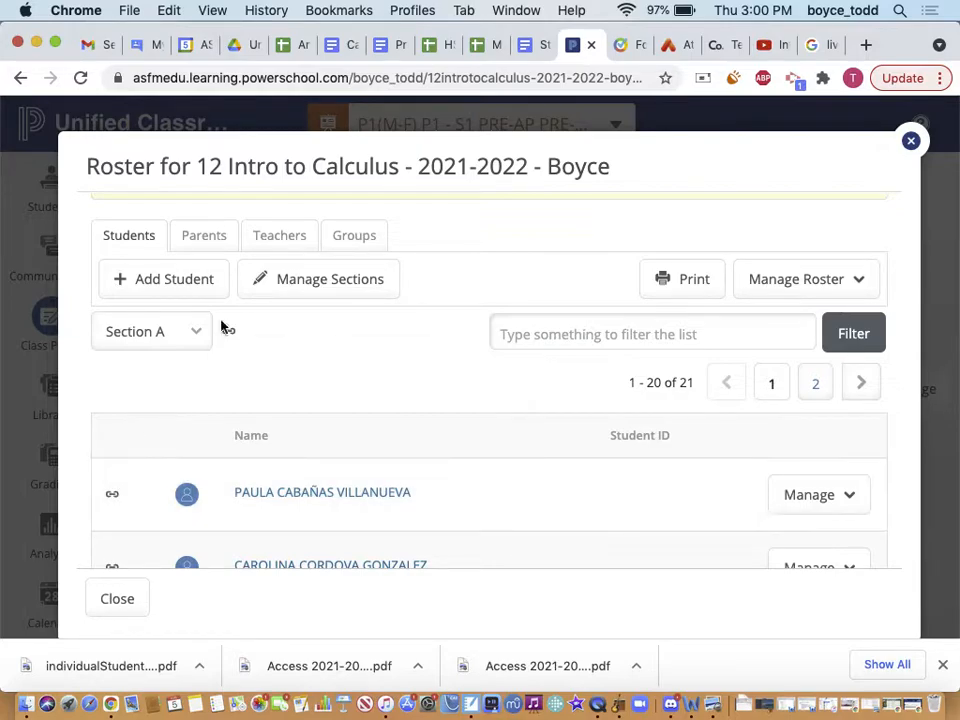
Start importing students into Section B from another class roster
left_click(305, 285)
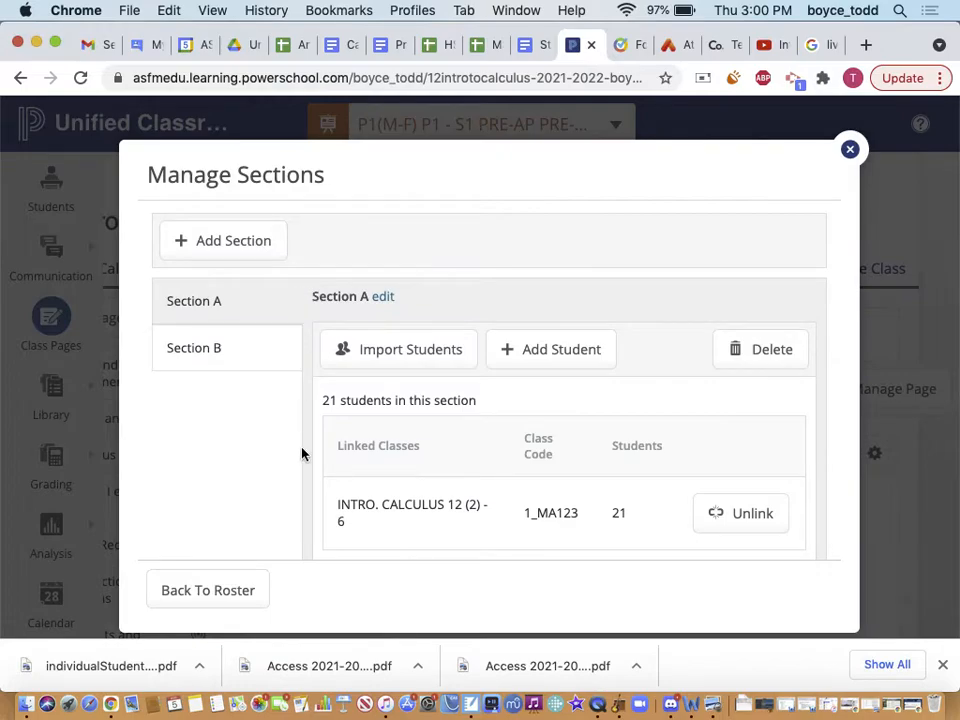
left_click(233, 358)
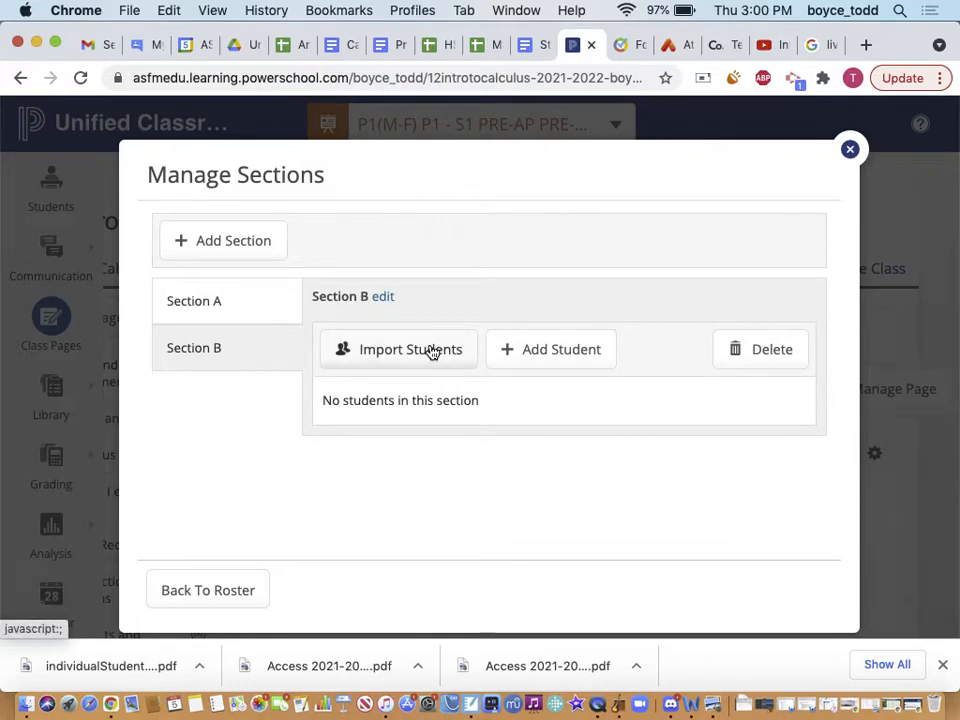
left_click(432, 350)
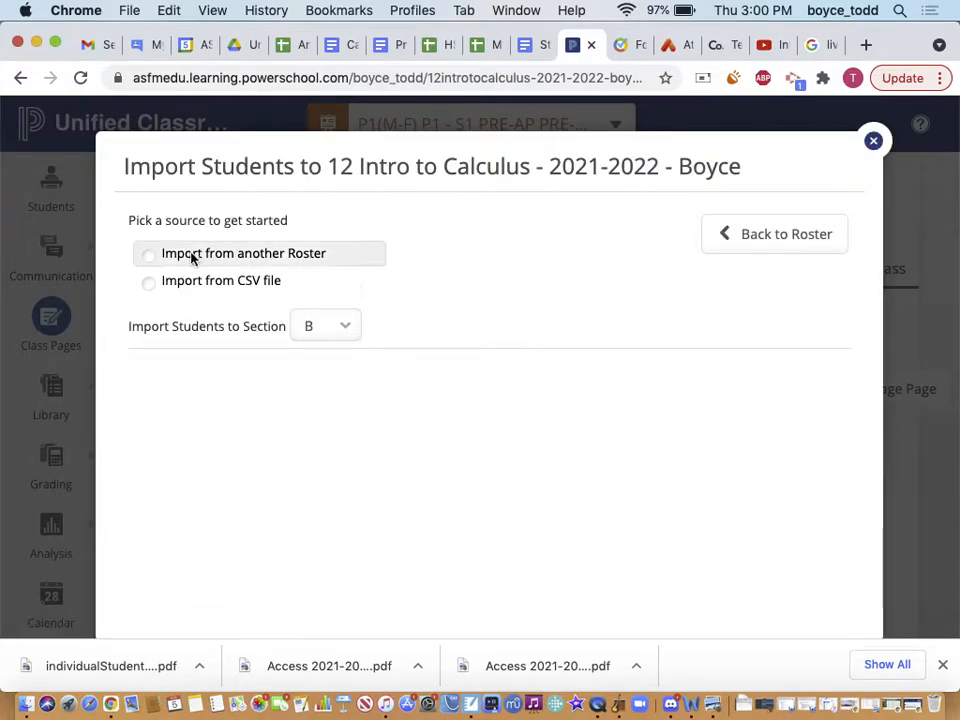
left_click(153, 255)
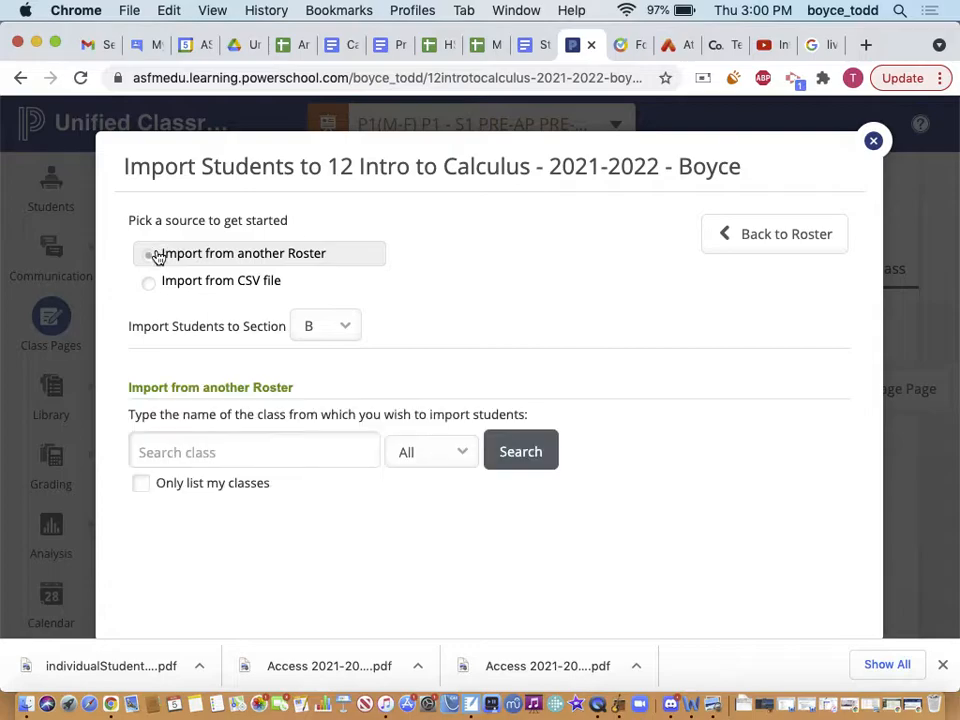
Search only my own 2021 classes as rosters to import from
left_click(140, 486)
left_click(408, 460)
left_click(407, 475)
left_click(507, 452)
scroll(306, 617, "down", 5)
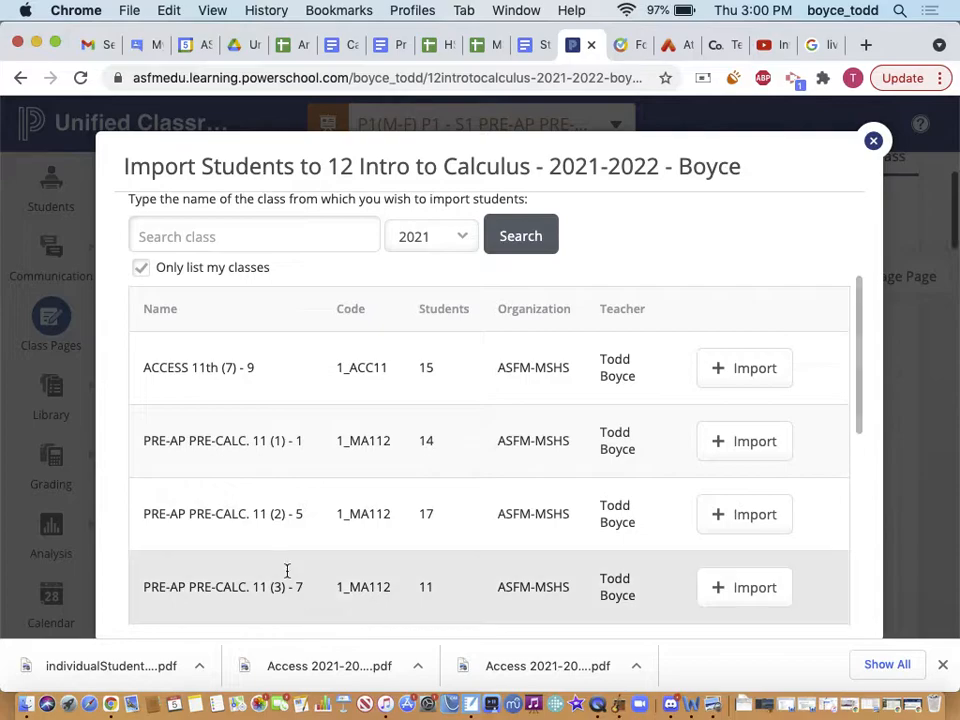
scroll(287, 572, "down", 3)
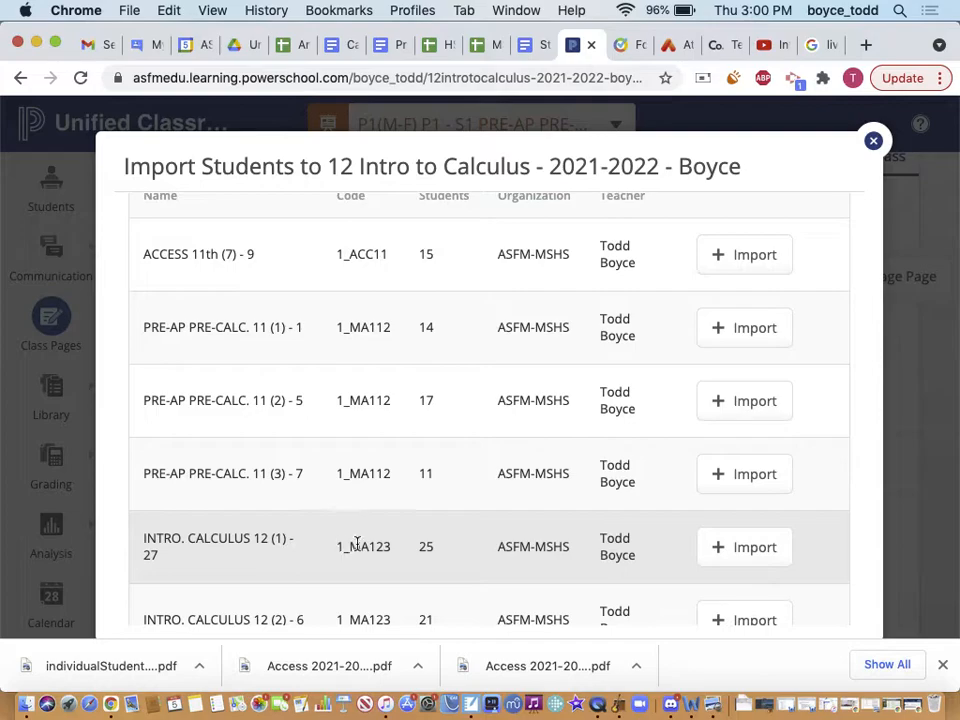
Link the INTRO. CALCULUS 12 (1) - 27 roster to Section B and import its 25 students
left_click(719, 548)
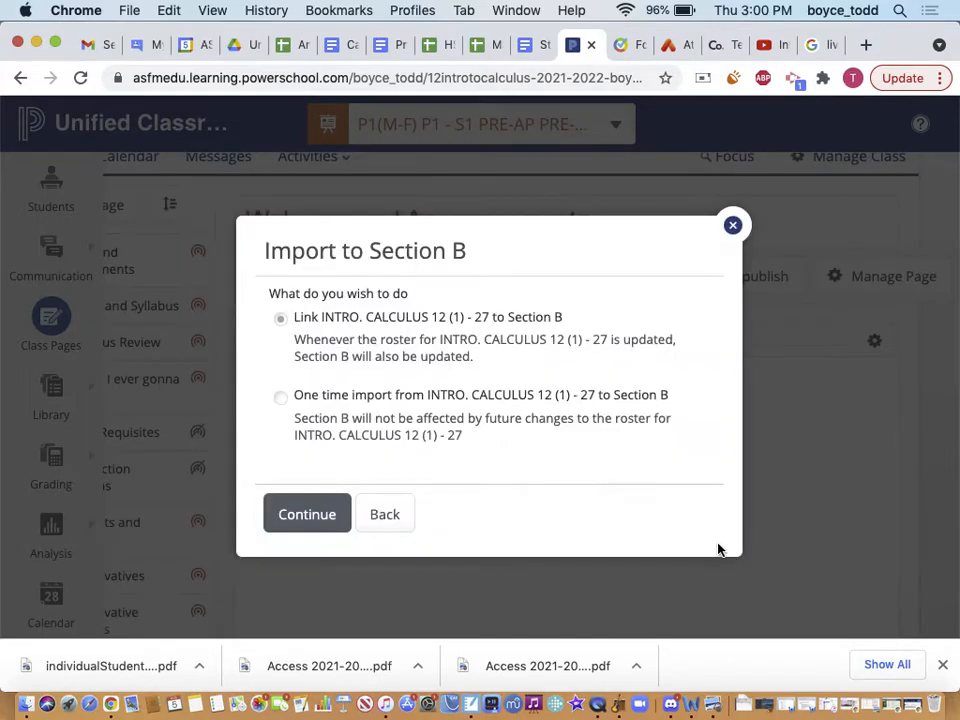
left_click(333, 527)
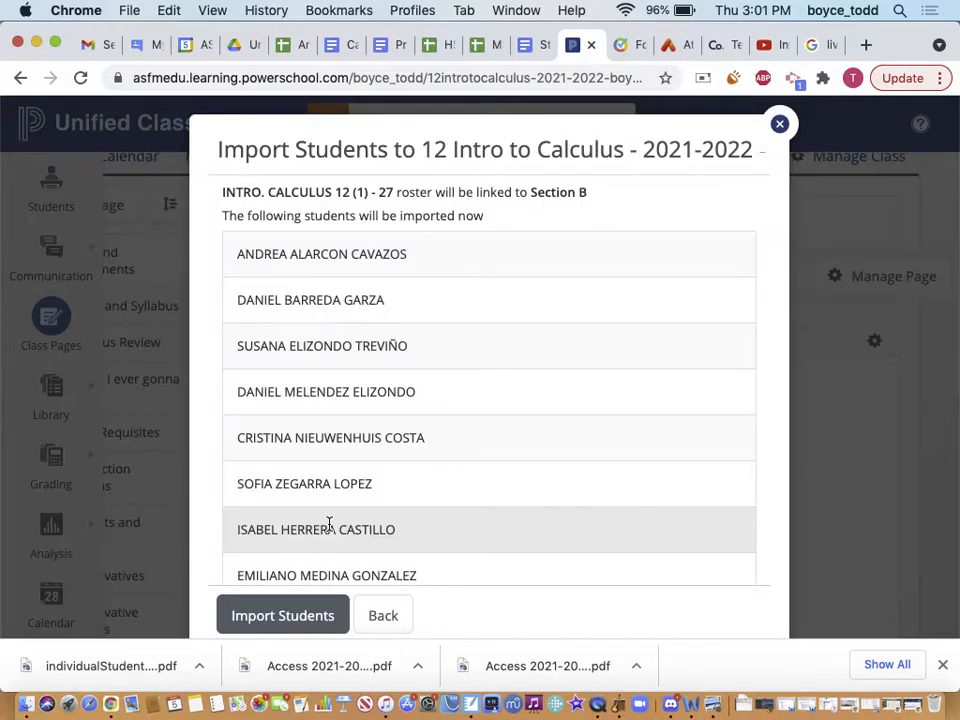
left_click(243, 626)
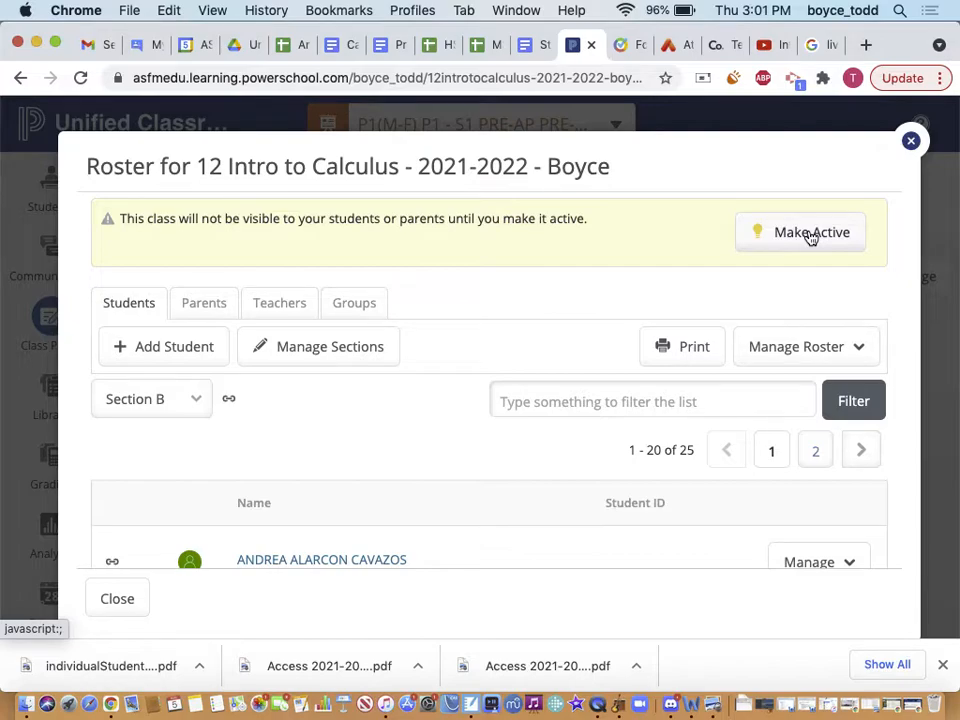
Set the 12 Intro to Calculus class active forever, then close the roster
left_click(815, 231)
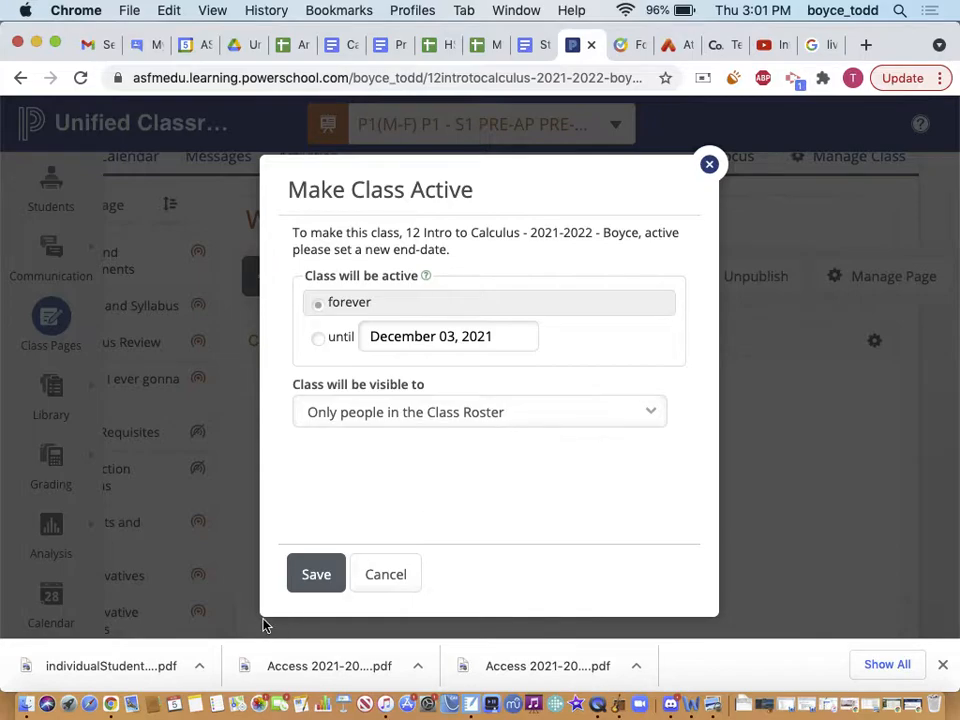
left_click(312, 574)
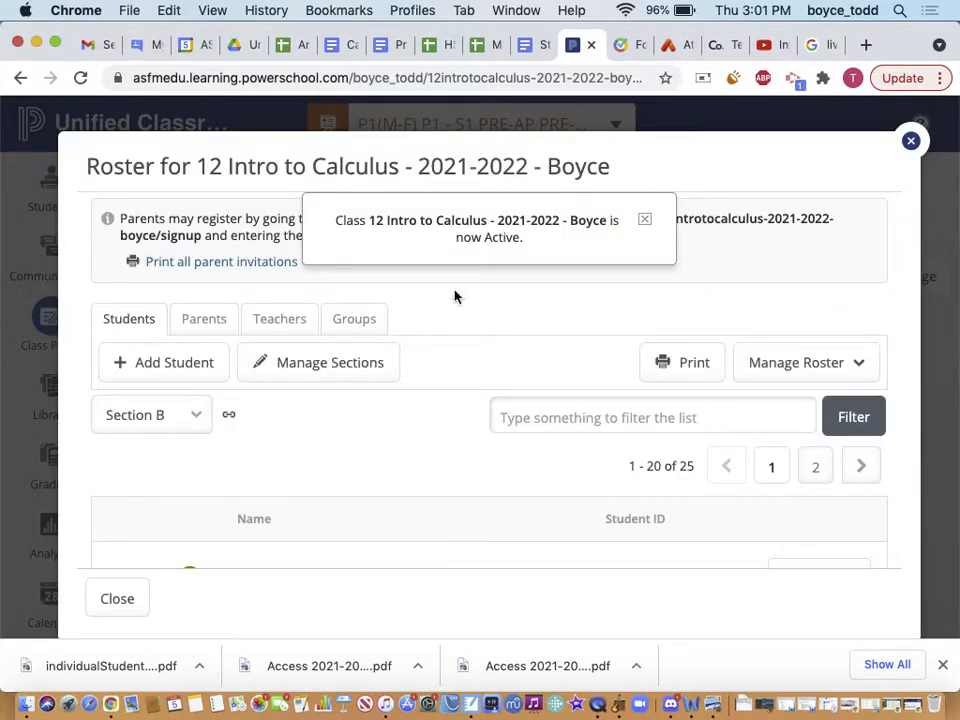
left_click(645, 219)
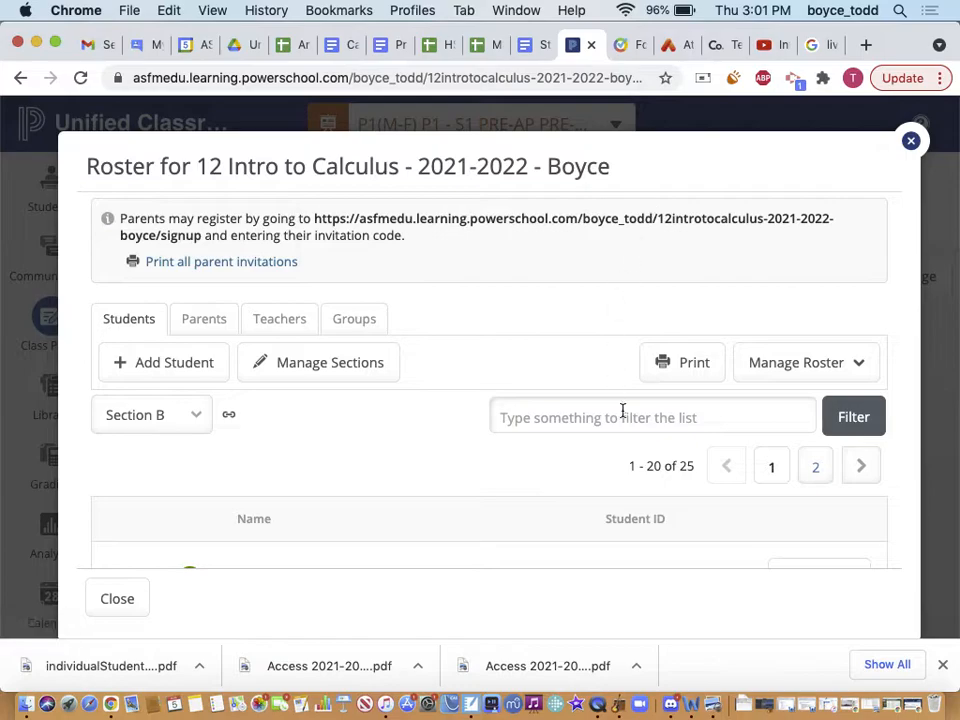
left_click(910, 142)
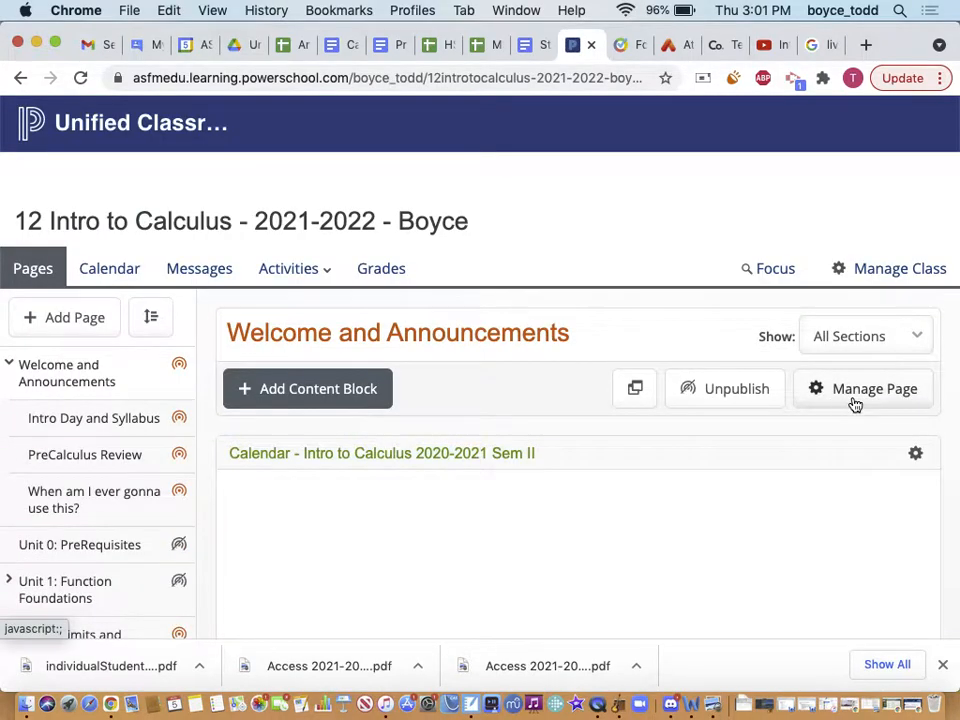
Switch the 12 Intro to Calculus class to inactive through Manage Class and confirm
left_click(862, 271)
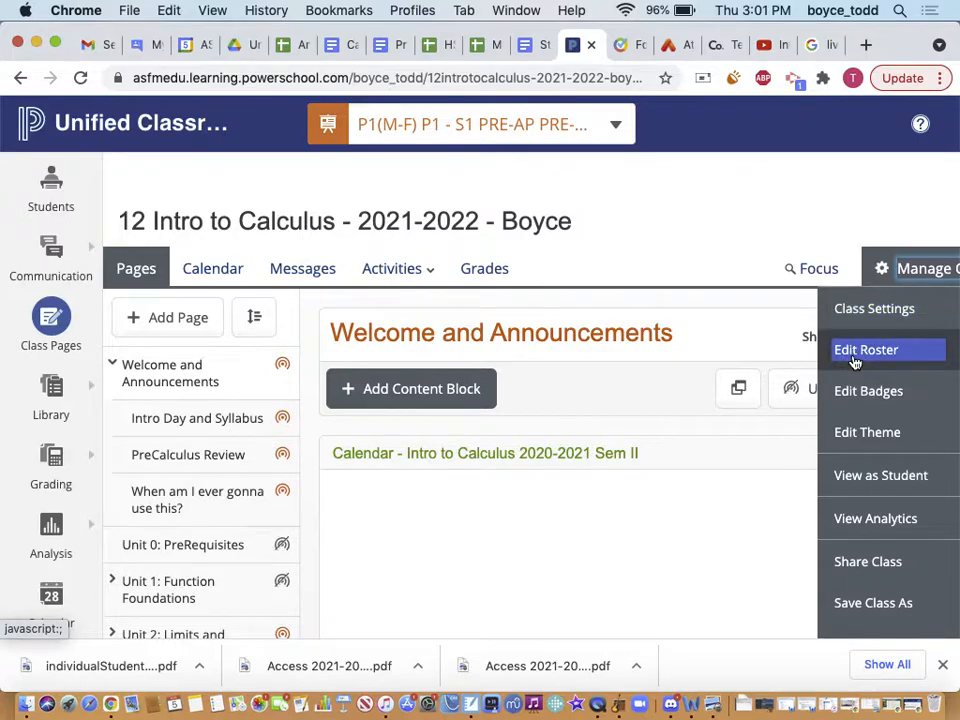
scroll(885, 605, "down", 2)
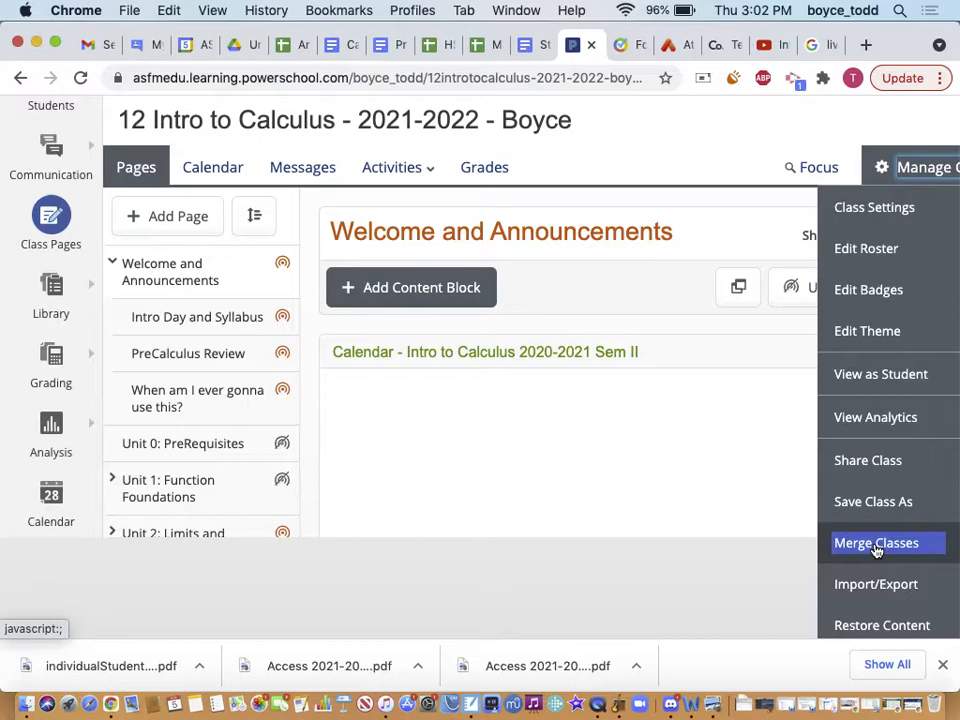
scroll(873, 590, "down", 1)
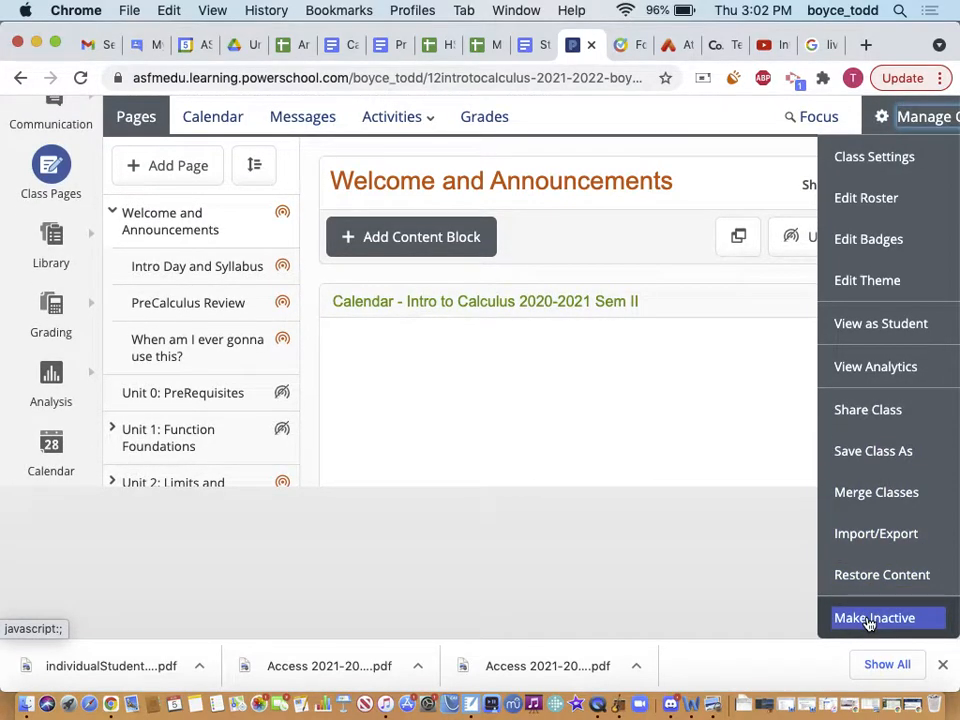
scroll(869, 622, "up", 3)
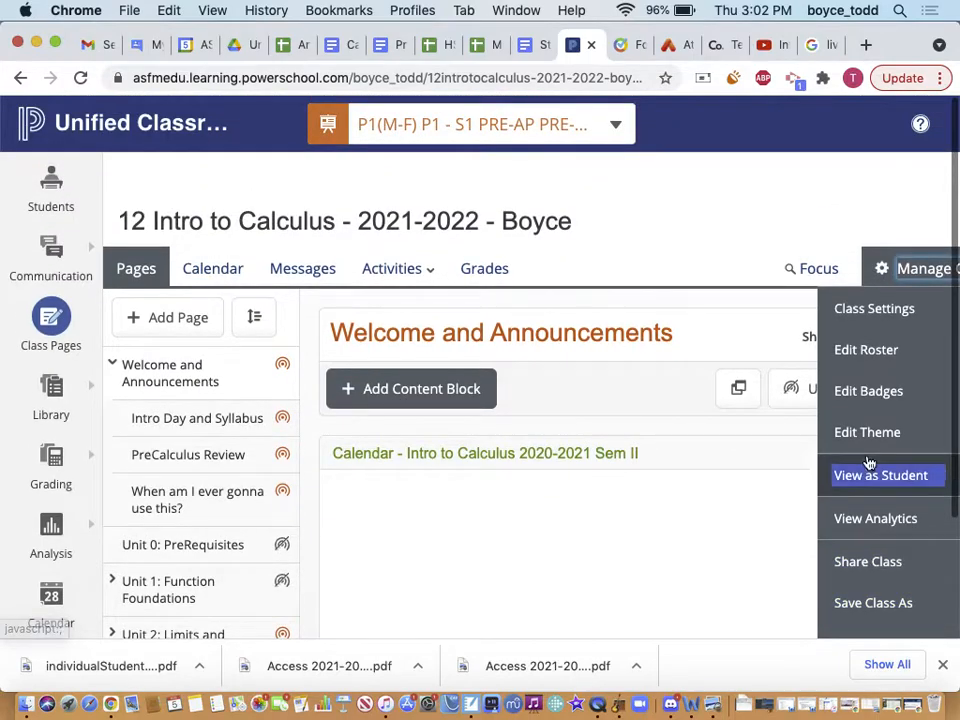
scroll(868, 461, "down", 3)
left_click(857, 614)
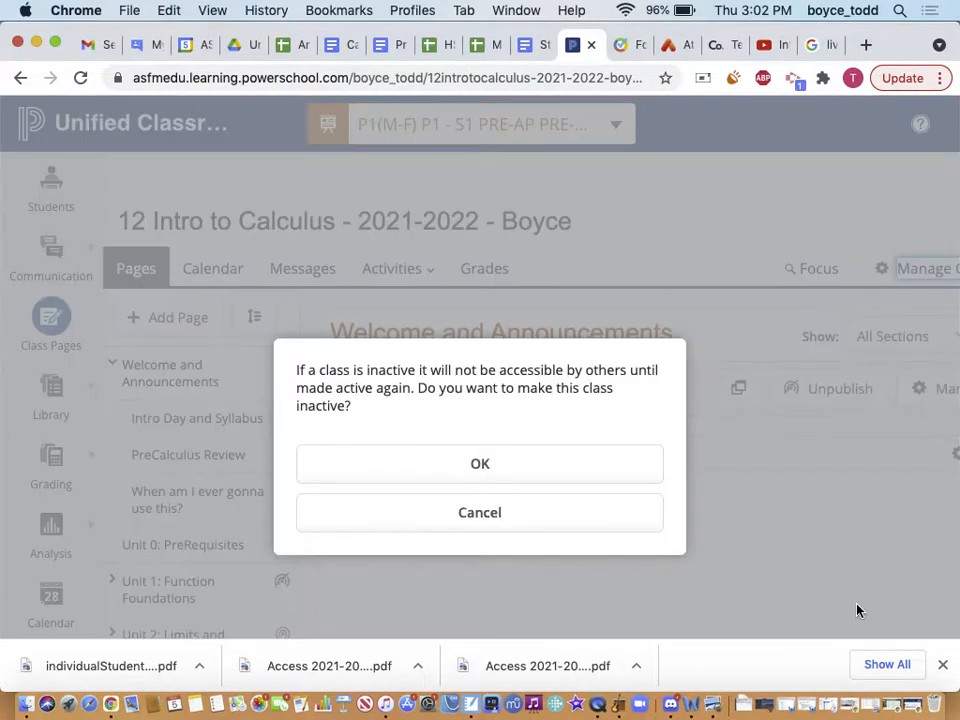
left_click(504, 471)
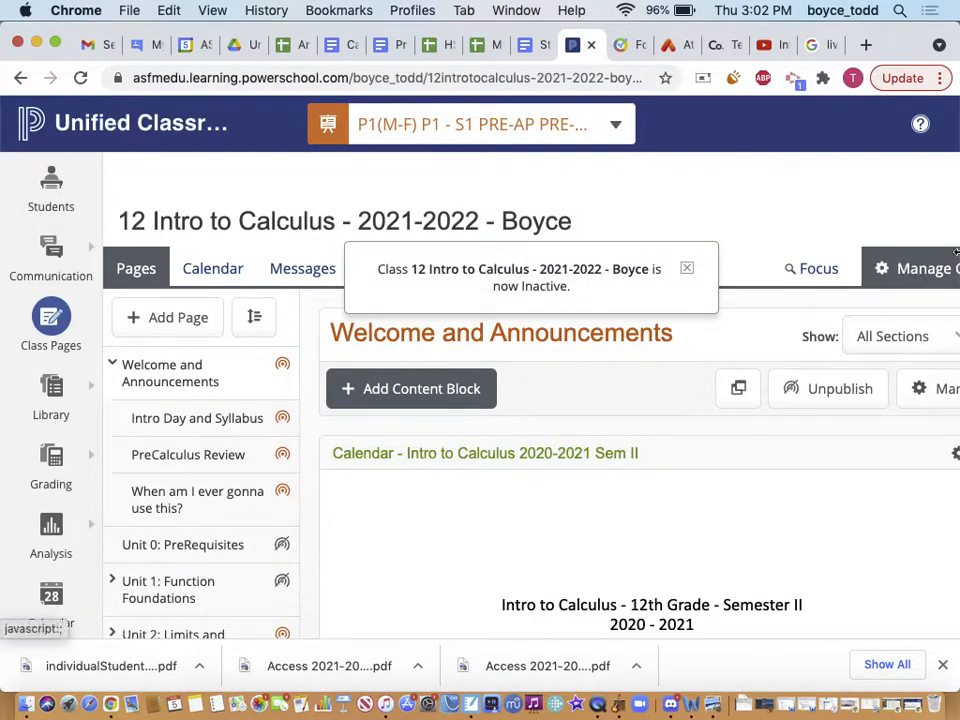
Make the class active again with visibility set to Anyone on the web
left_click(928, 270)
scroll(883, 473, "down", 3)
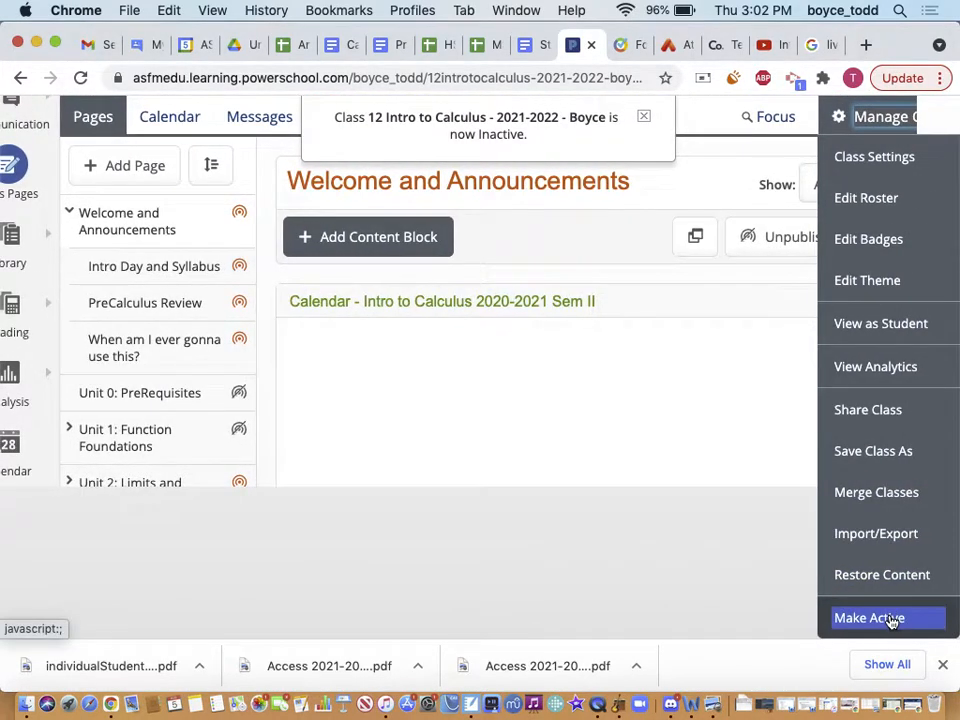
scroll(907, 560, "up", 3)
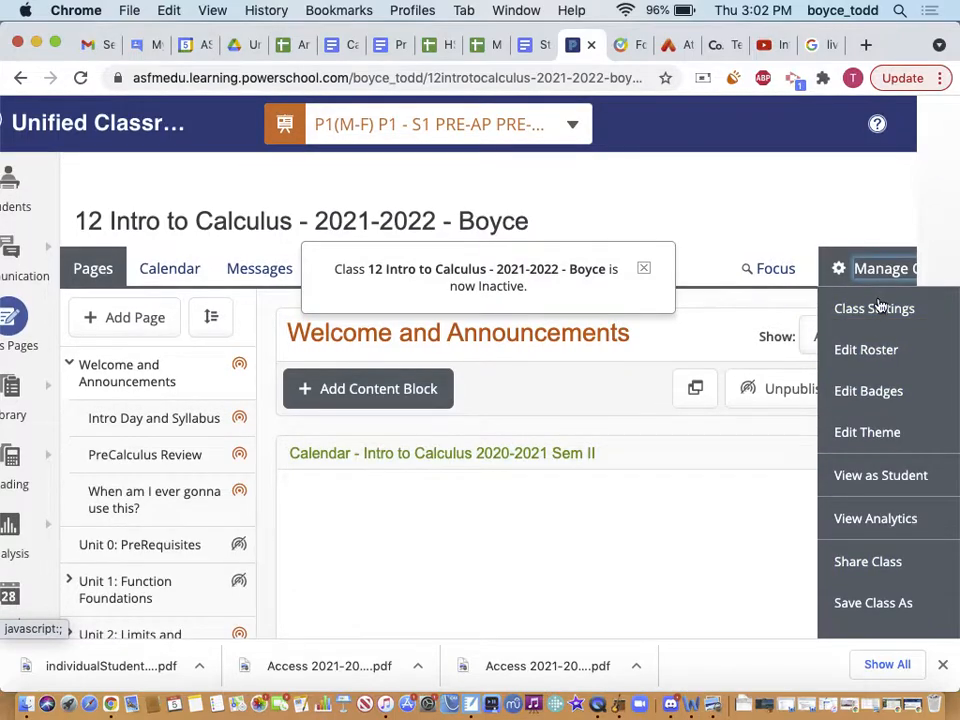
scroll(855, 400, "down", 3)
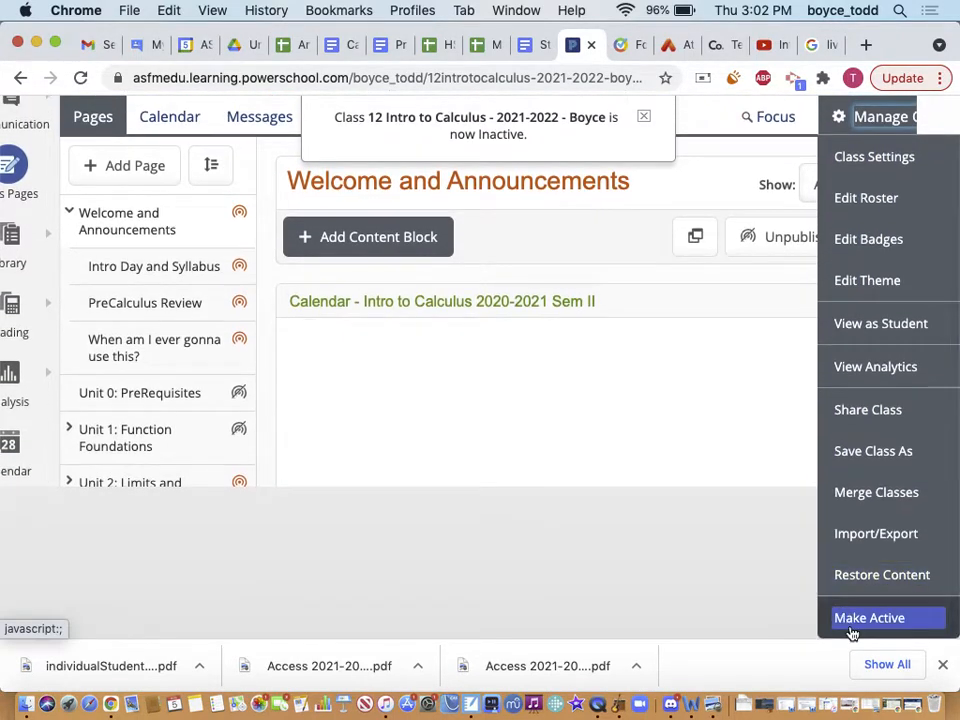
left_click(853, 625)
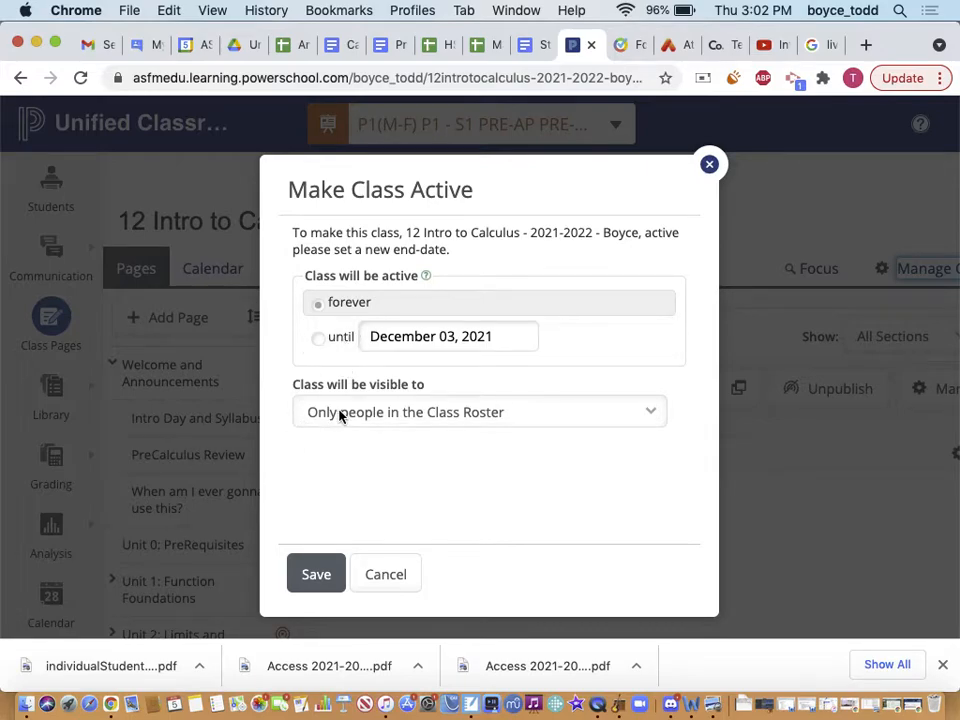
left_click(340, 416)
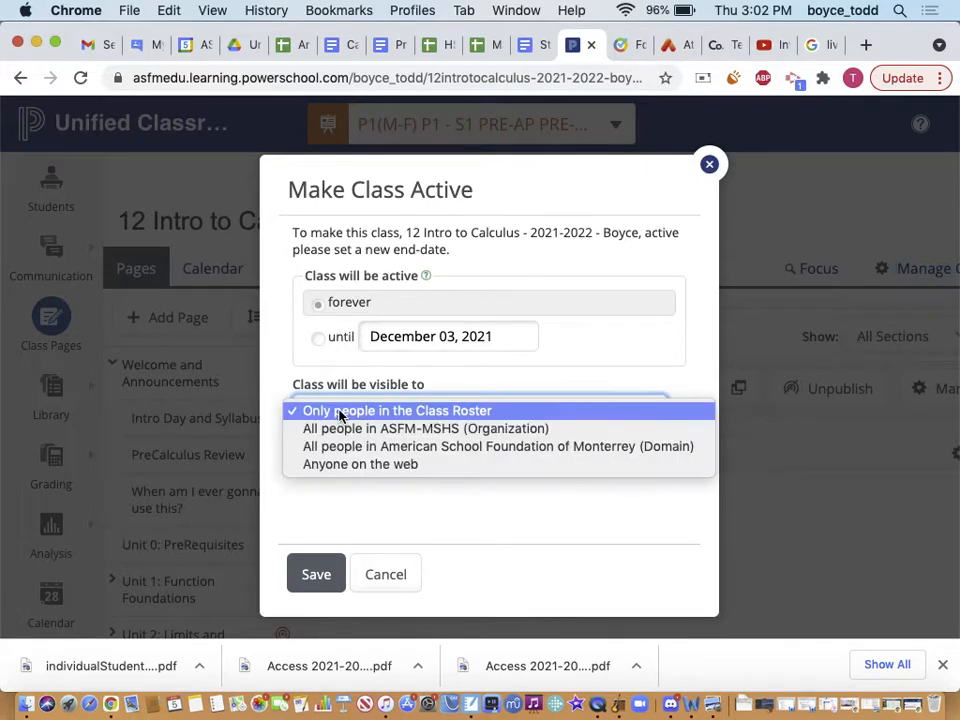
left_click(328, 467)
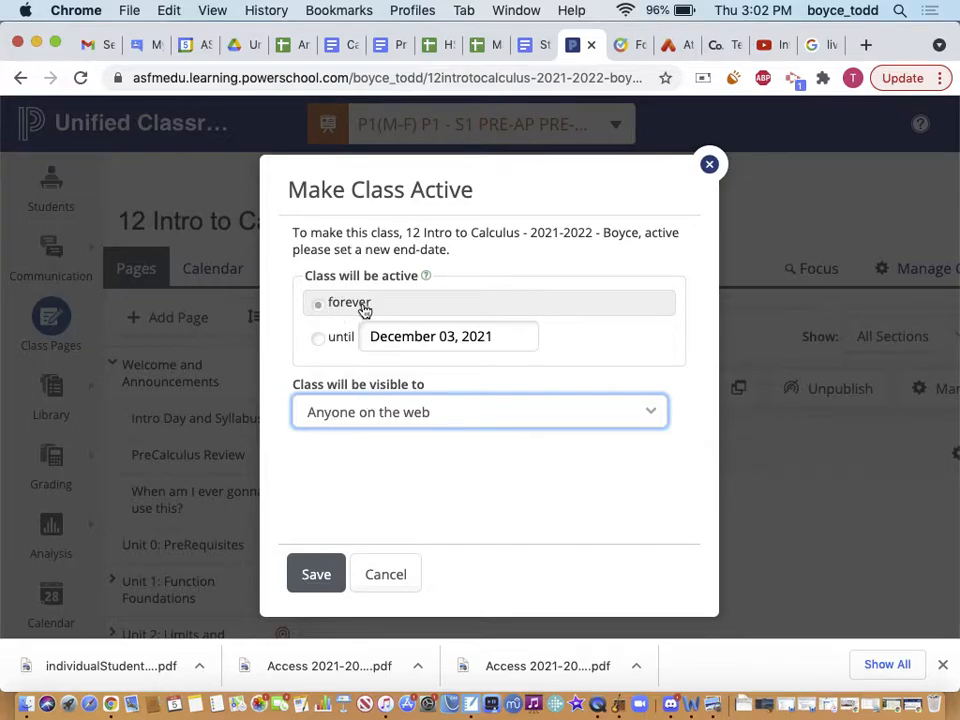
left_click(315, 576)
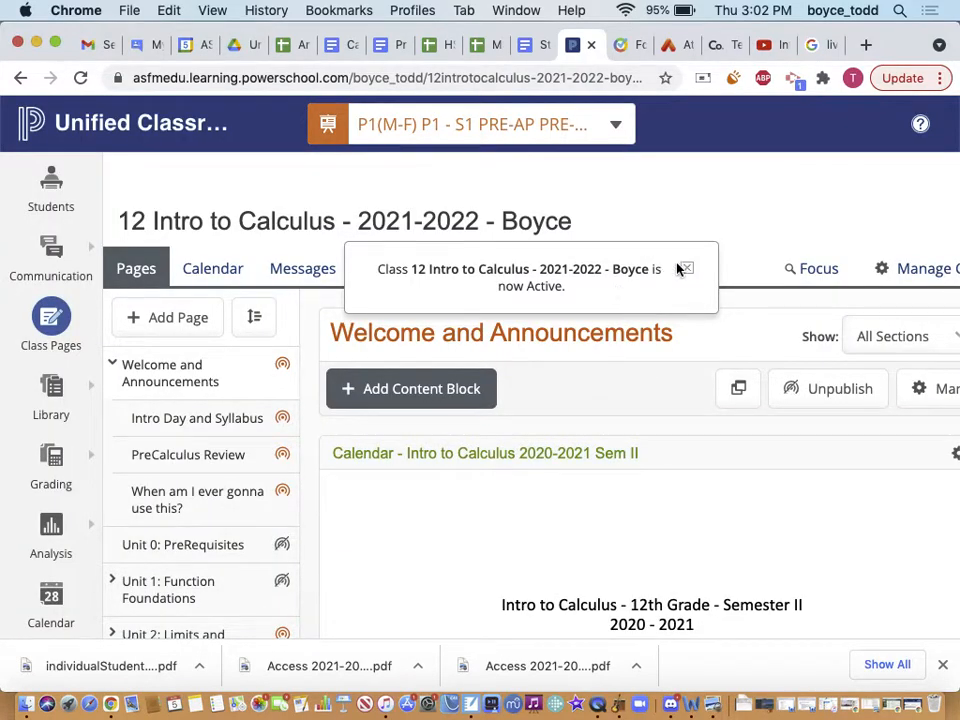
left_click(683, 268)
Open the class picker showing 2021-2022 classes like S1 ACCESS 11th and P6 - S1 INTRO. CALCULUS 12
scroll(806, 317, "right", 2)
scroll(506, 431, "left", 2)
scroll(265, 513, "down", 2)
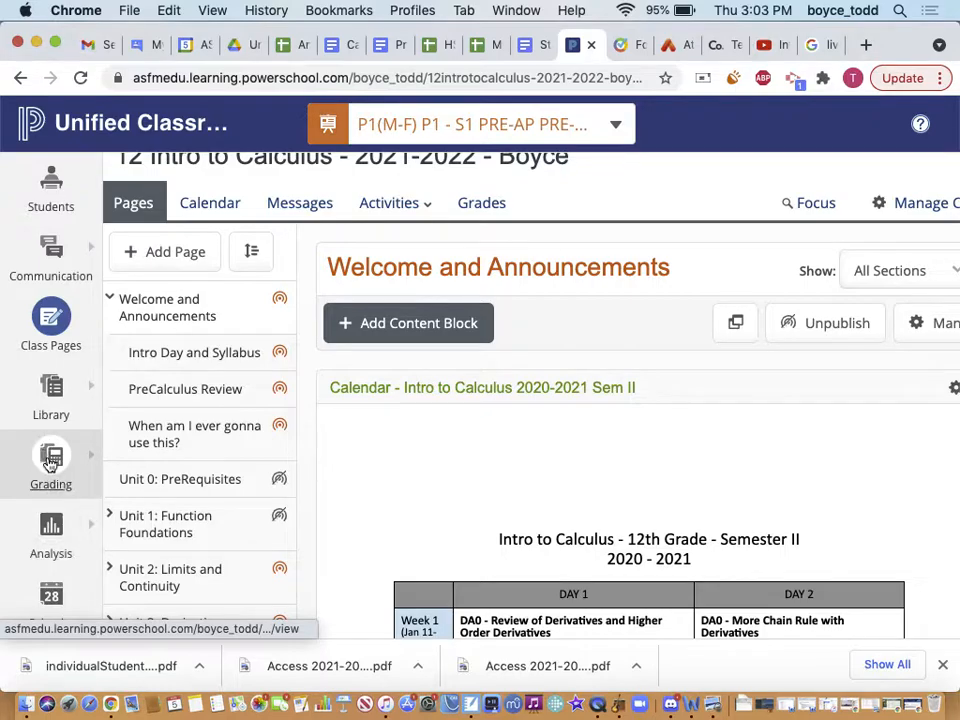
scroll(24, 520, "down", 2)
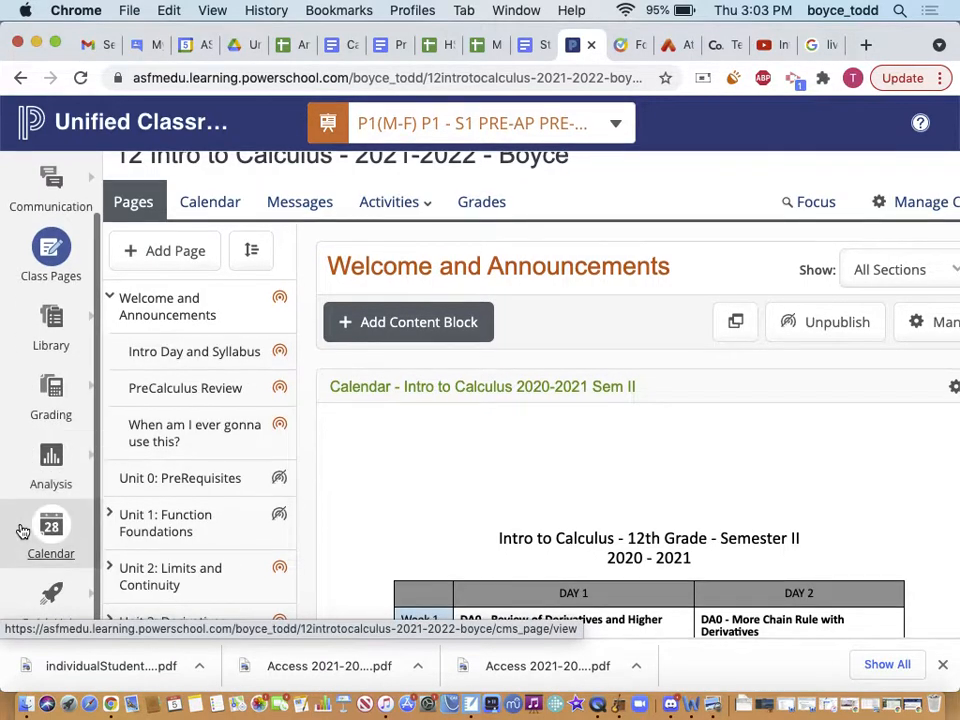
scroll(30, 450, "up", 2)
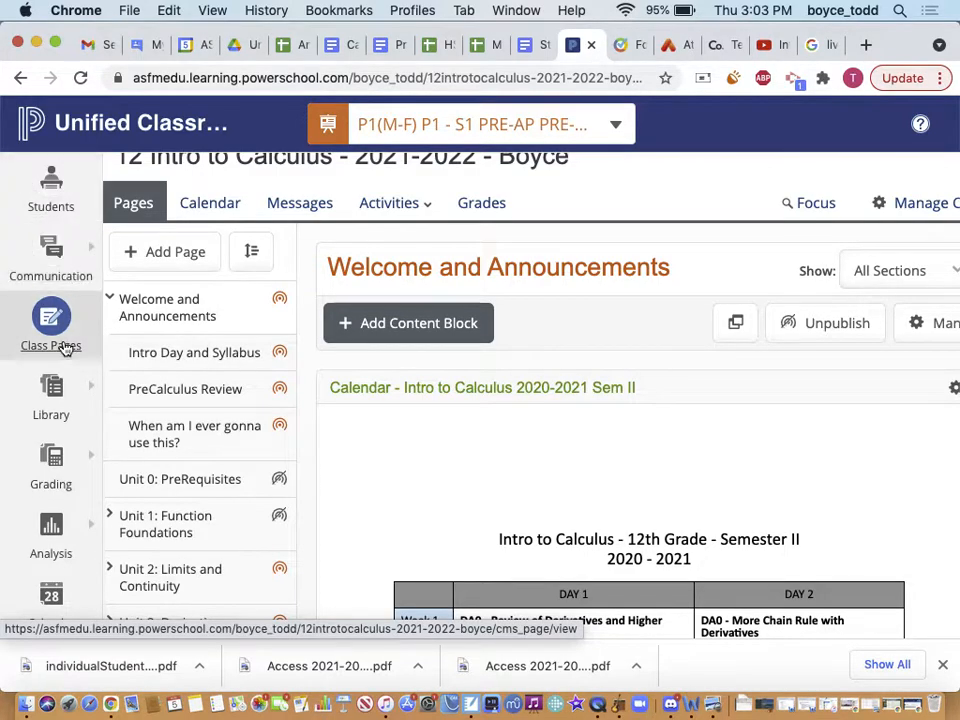
scroll(55, 545, "down", 2)
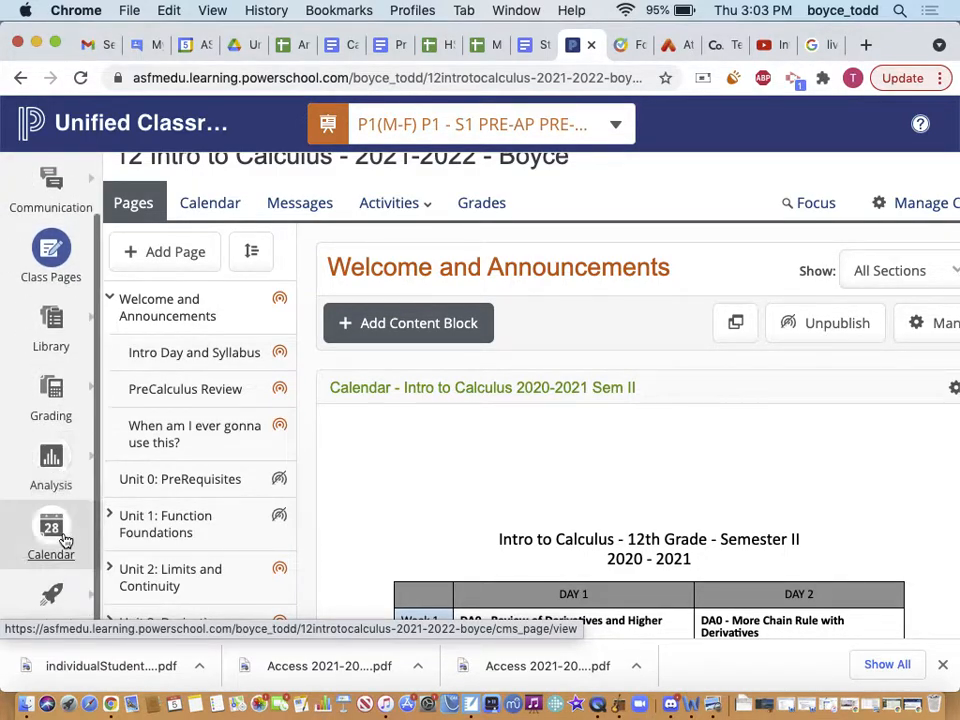
scroll(51, 326, "up", 2)
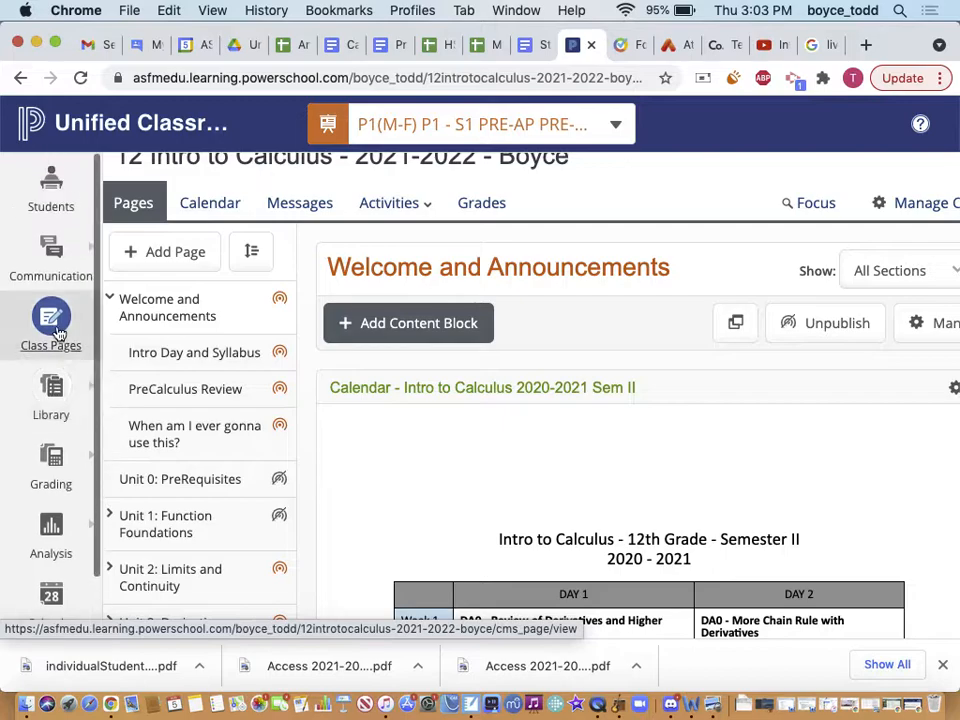
left_click(437, 130)
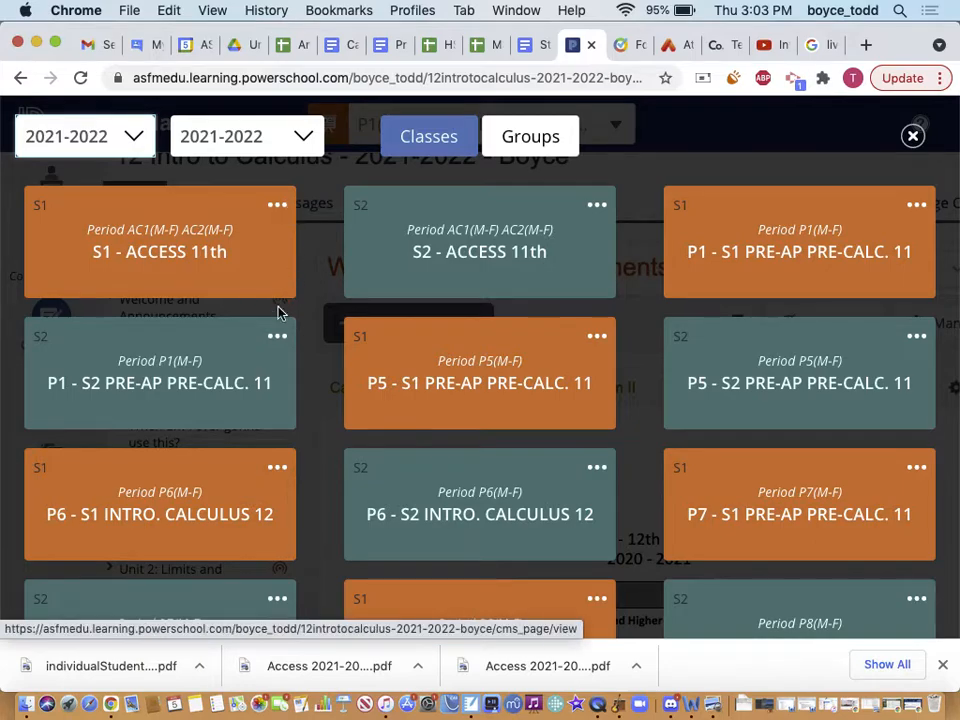
Filter the class picker to SEMESTER 1 classes
scroll(380, 378, "down", 1)
scroll(381, 379, "up", 1)
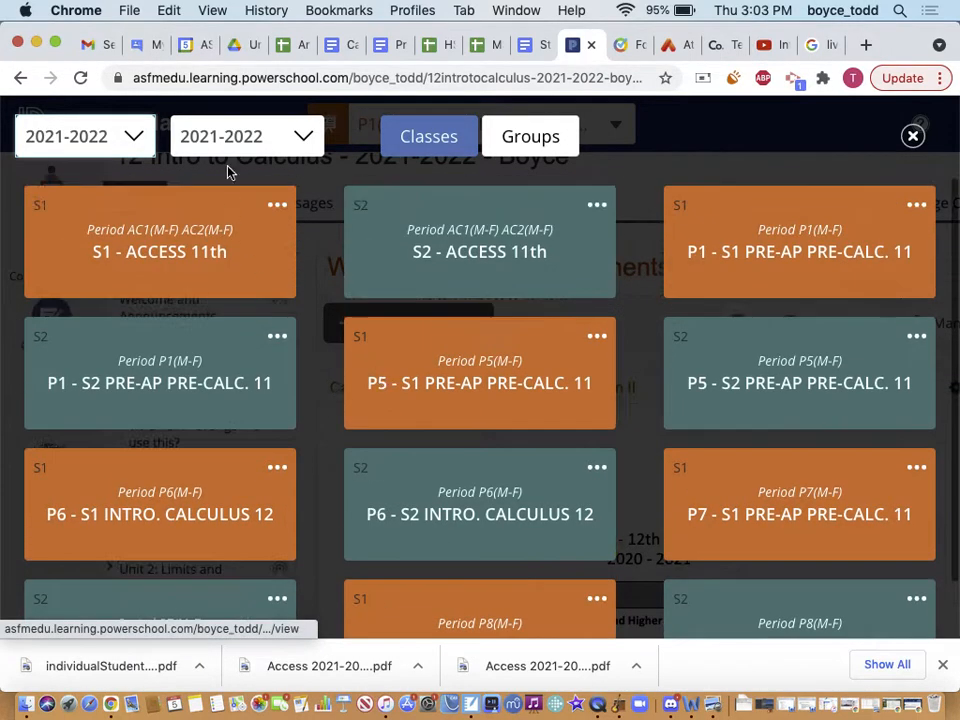
left_click(229, 131)
left_click(228, 163)
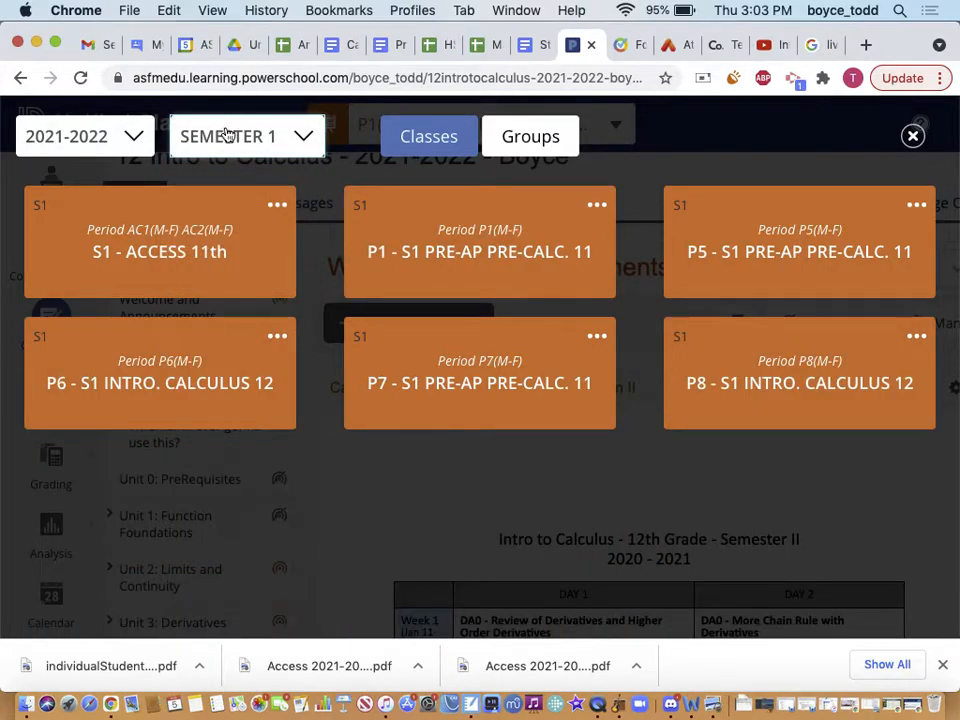
Open the Attendance page for the S1 - ACCESS 11th class from its card options
left_click(276, 205)
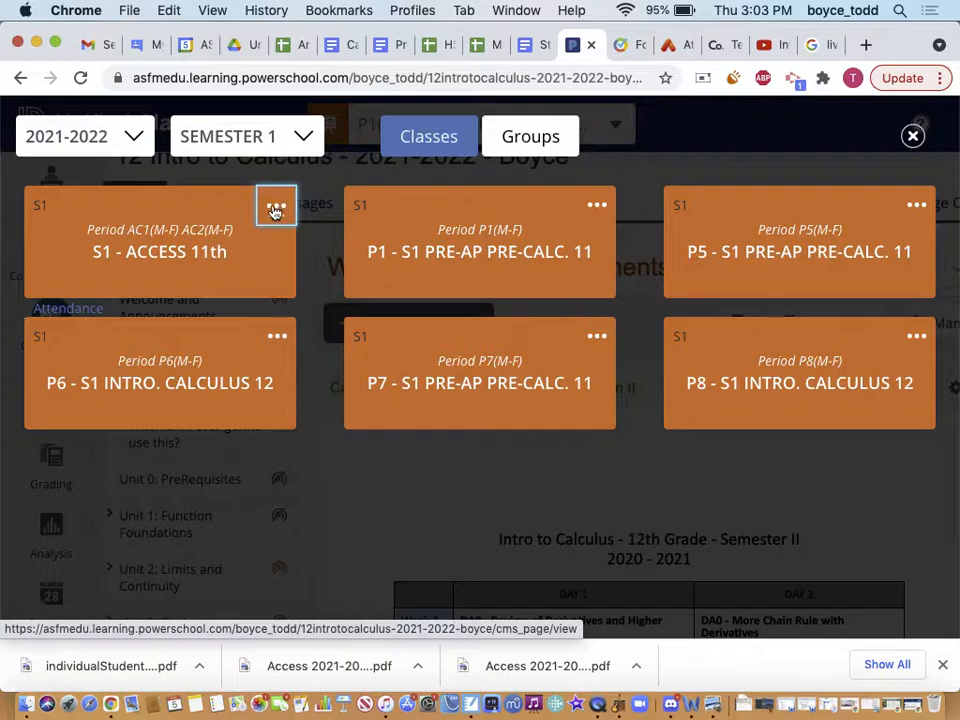
left_click(87, 311)
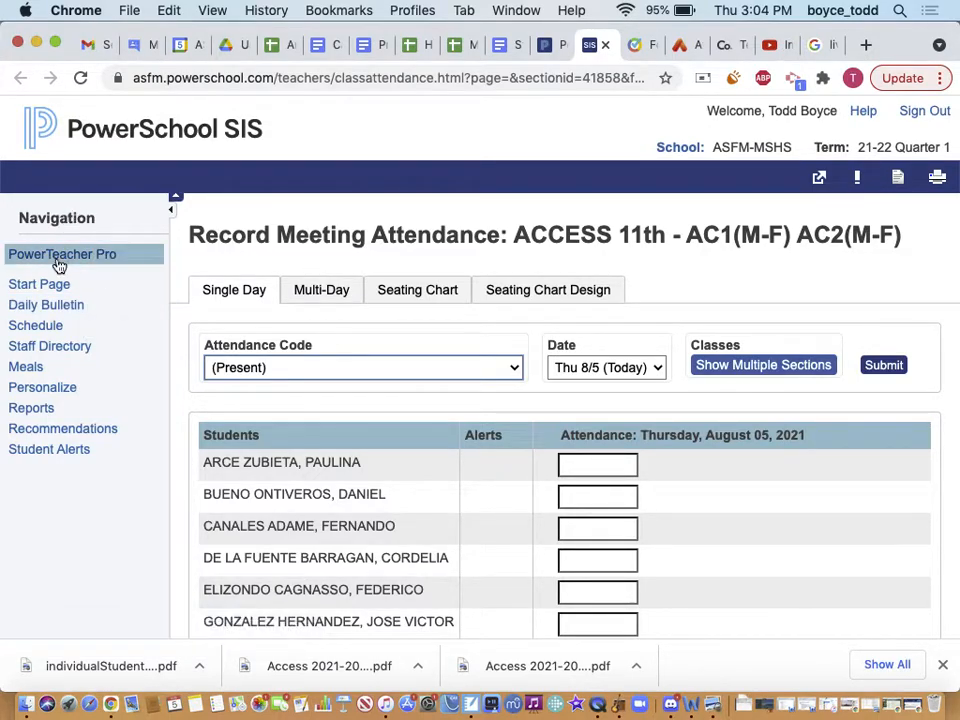
left_click(607, 47)
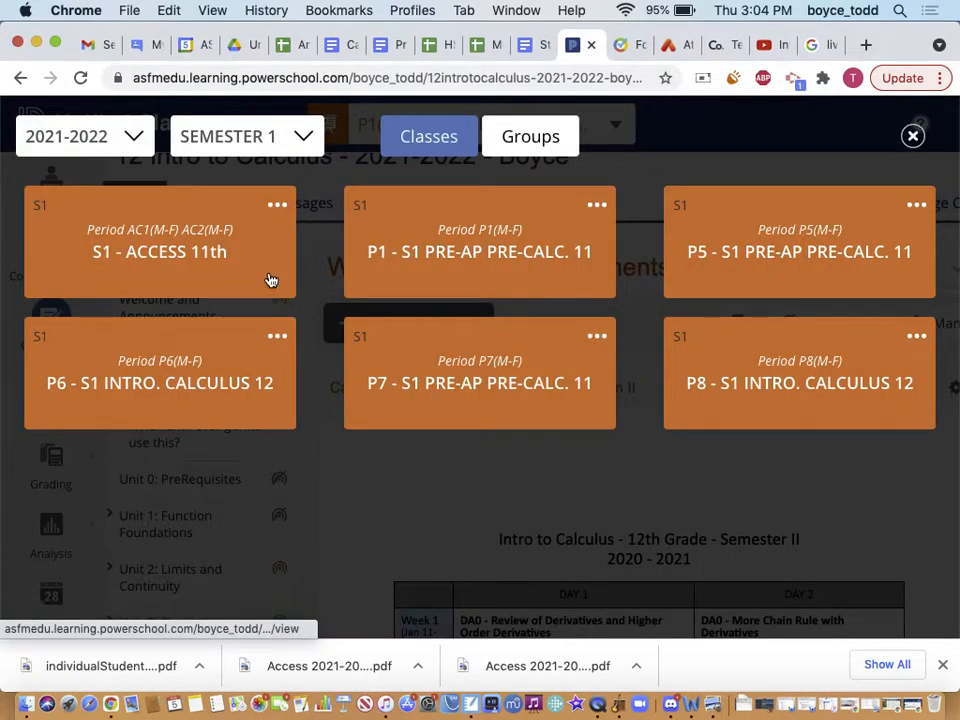
left_click(277, 209)
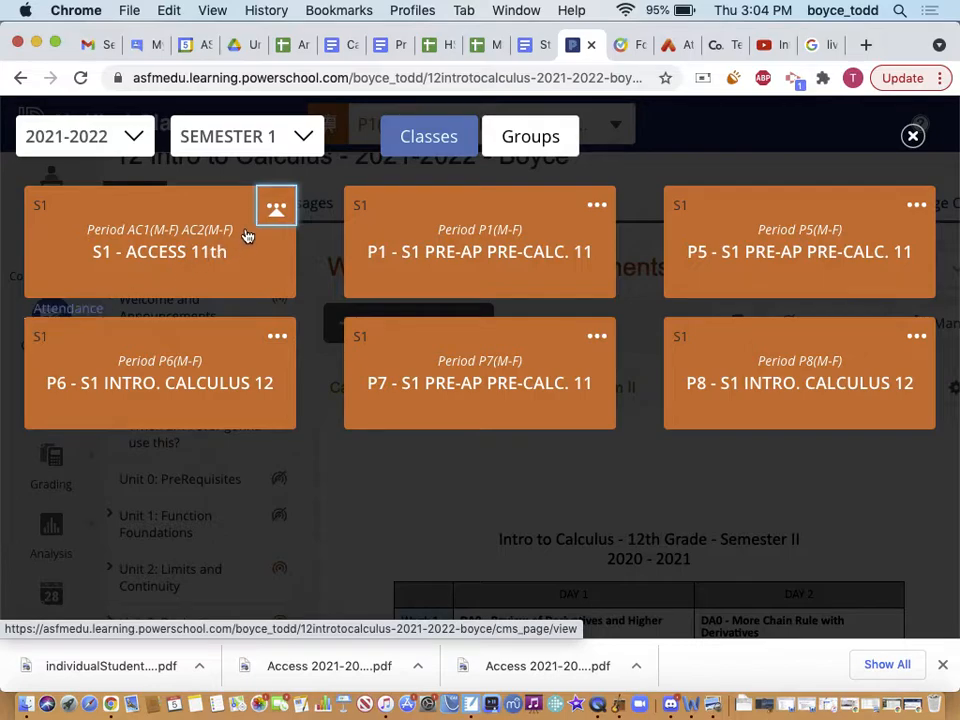
left_click(60, 315)
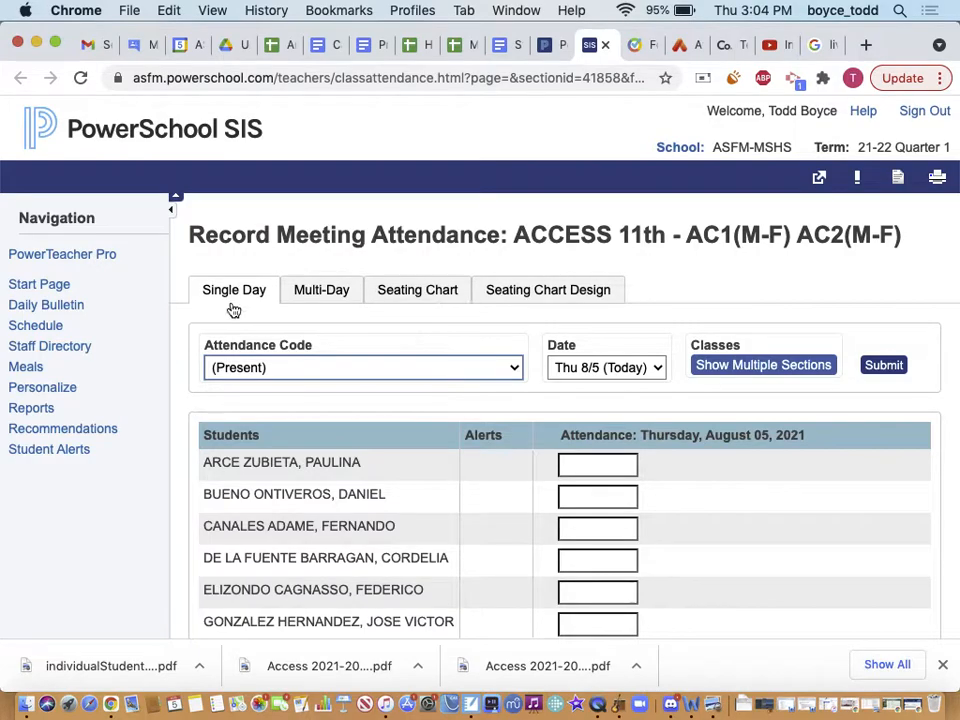
Review the ACCESS 11th Record Meeting Attendance page, then return to the Start Page
scroll(403, 504, "down", 4)
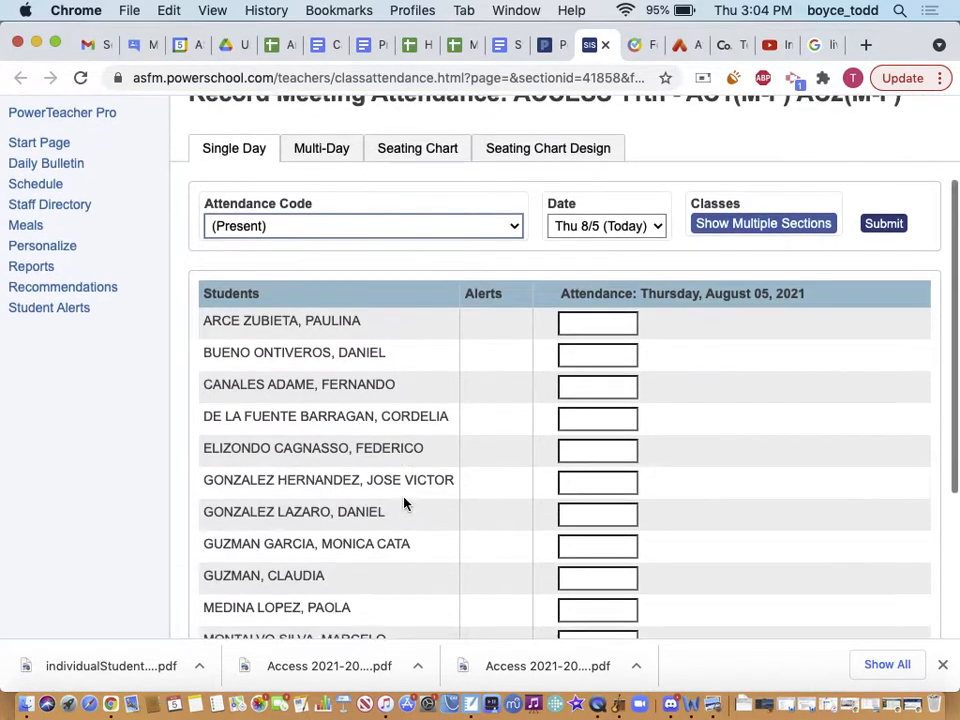
scroll(404, 503, "up", 3)
scroll(404, 503, "up", 2)
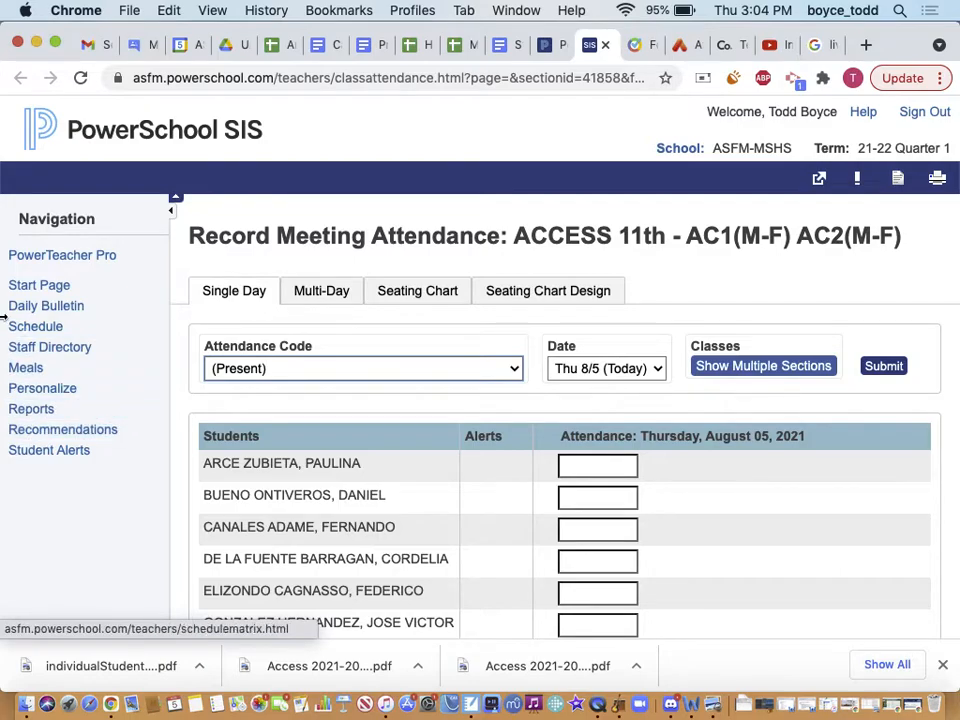
scroll(38, 319, "down", 1)
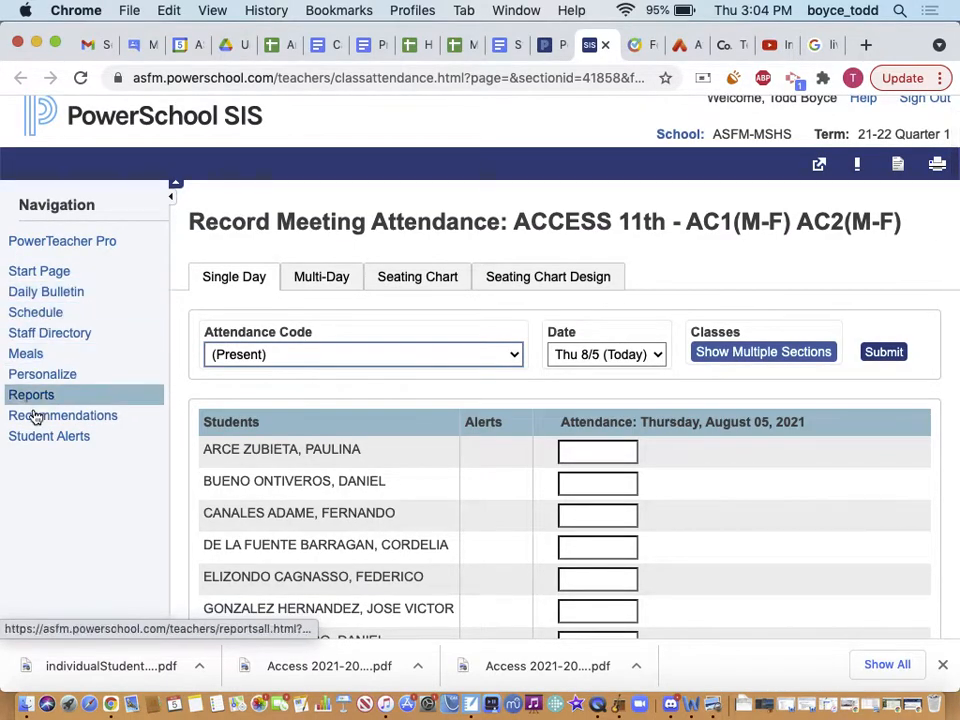
left_click(30, 275)
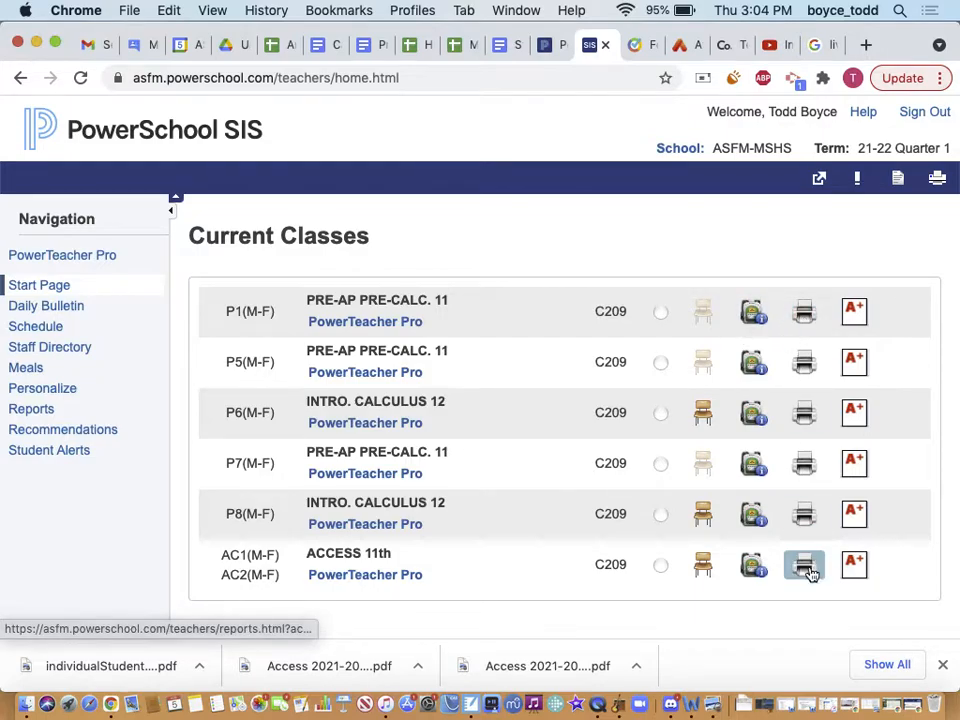
Submit the Student Photos - 25 per page w/Hr&St- RC report for the P1 class
left_click(806, 312)
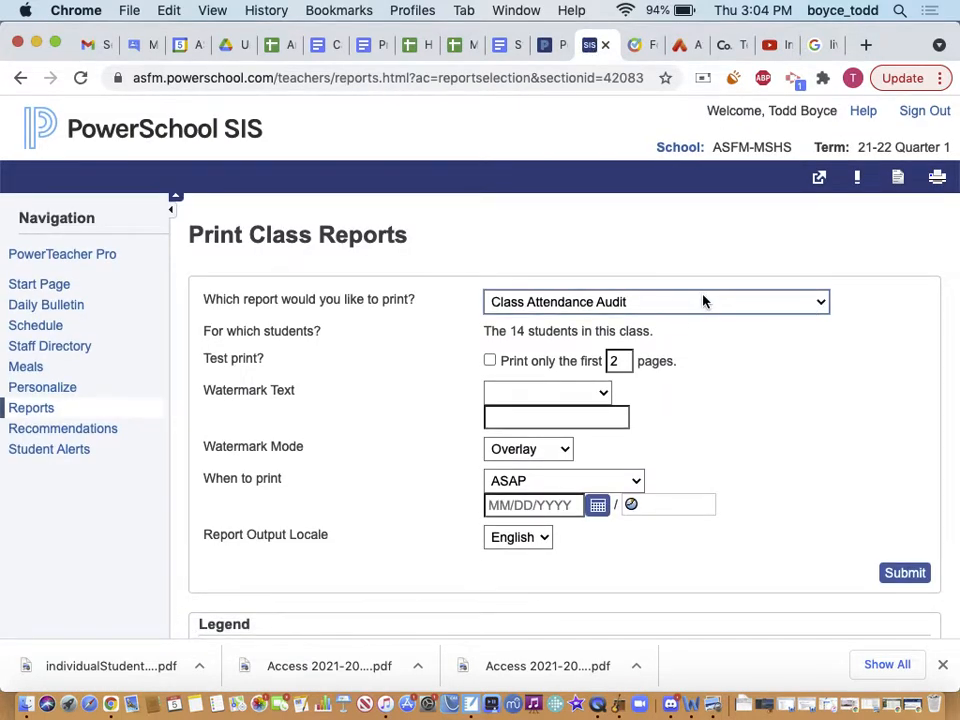
left_click(703, 301)
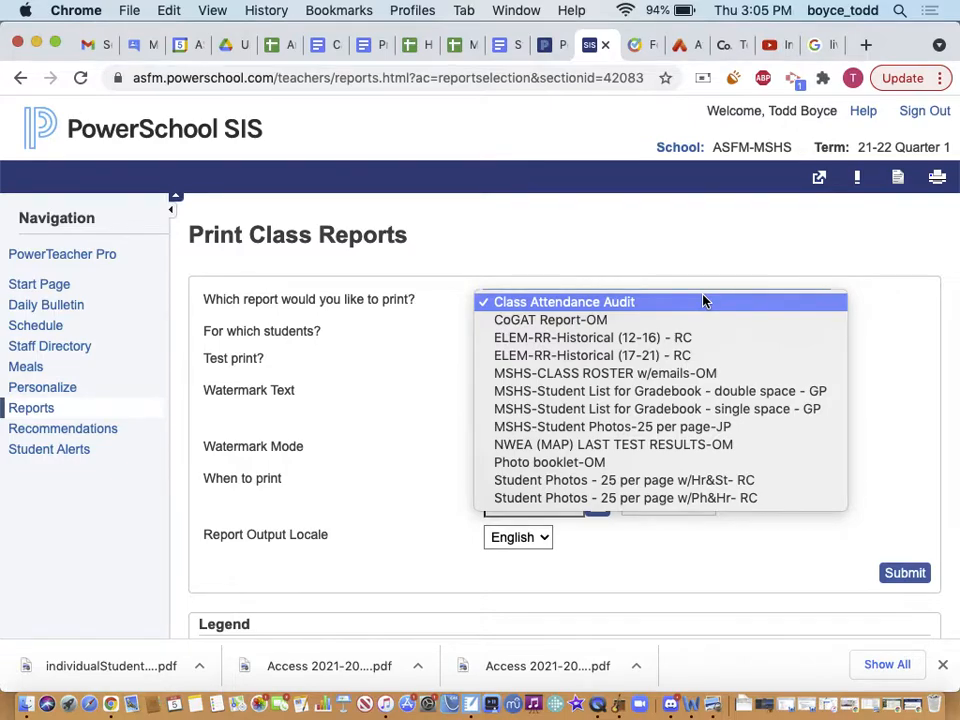
left_click(664, 481)
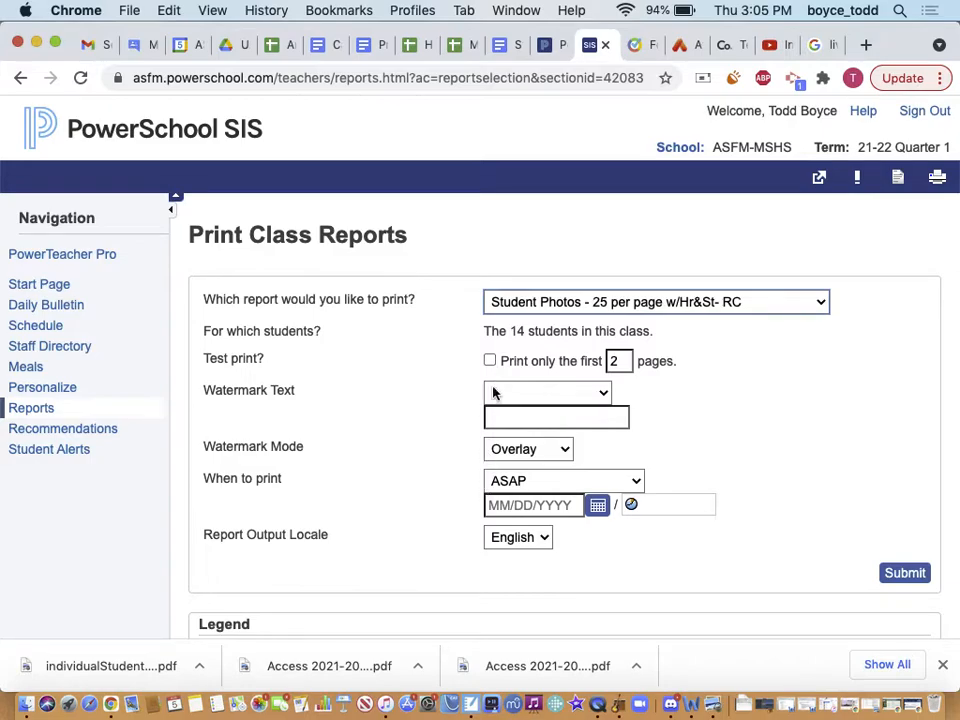
left_click(889, 579)
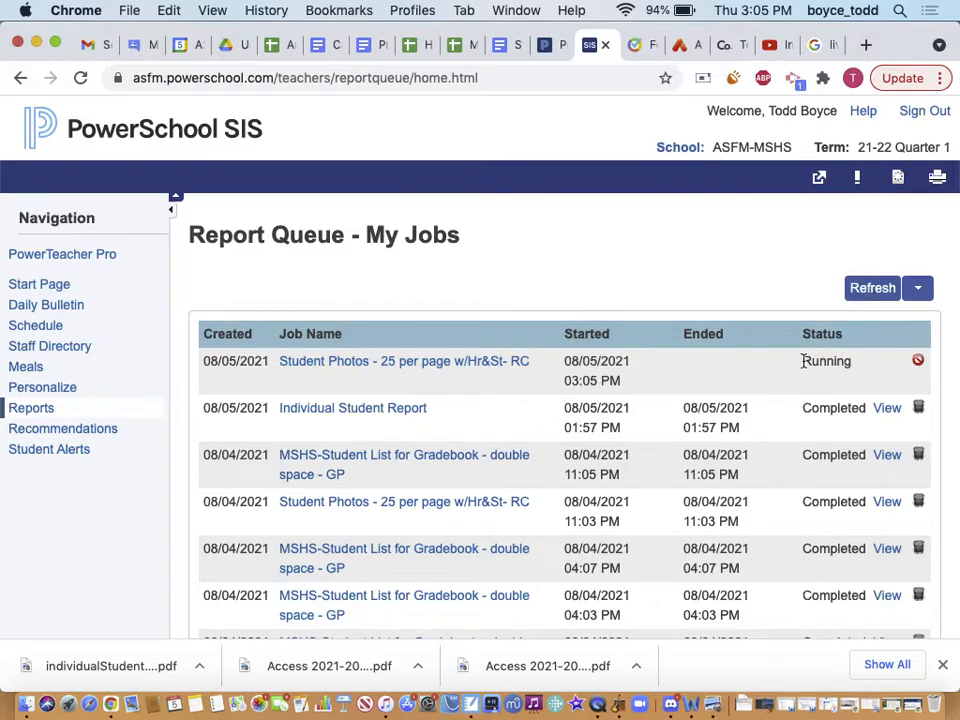
Refresh the Report Queue and view the completed student photos PDF
left_click(860, 296)
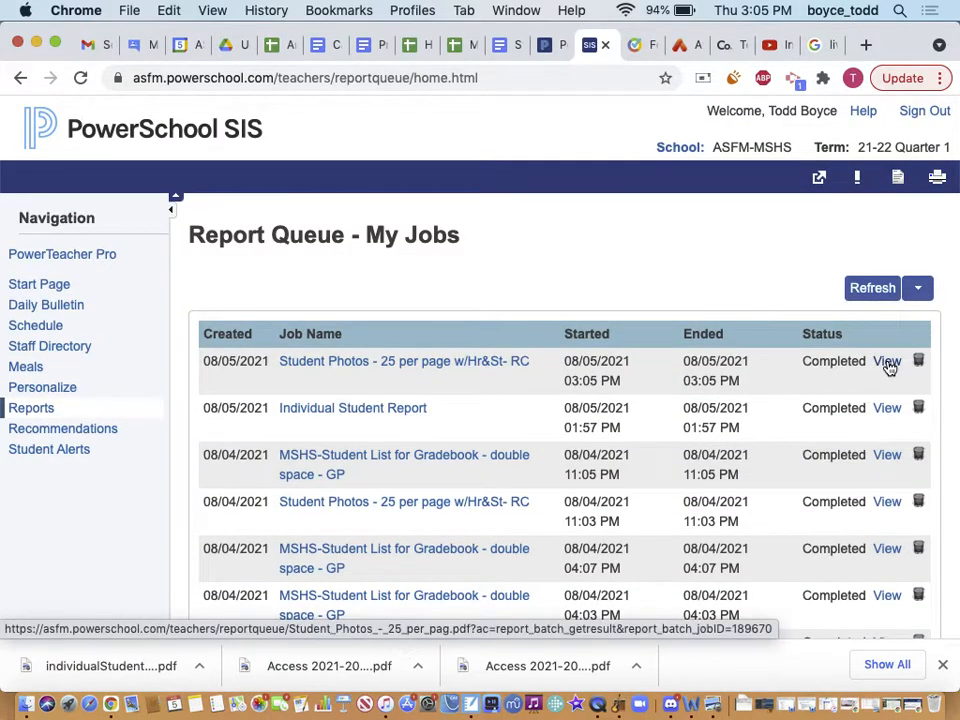
left_click(887, 362)
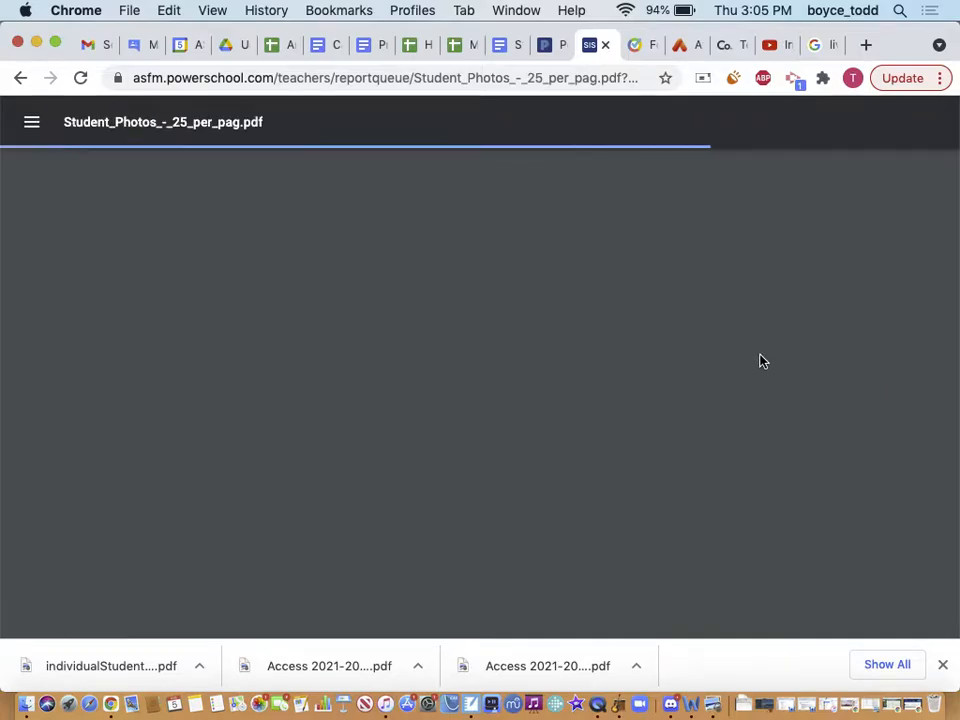
scroll(590, 430, "down", 5)
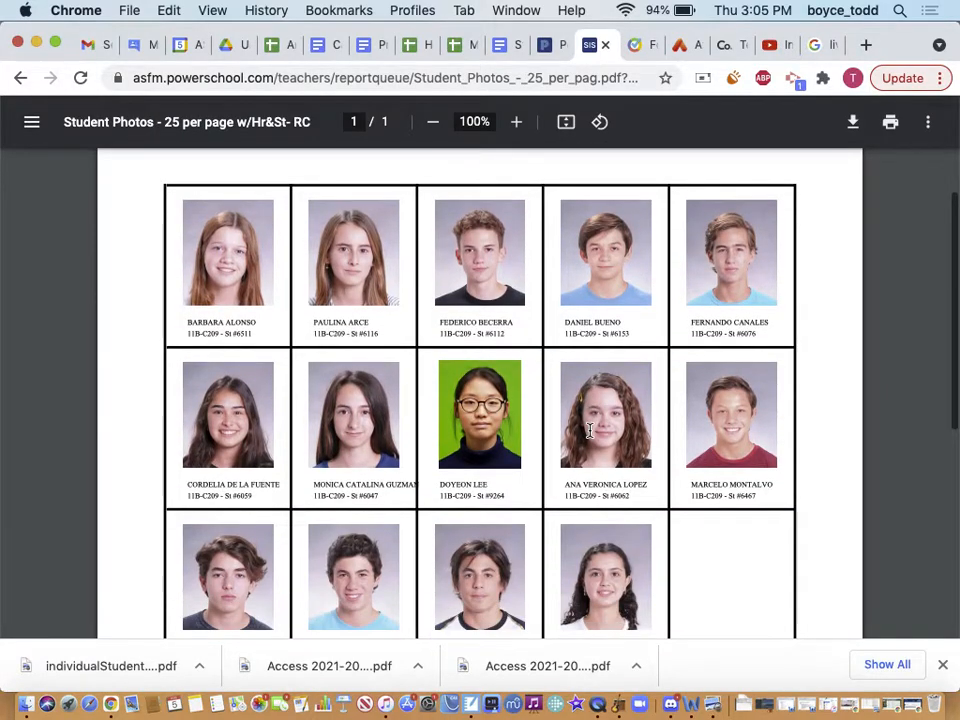
scroll(590, 430, "down", 4)
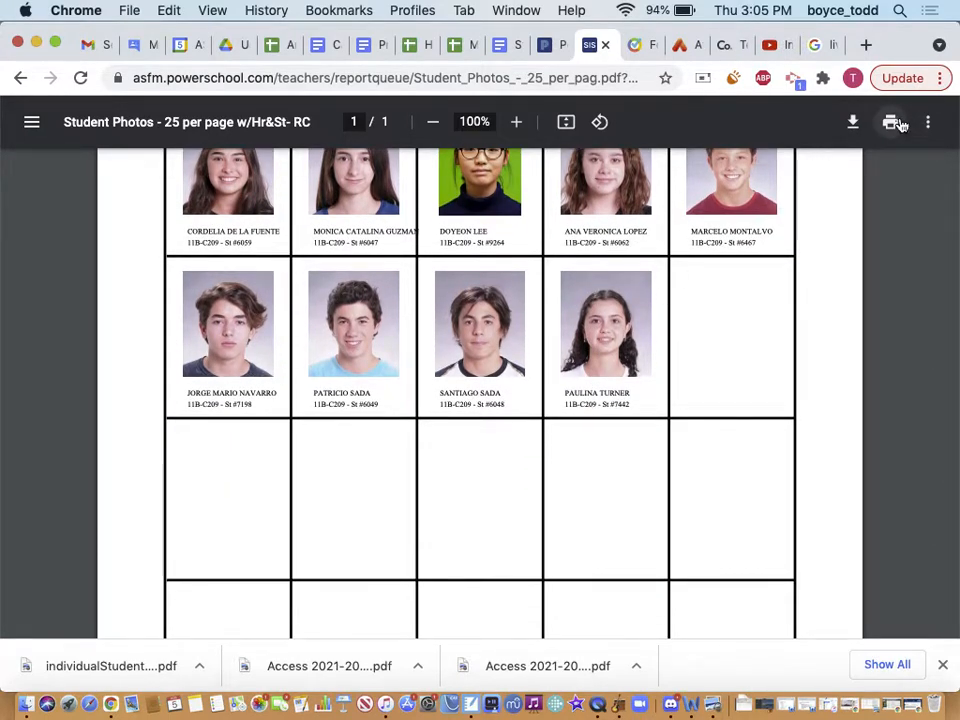
Cancel downloading the PDF and go back to the Report Queue
left_click(854, 123)
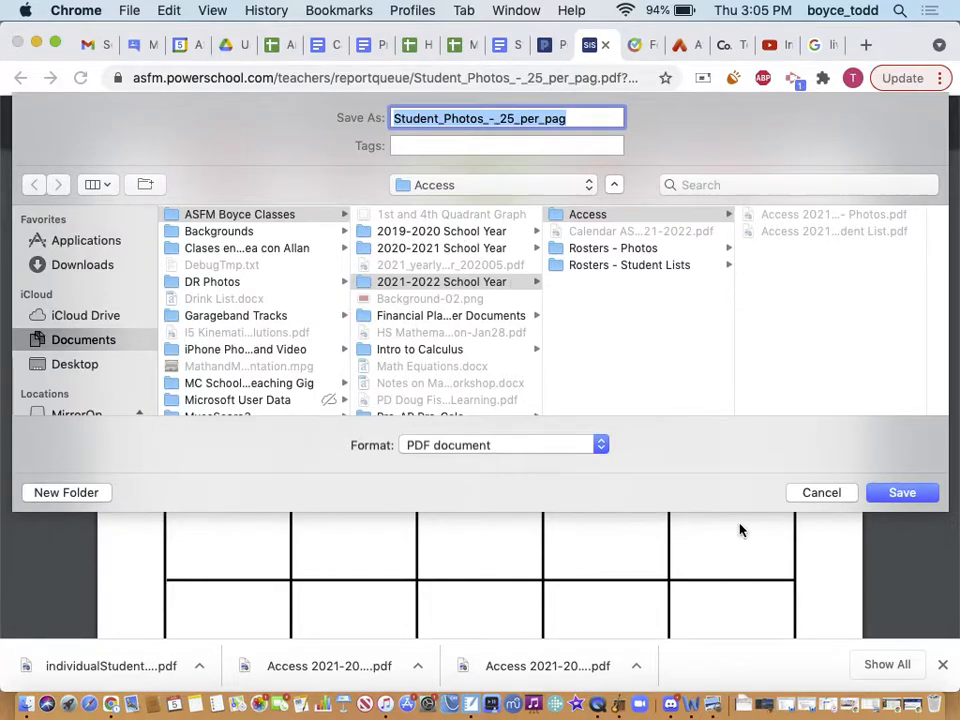
left_click(810, 492)
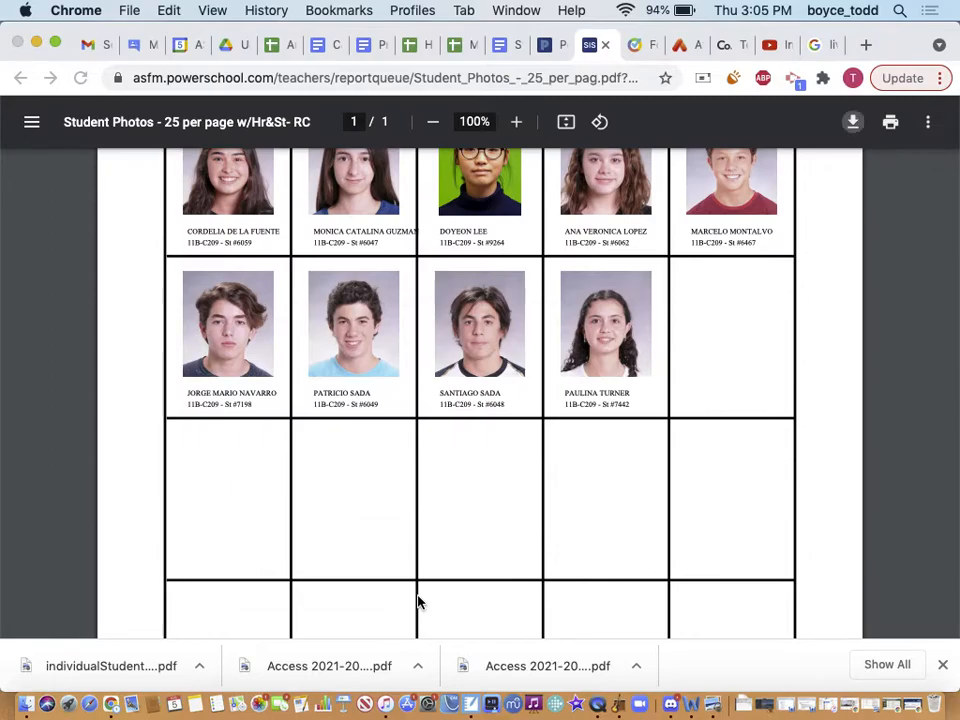
scroll(442, 506, "up", 4)
scroll(442, 506, "down", 4)
scroll(442, 506, "up", 4)
left_click(21, 84)
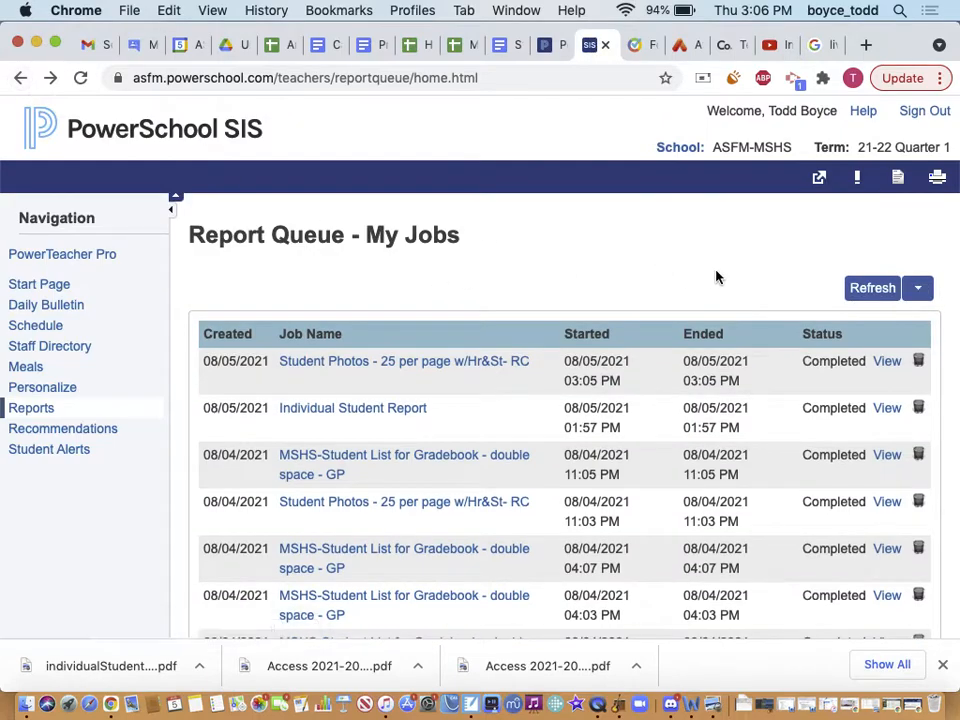
Return to the Unified Classroom tab showing 12 Intro to Calculus's Welcome and Announcements page
left_click(551, 47)
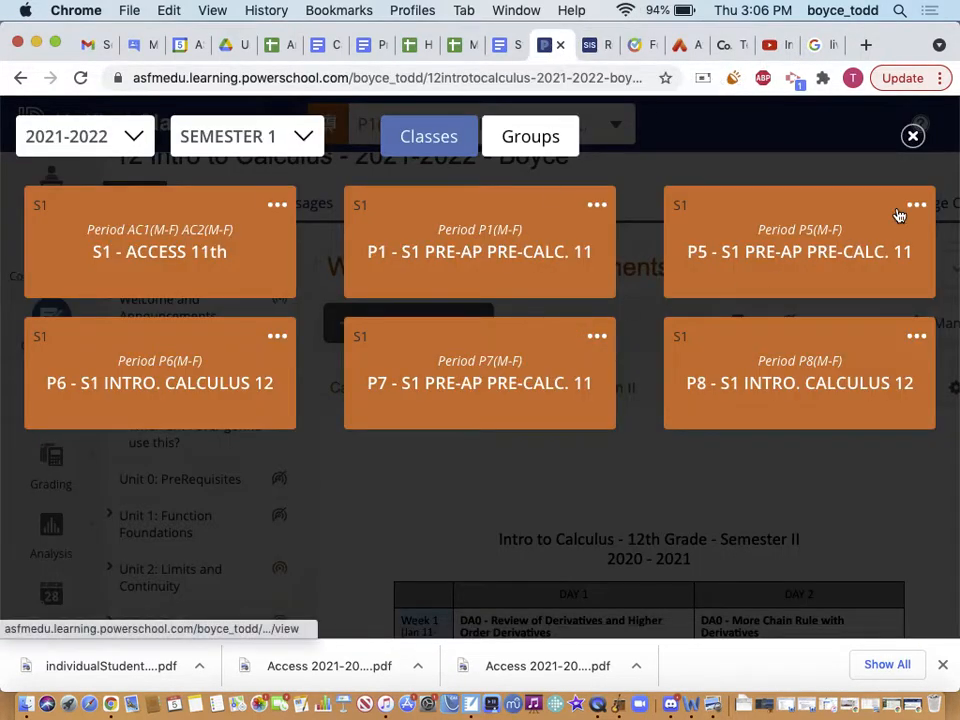
left_click(911, 136)
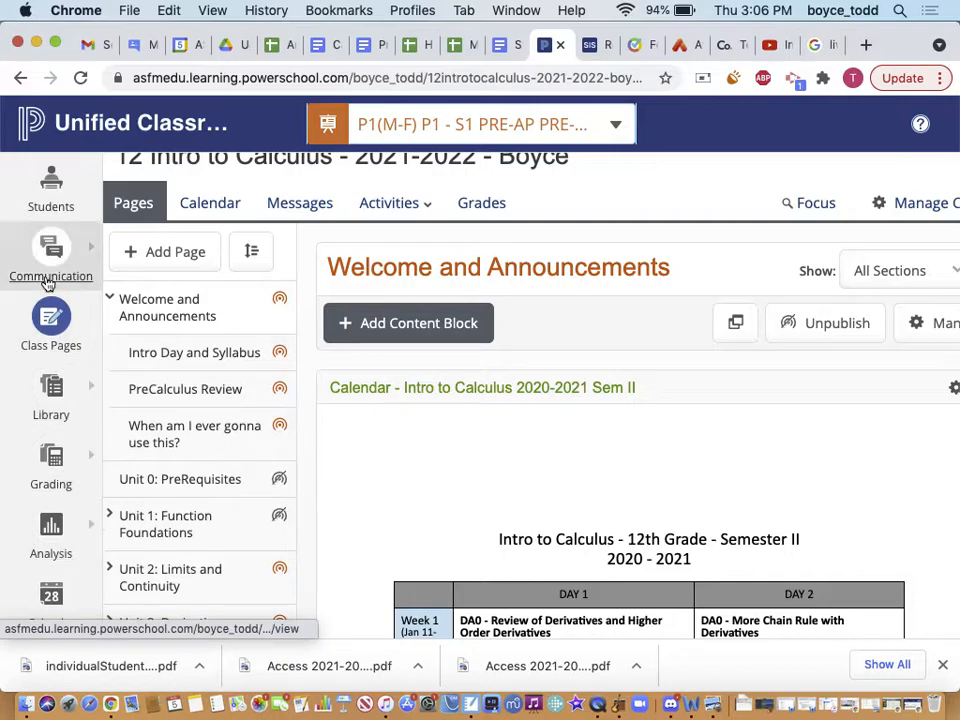
left_click(591, 46)
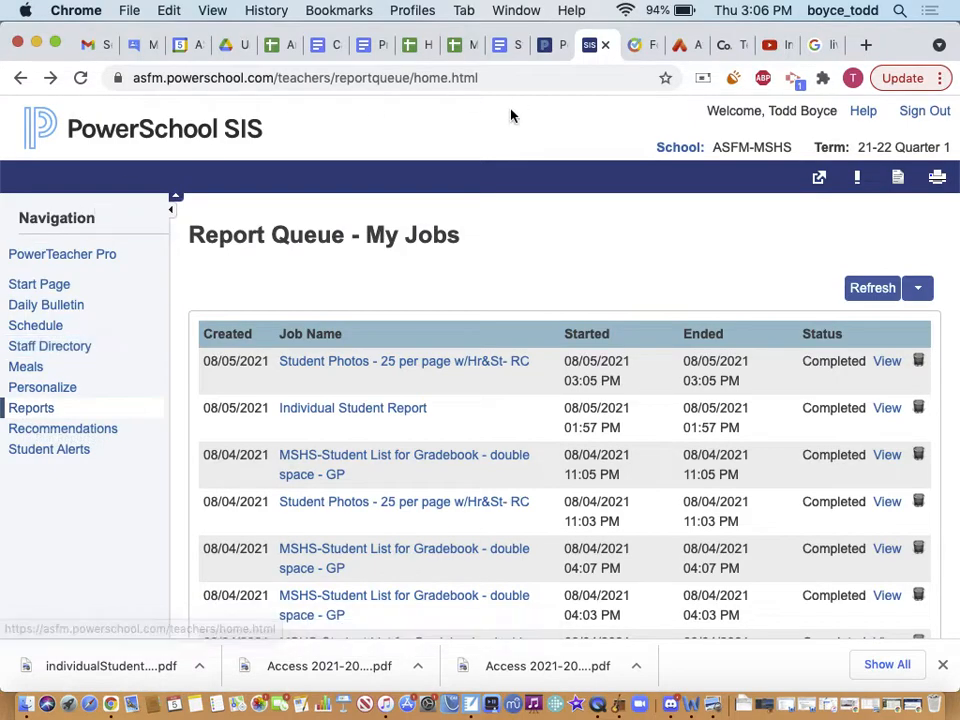
left_click(552, 43)
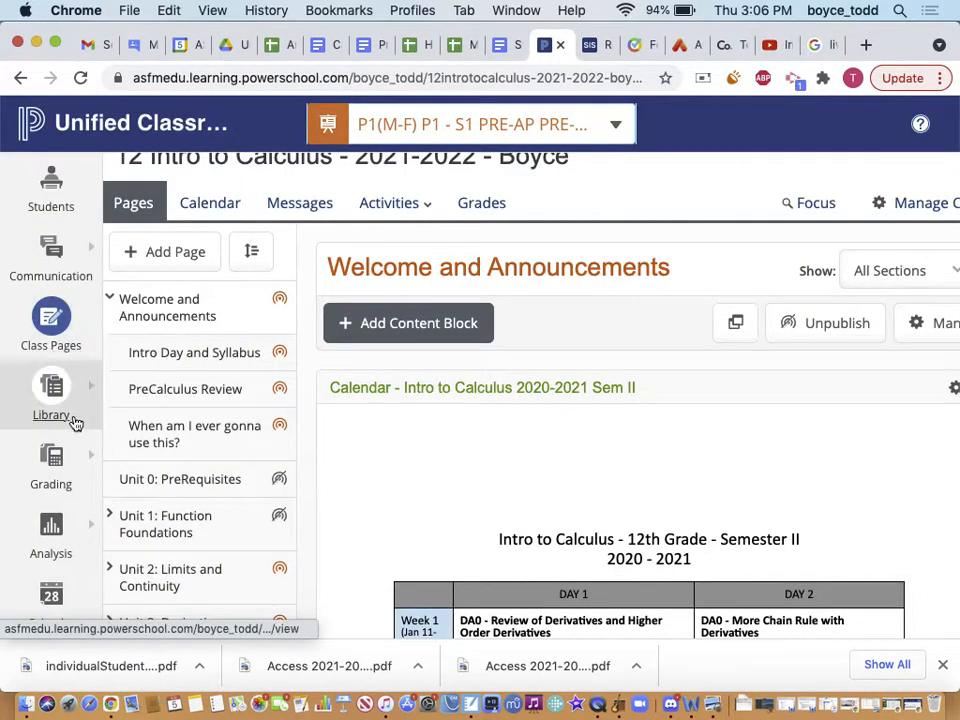
mouse_move(110, 460)
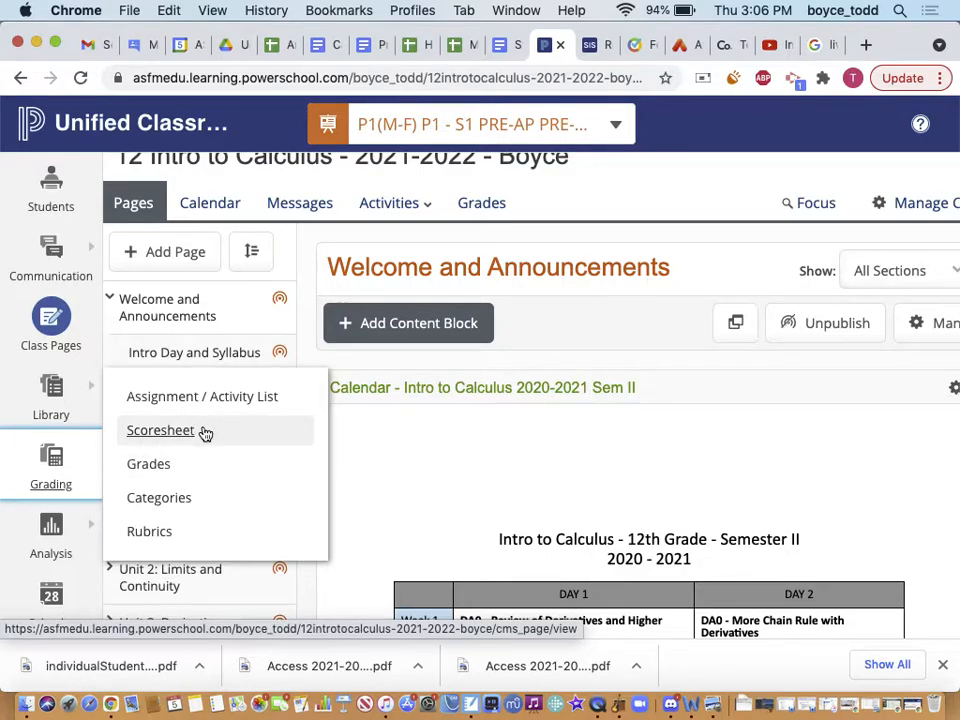
mouse_move(79, 536)
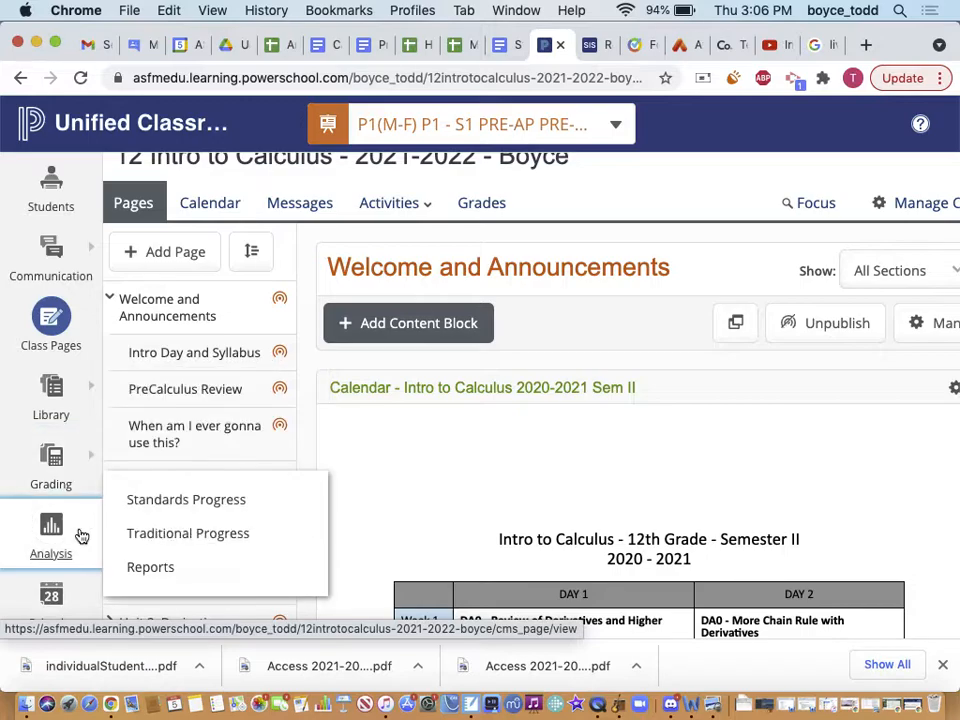
Open Standards Progress for P1 - S1 Pre-AP Pre-Calc 11 and scroll through its standards list
left_click(162, 508)
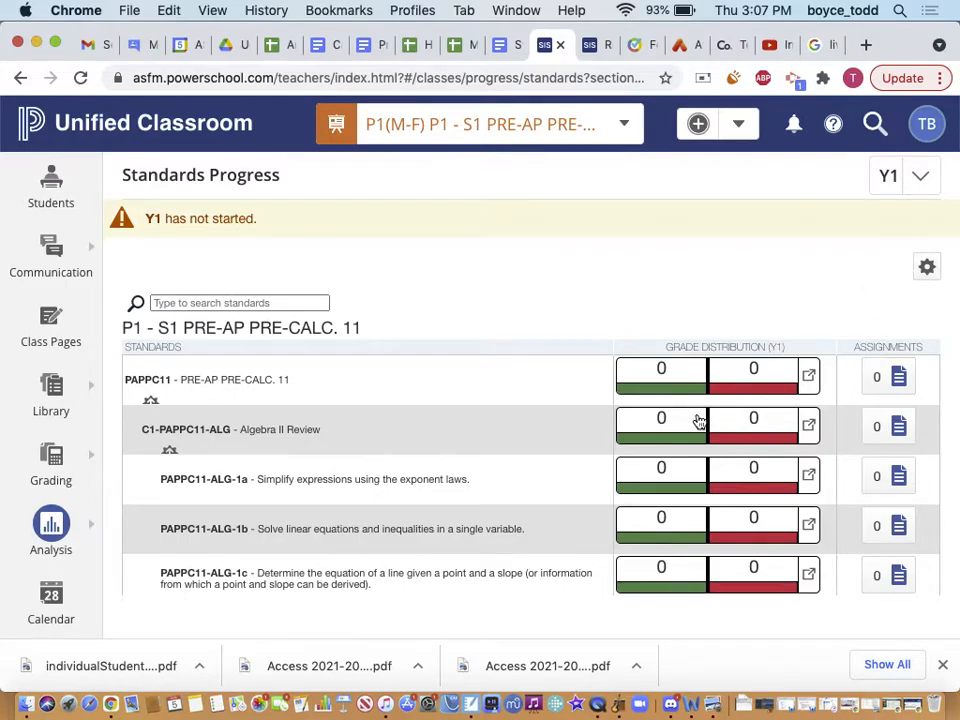
scroll(705, 598, "down", 1)
scroll(705, 598, "down", 10)
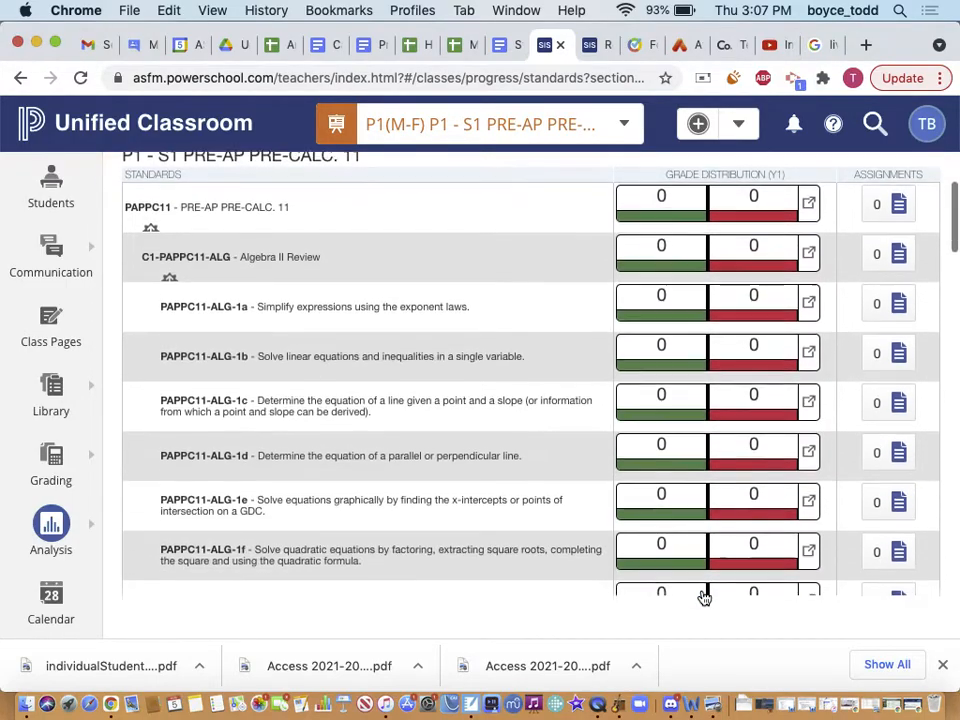
scroll(705, 598, "up", 15)
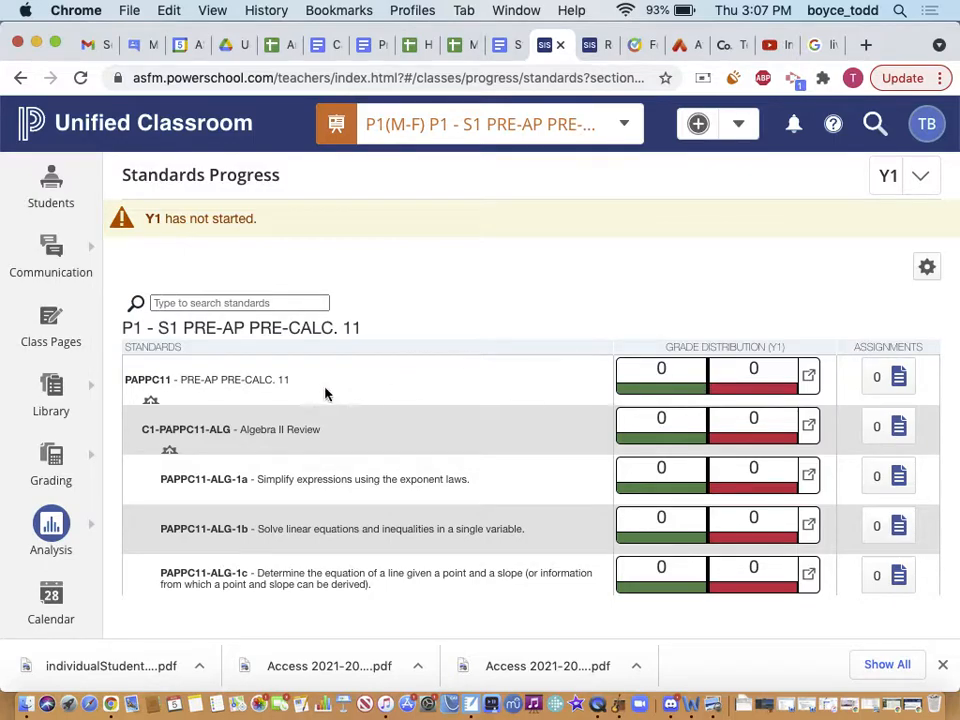
mouse_move(90, 531)
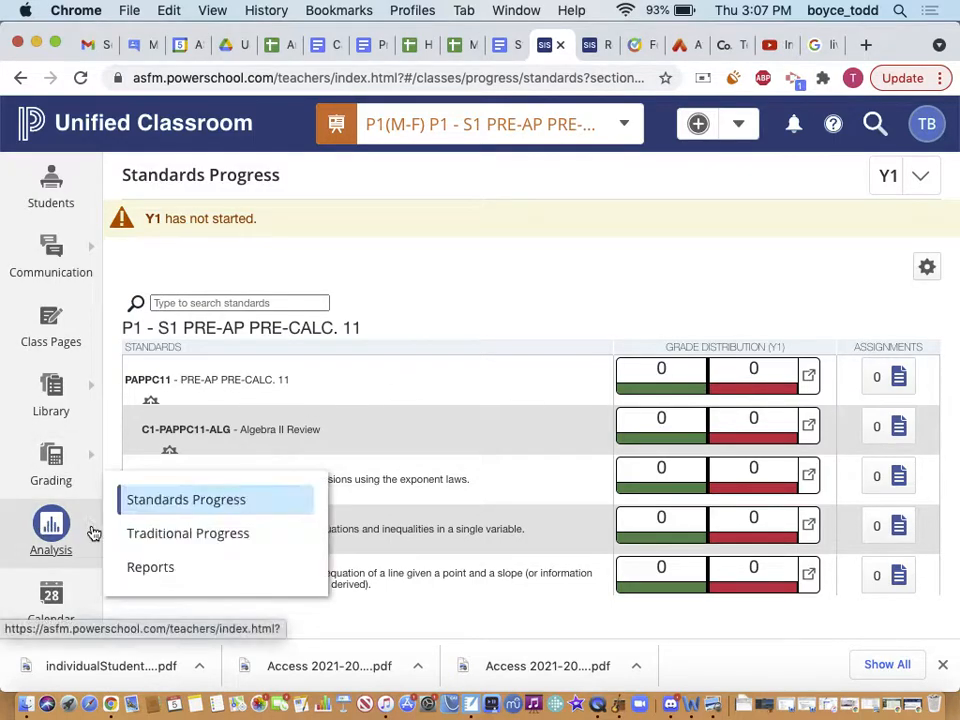
left_click(186, 499)
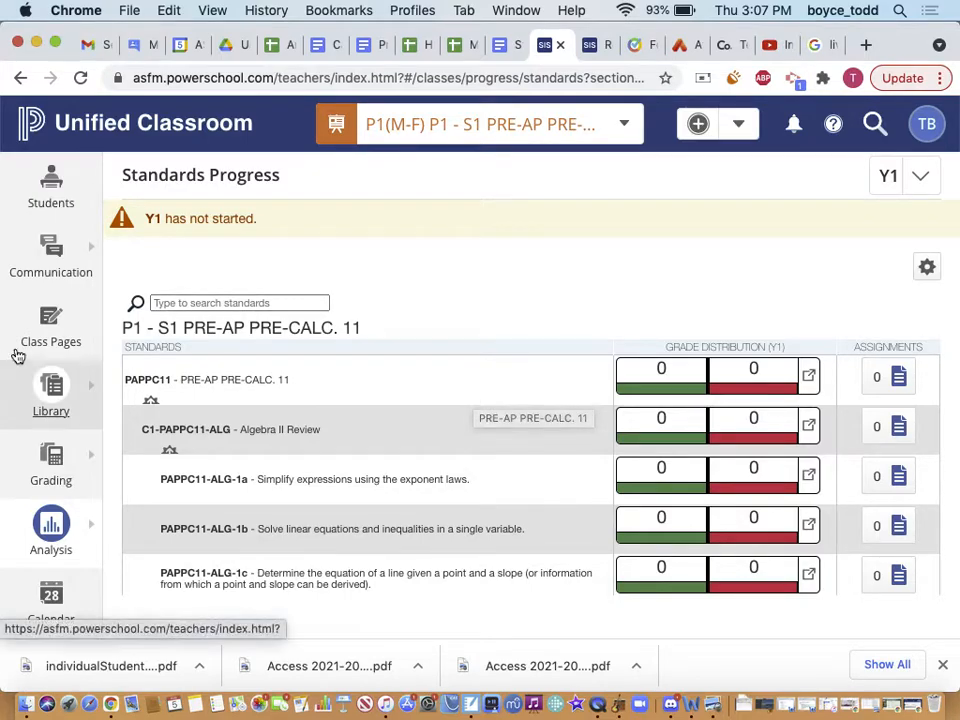
scroll(22, 500, "down", 1)
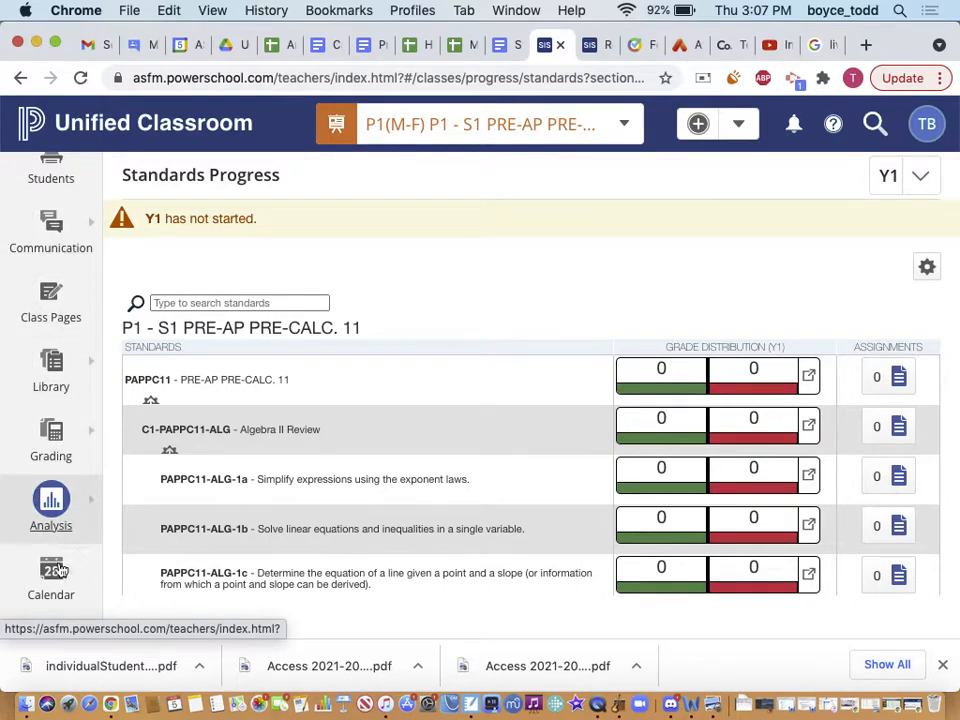
In the SIS tab, bring up the available class reports for the P5 Pre-AP Pre-Calc 11 class
left_click(600, 44)
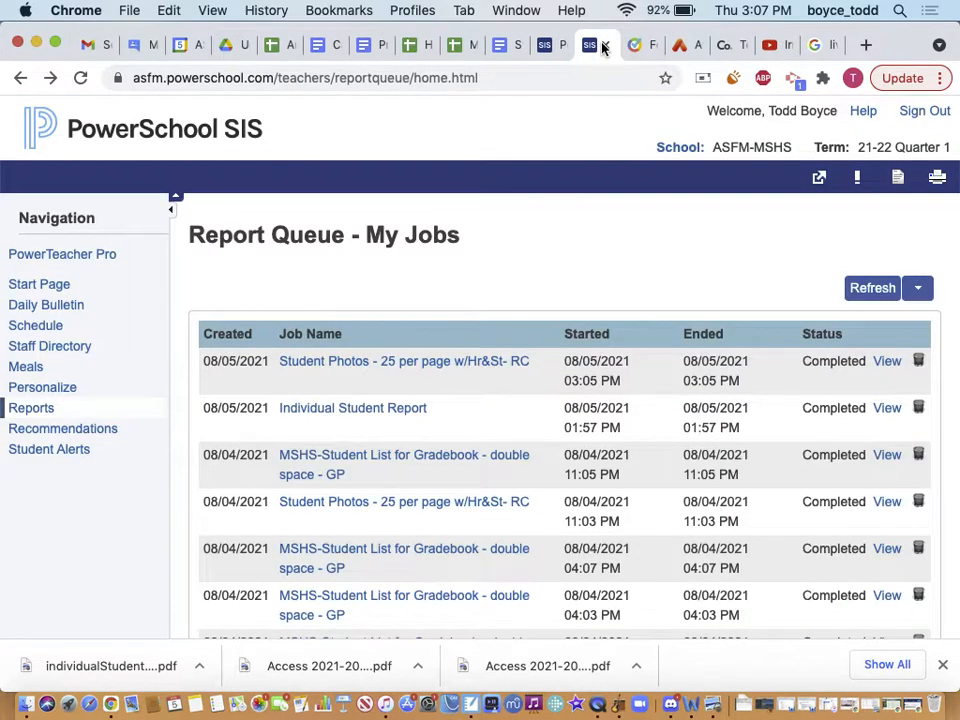
left_click(60, 289)
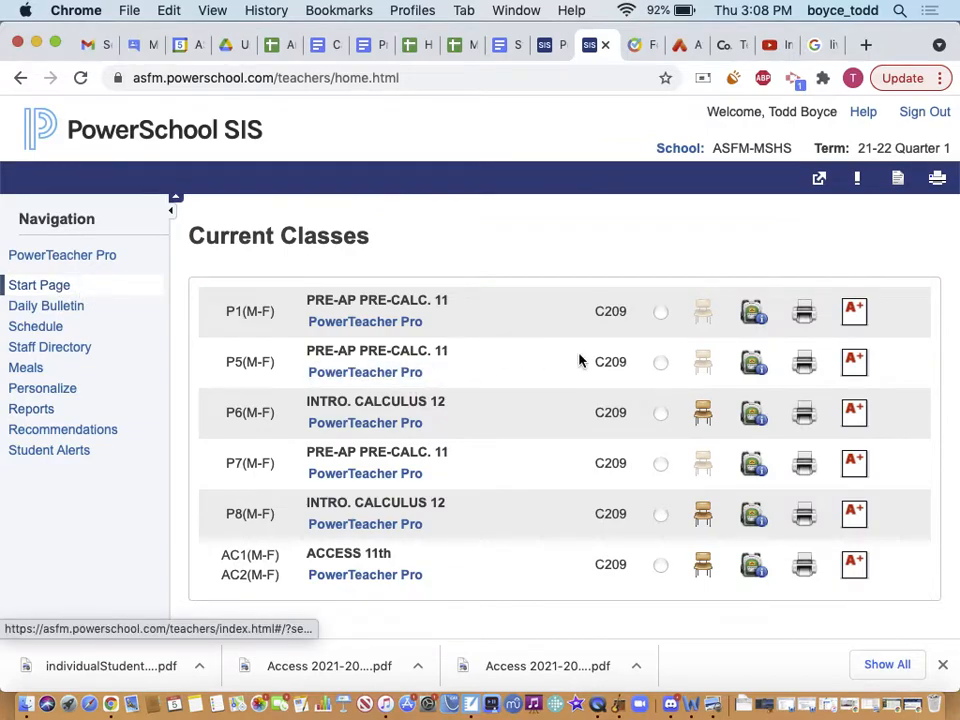
left_click(813, 367)
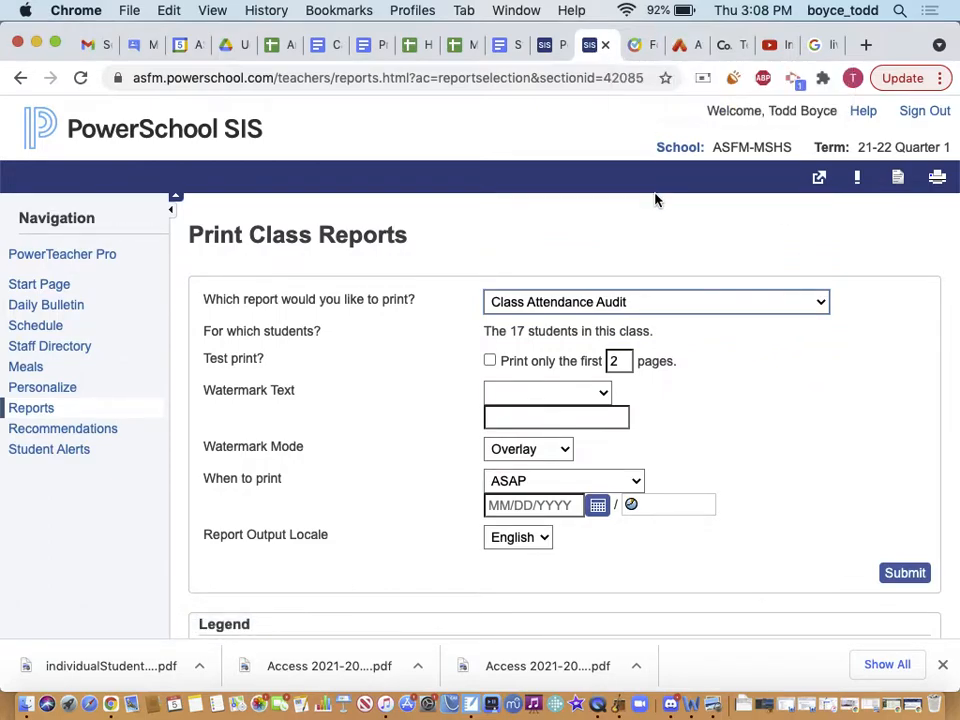
left_click(575, 301)
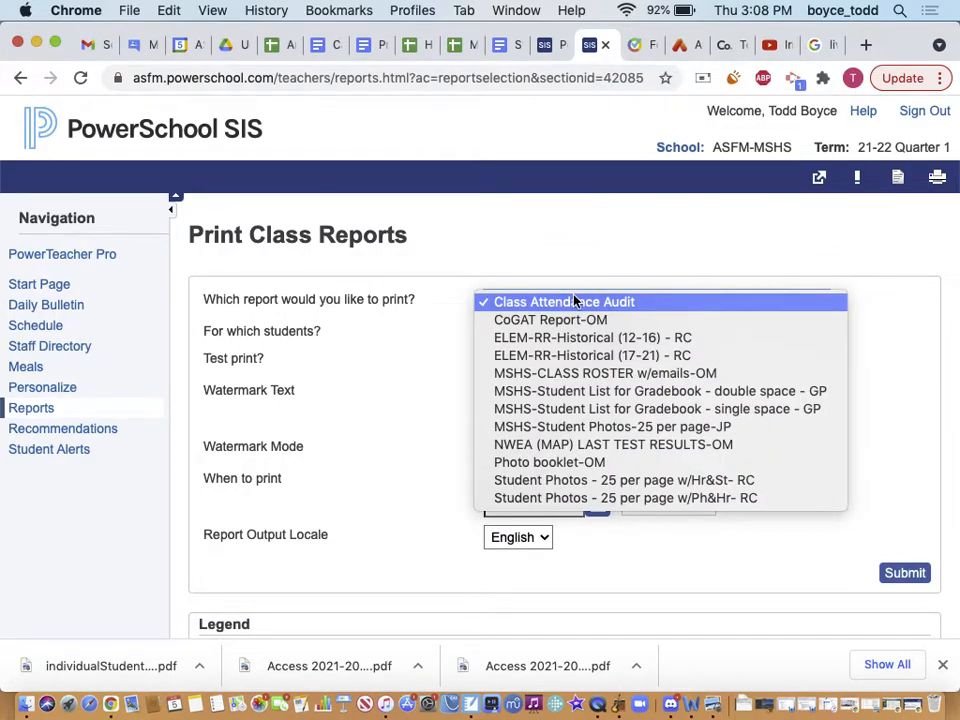
Submit MSHS-Student List for Gradebook - double space - GP, refresh until Completed, and open it
left_click(605, 392)
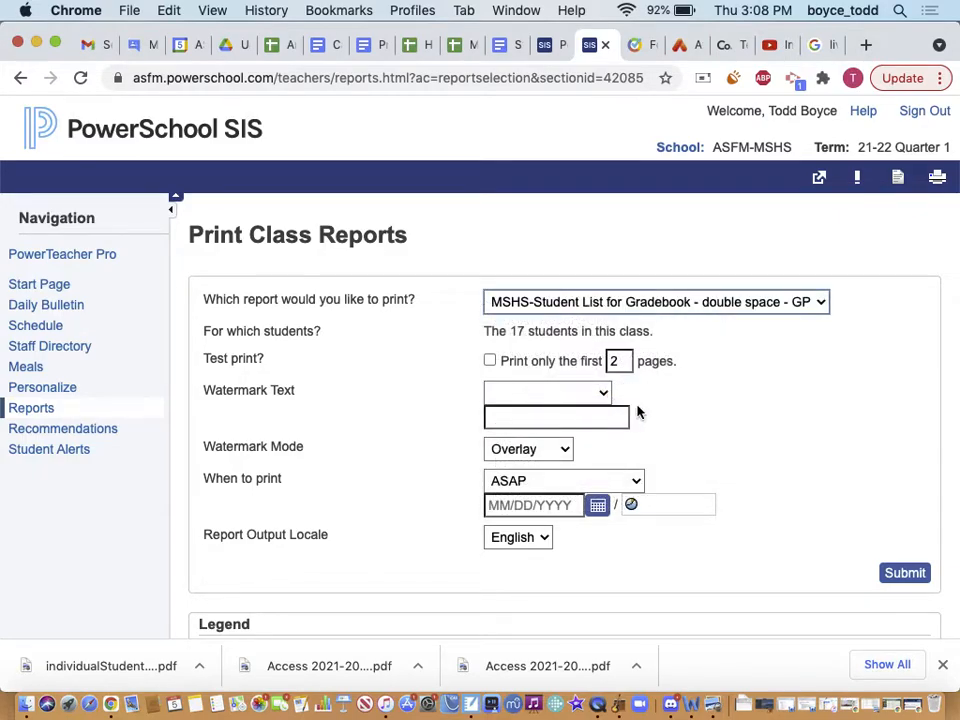
left_click(905, 576)
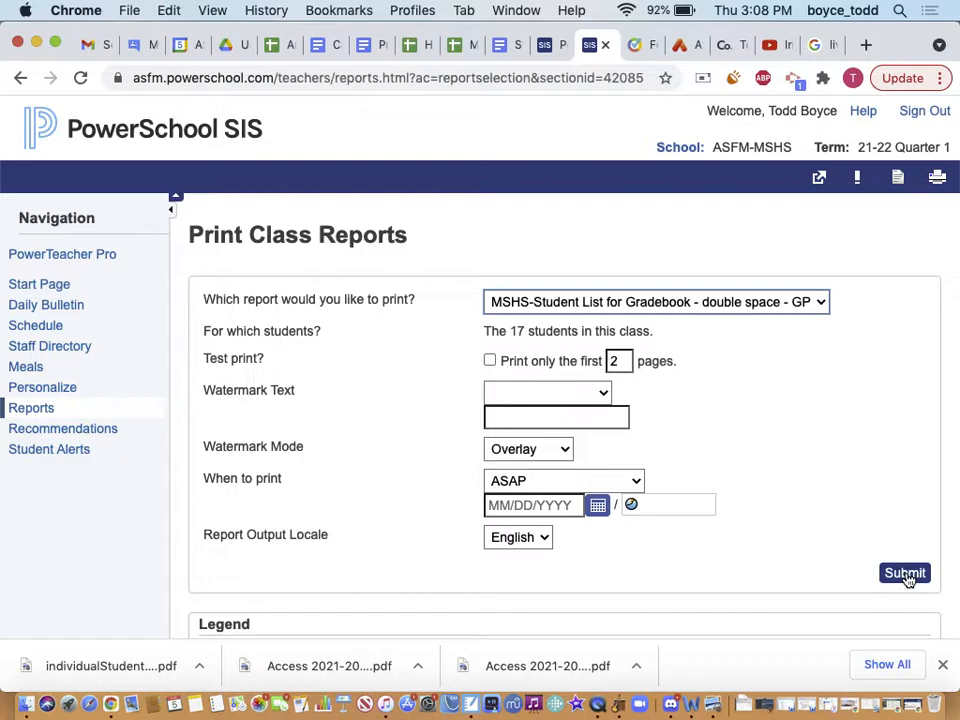
left_click(906, 575)
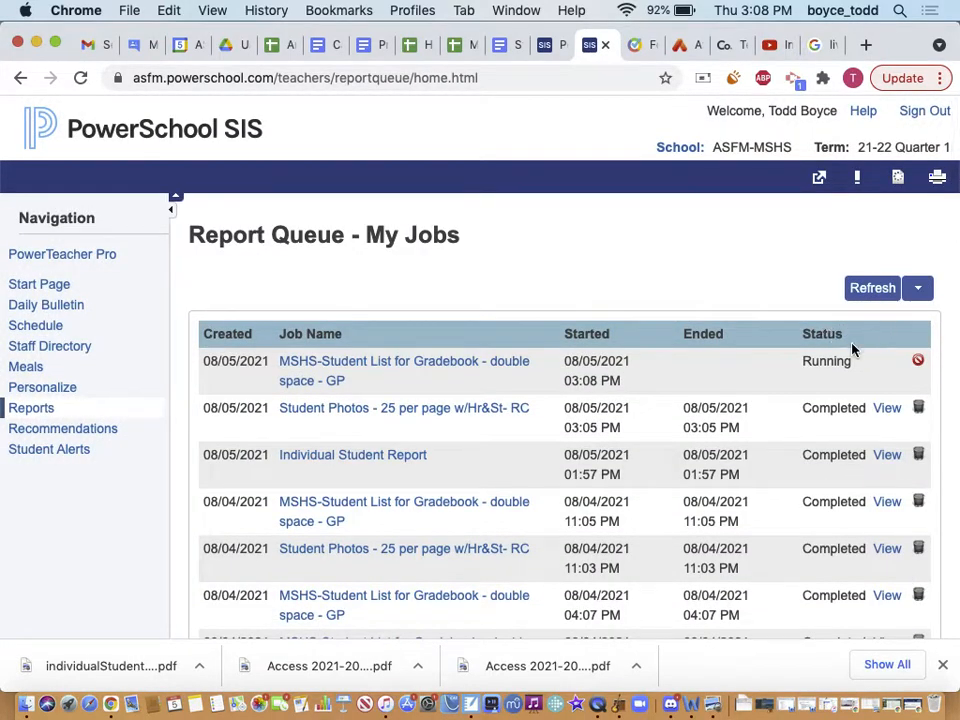
left_click(873, 290)
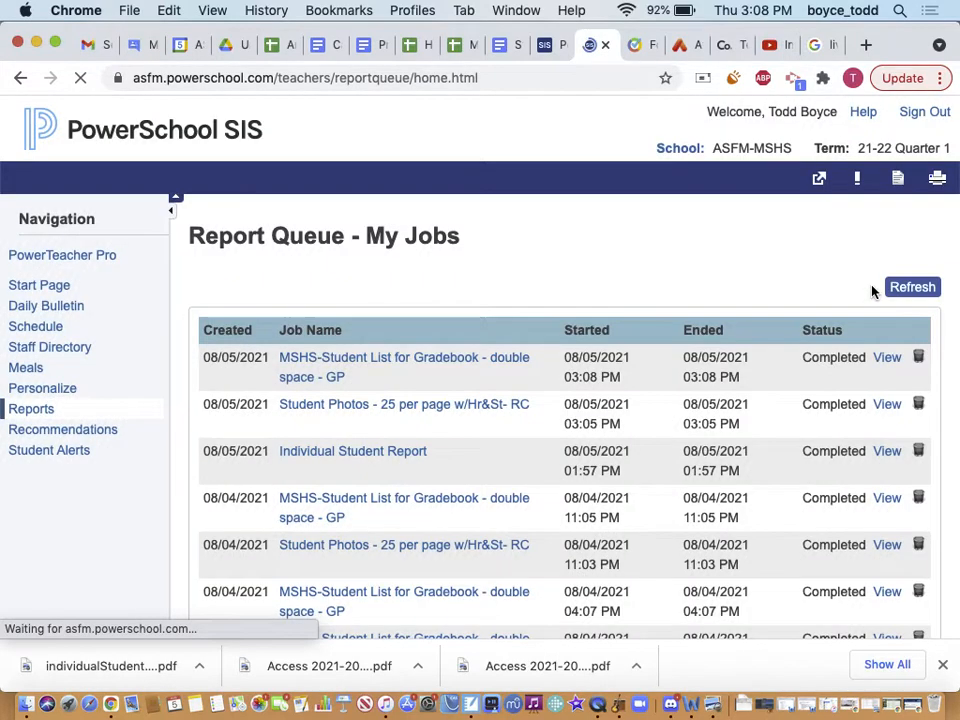
left_click(890, 364)
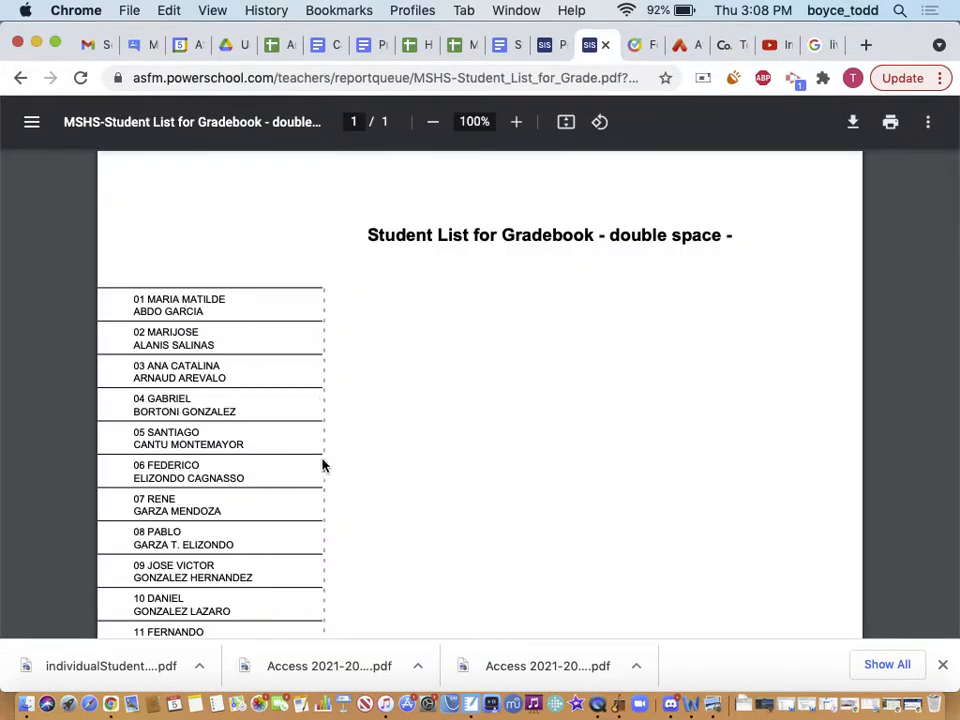
Scroll through the one-page PDF listing the 17 numbered students
scroll(322, 465, "down", 7)
scroll(322, 465, "down", 1)
scroll(322, 465, "up", 1)
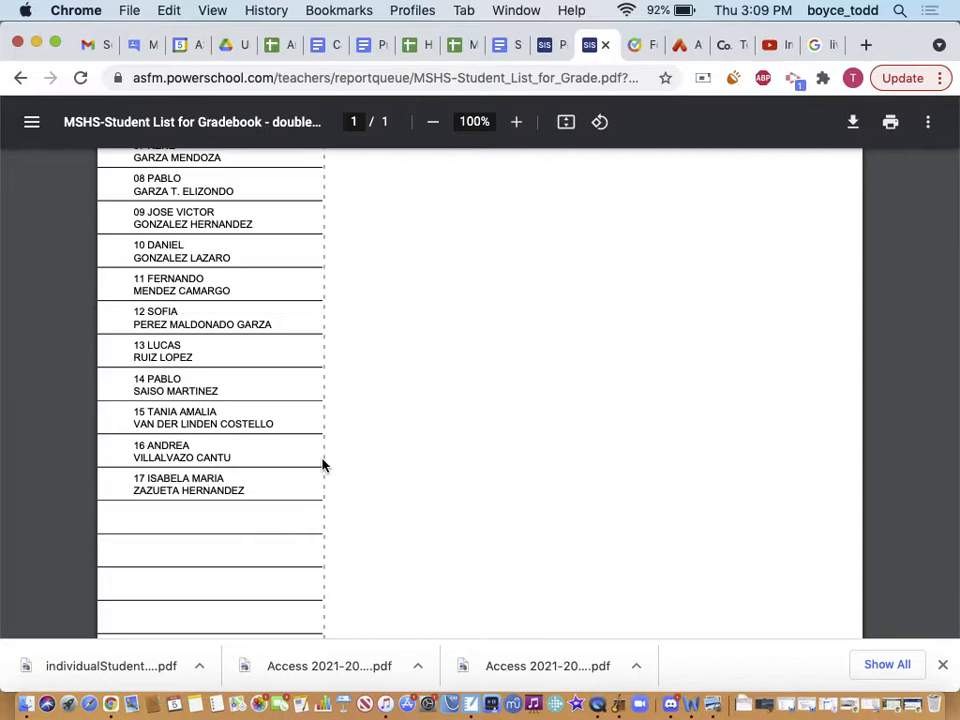
scroll(287, 390, "up", 3)
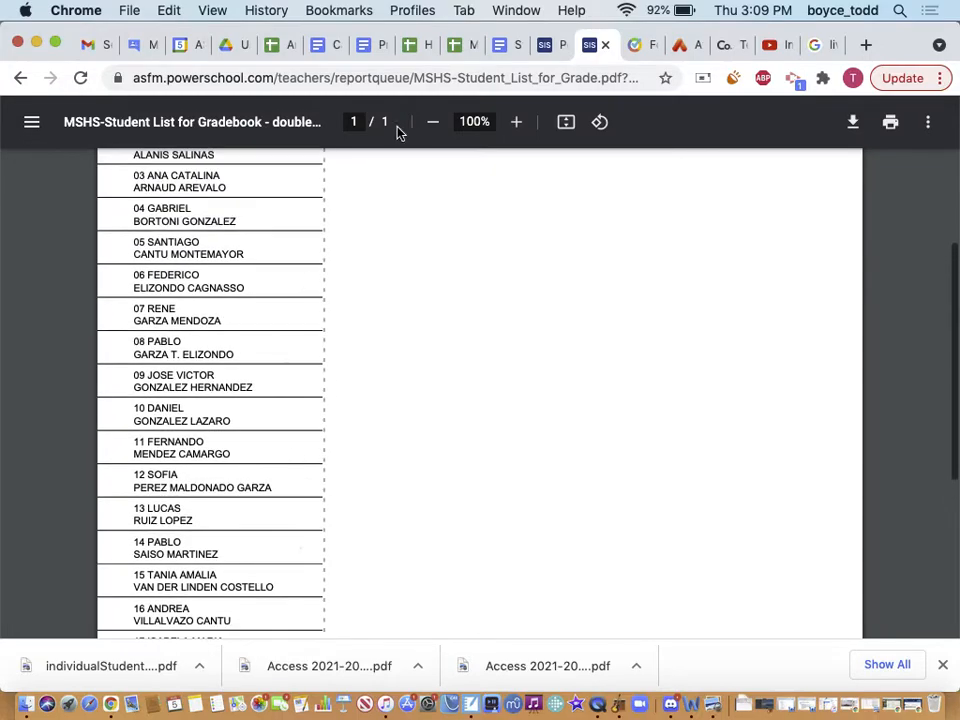
scroll(394, 242, "up", 3)
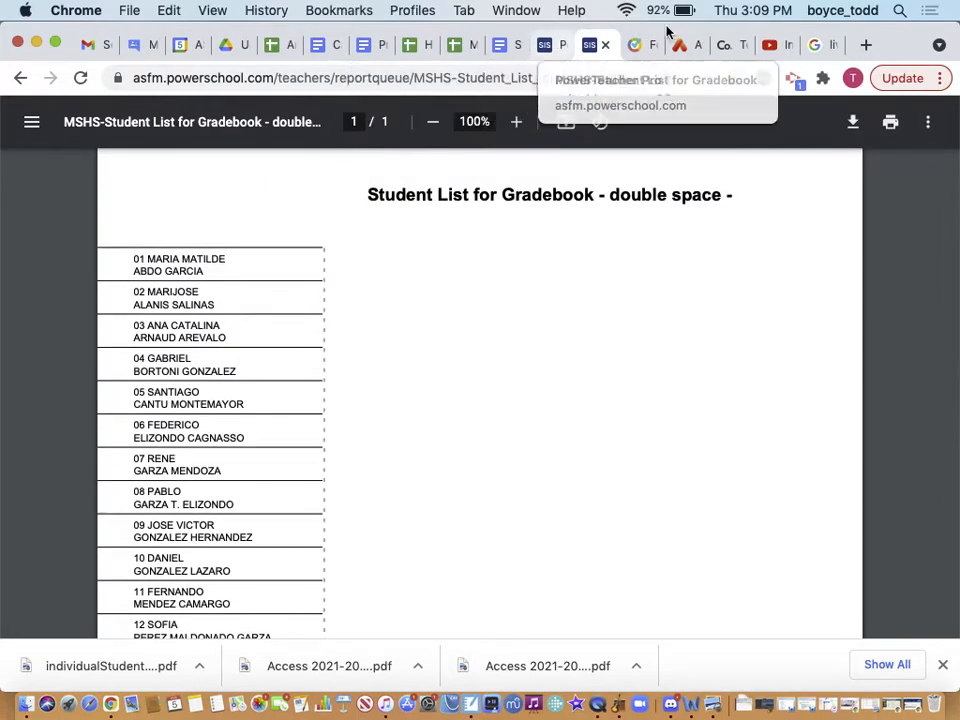
Close the student list PDF and open Pre-AP Pre-Calc's Class Pages, scrolling the page list and calendar
left_click(605, 46)
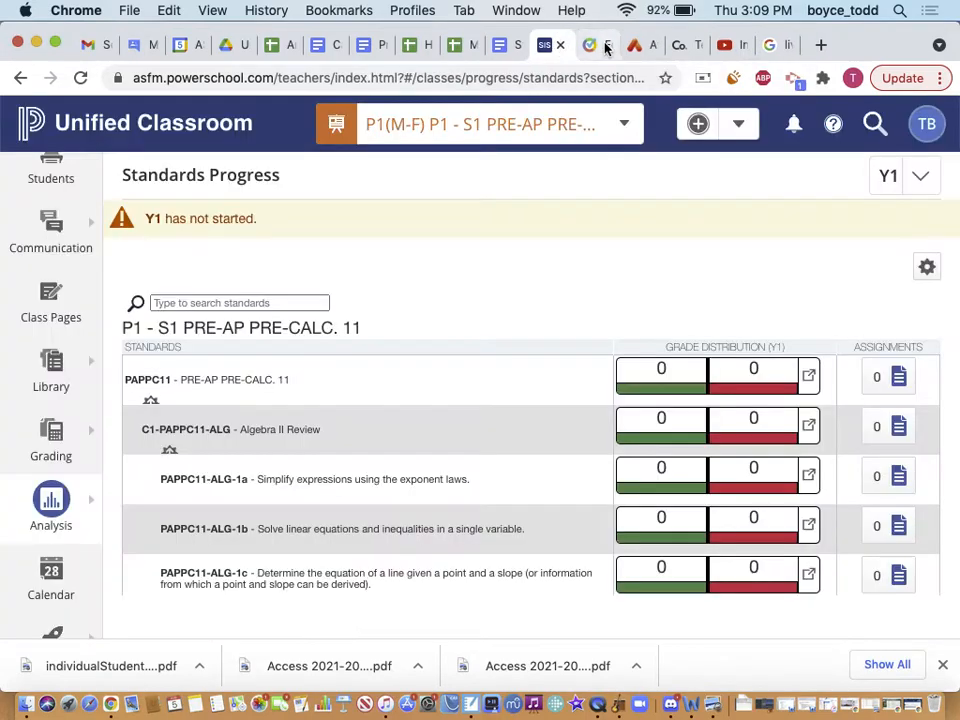
scroll(66, 484, "up", 1)
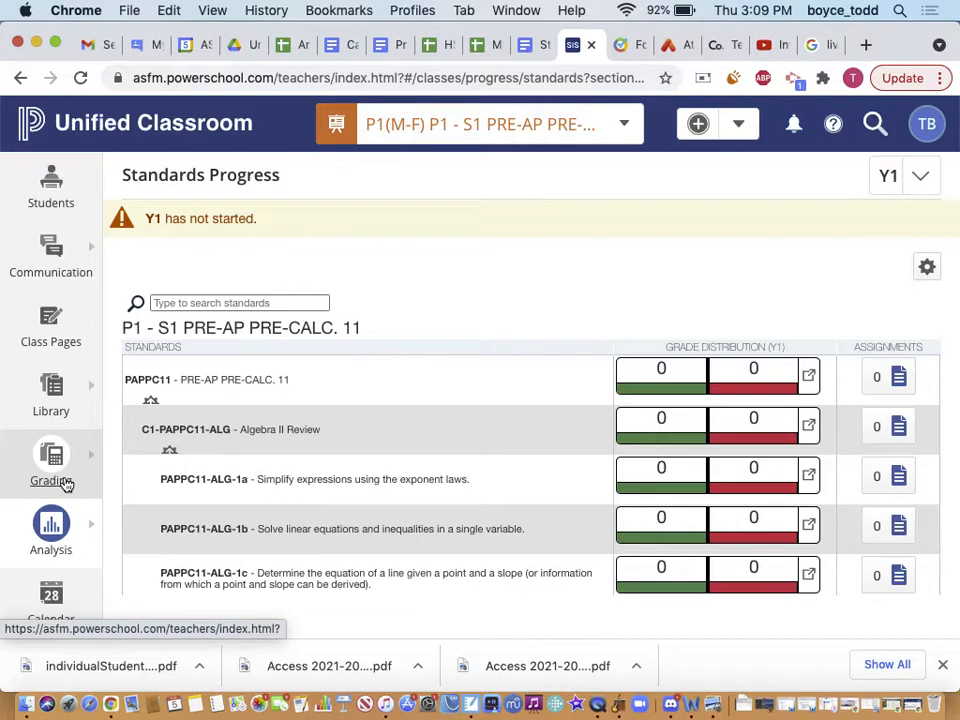
left_click(36, 316)
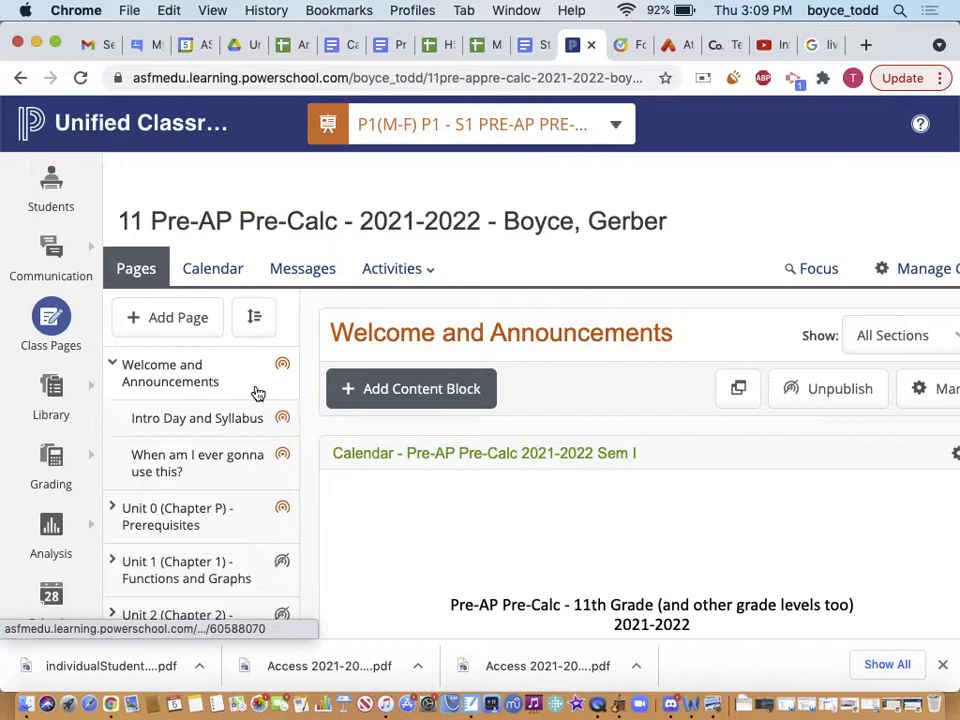
scroll(236, 460, "down", 3)
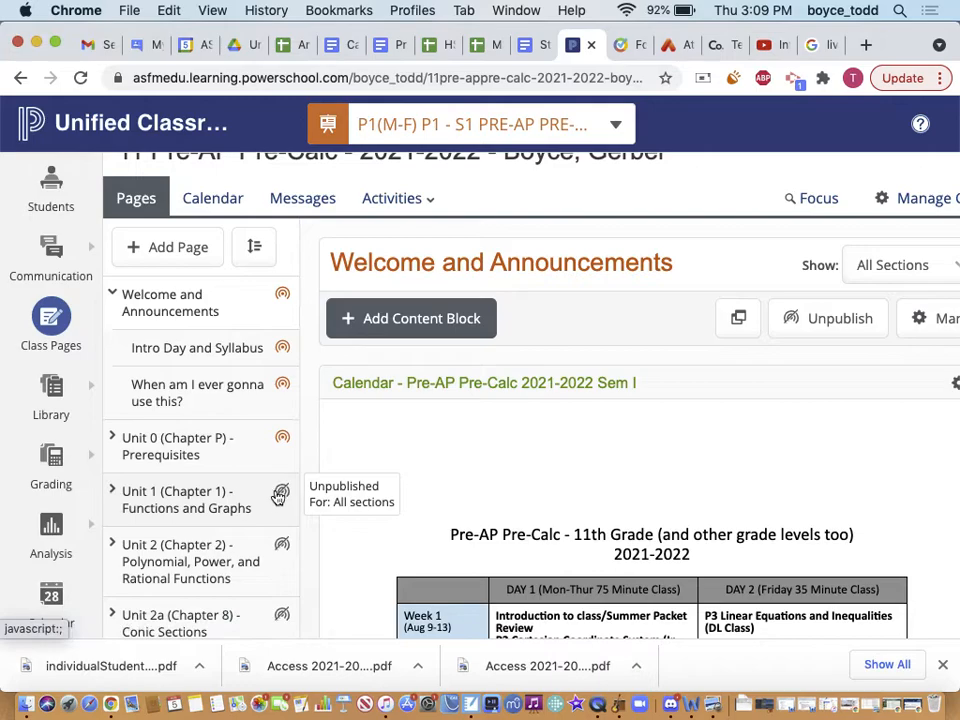
scroll(276, 492, "down", 2)
scroll(274, 527, "down", 2)
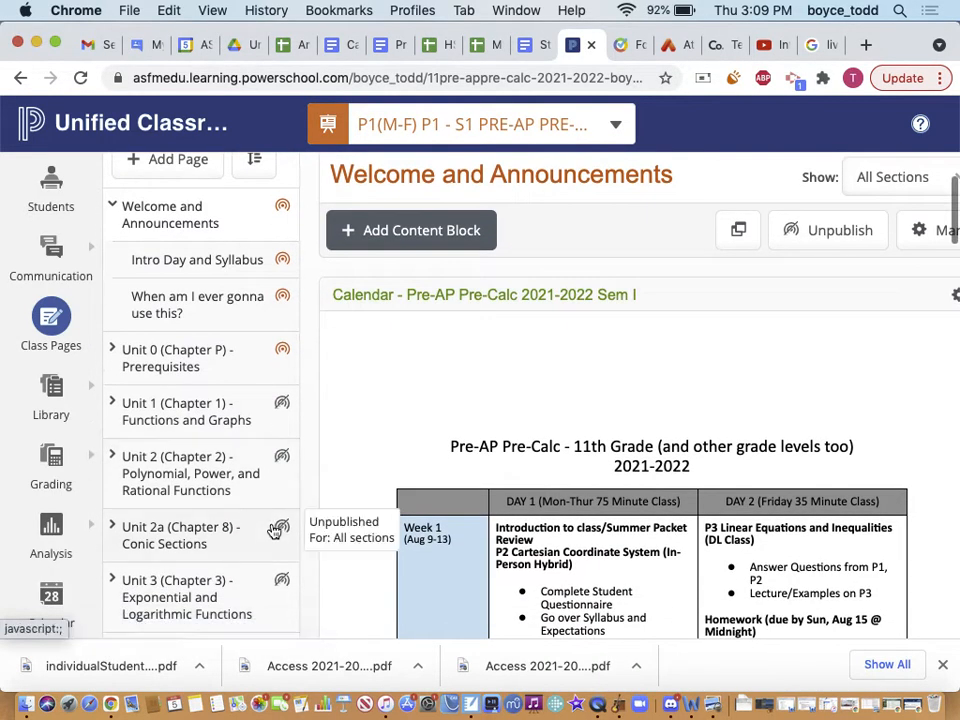
scroll(279, 574, "down", 3)
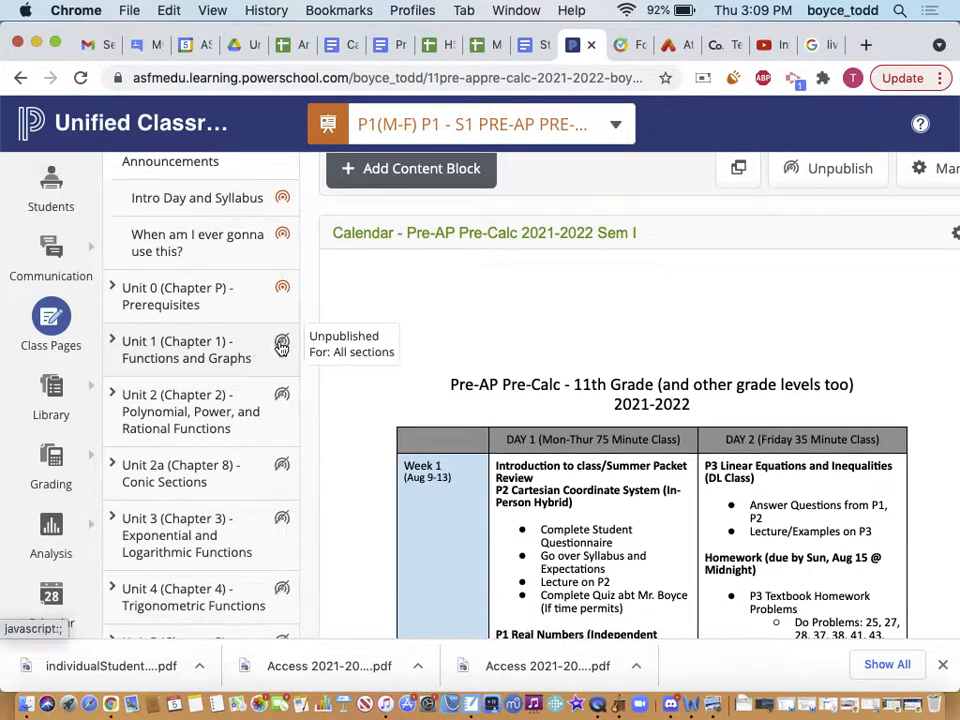
scroll(281, 345, "up", 3)
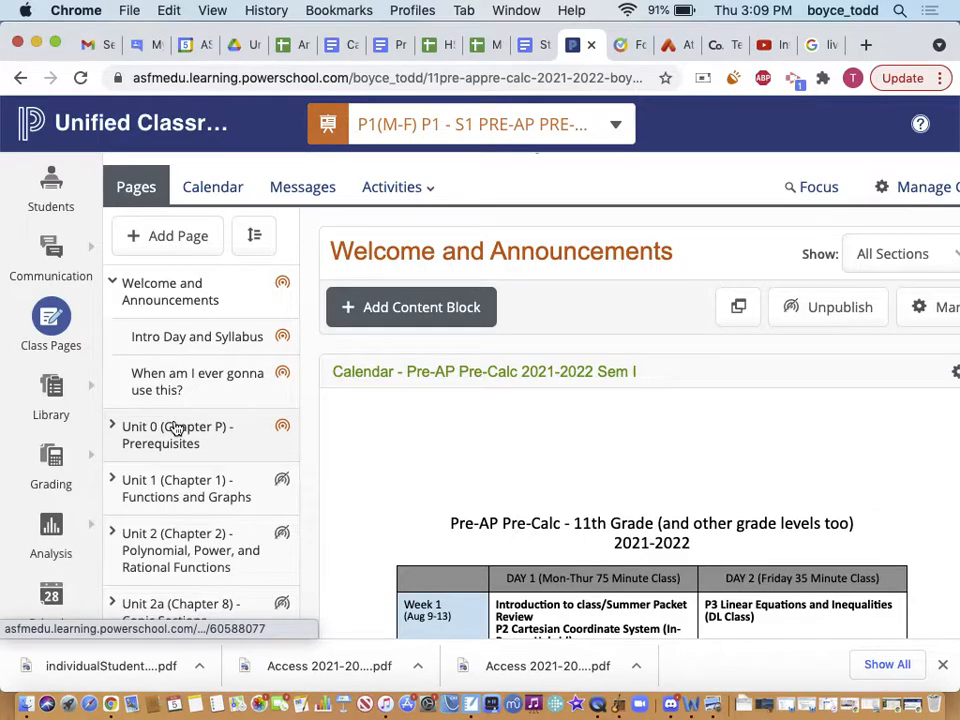
Create 'Demo Page' under Welcome and Announcements, save it, and open it
left_click(124, 245)
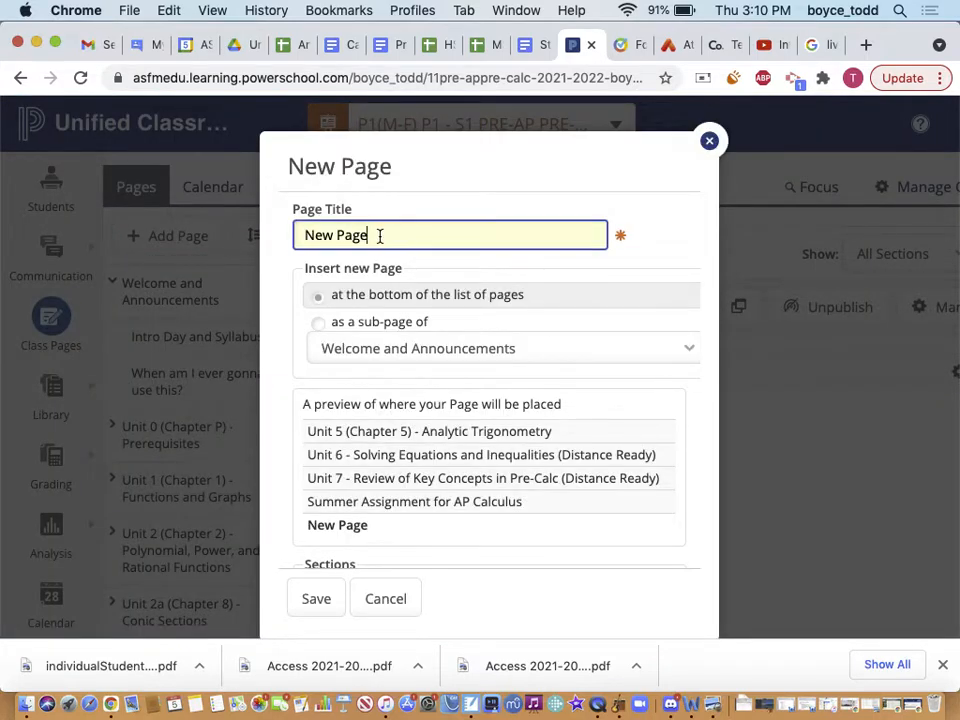
left_click_drag(379, 236, 313, 234)
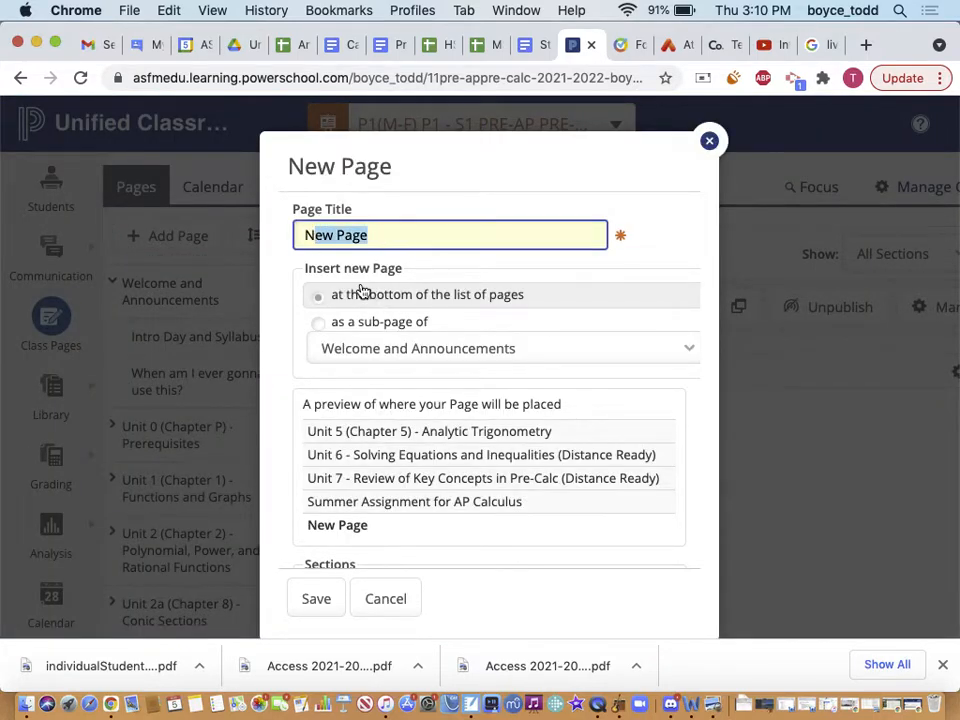
left_click(328, 327)
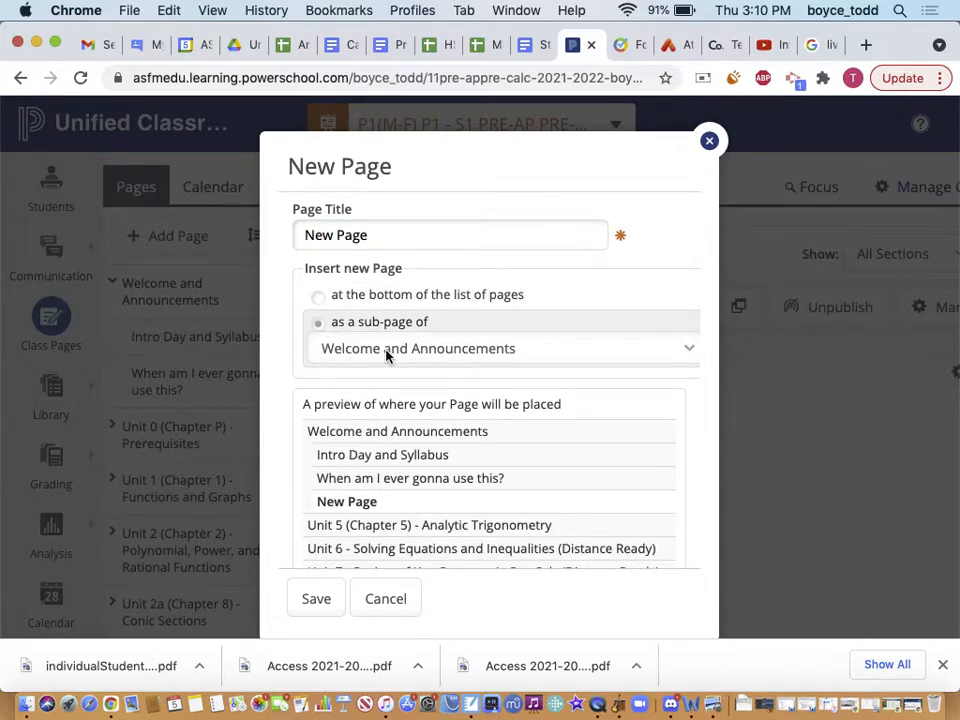
left_click_drag(378, 232, 293, 226)
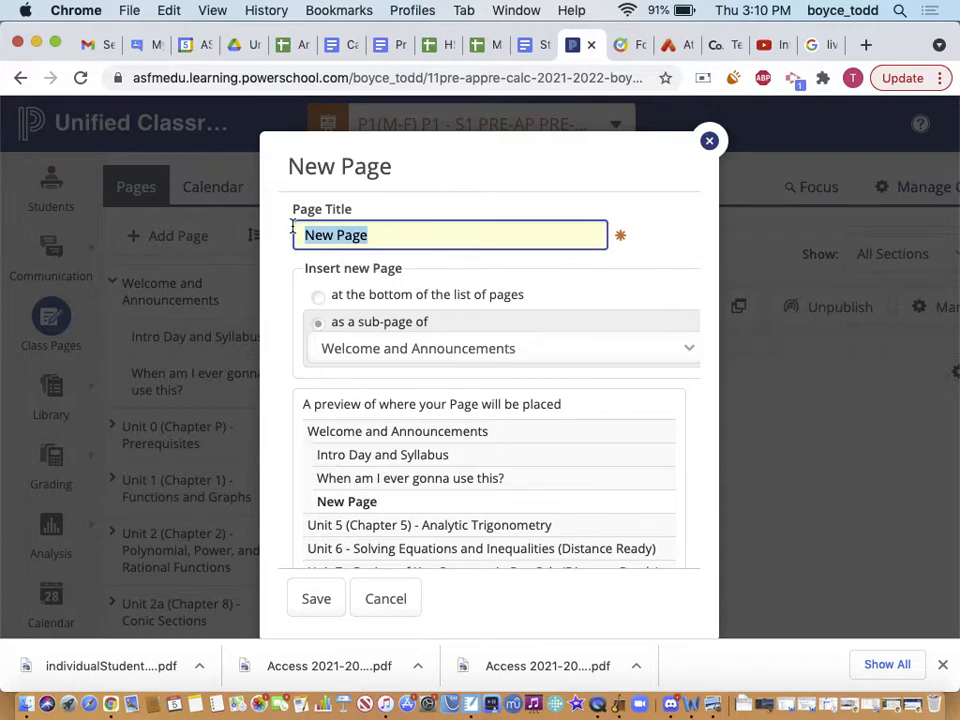
type("Demo Pag")
scroll(343, 426, "down", 2)
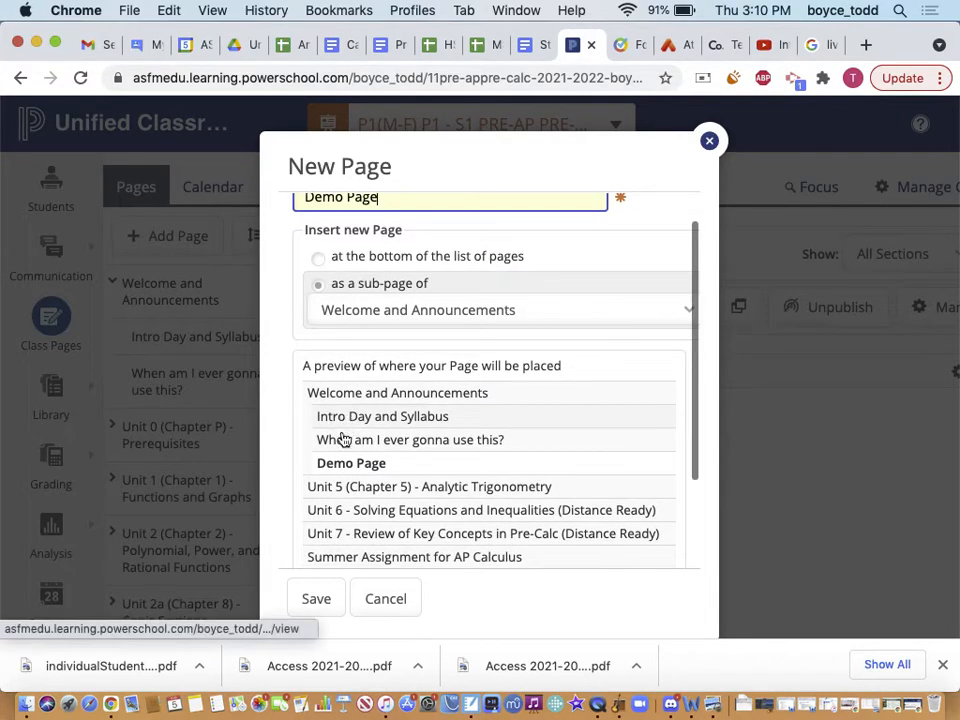
left_click(314, 598)
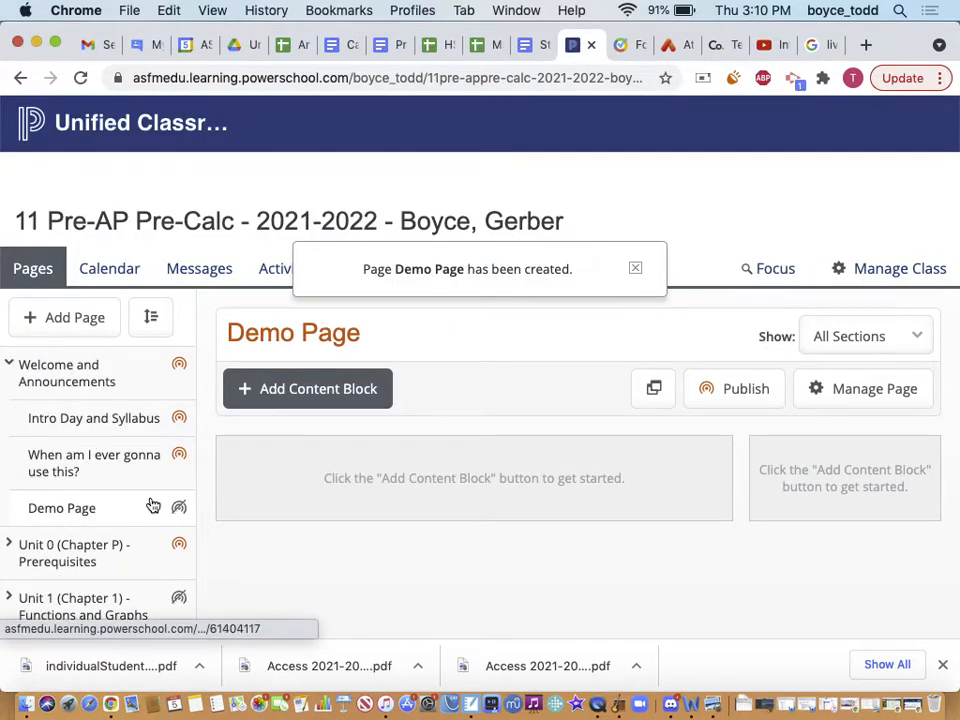
mouse_move(89, 515)
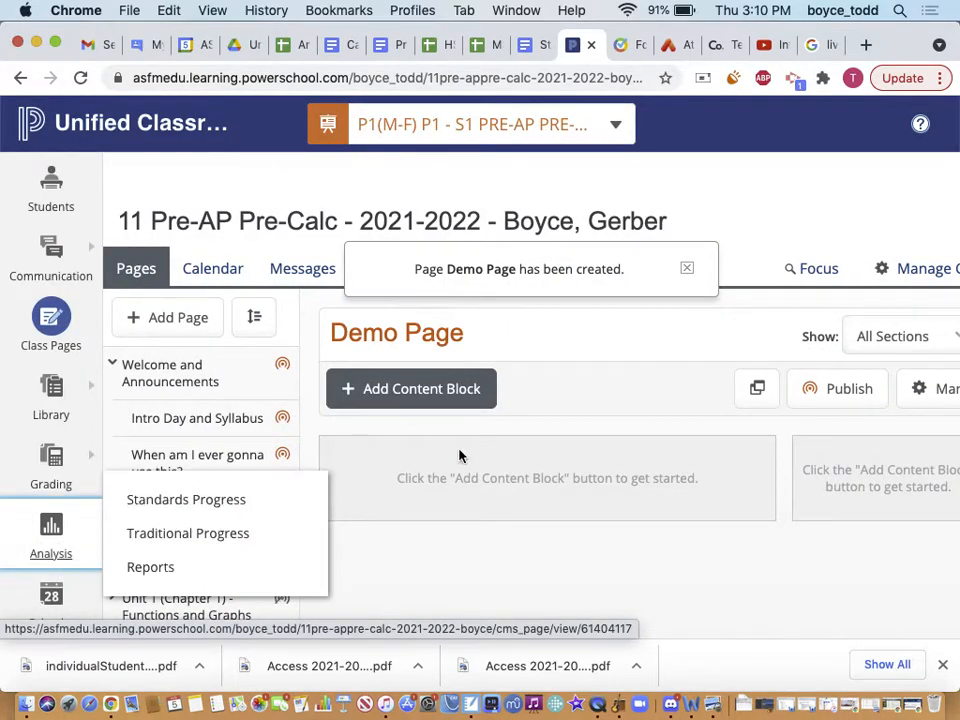
left_click(219, 519)
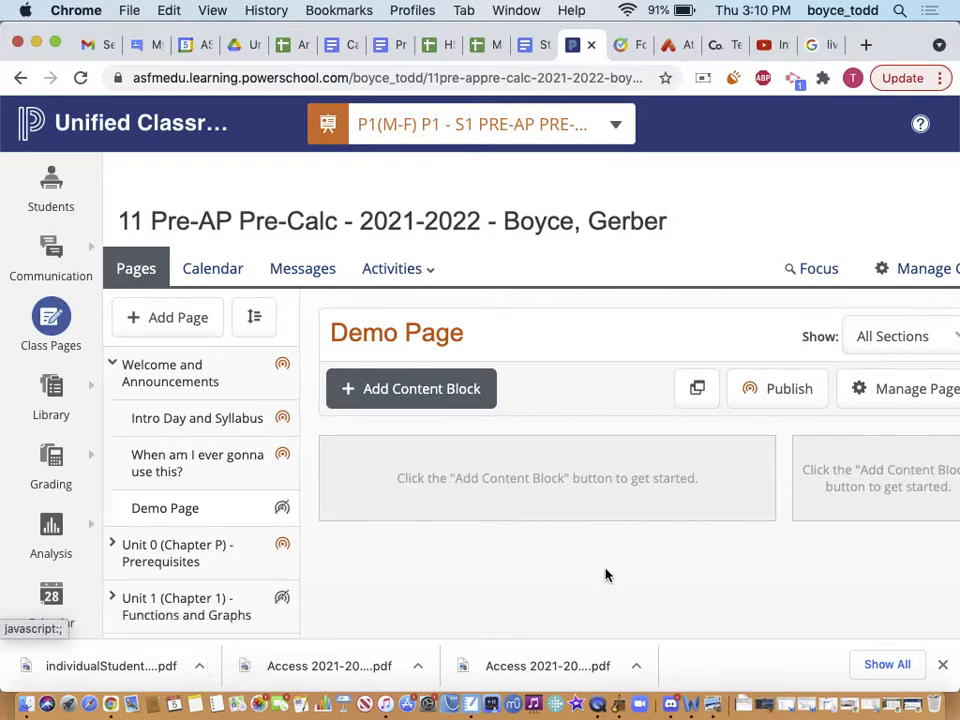
Look at Demo Page's Page Layout options, cancel unchanged, and return to Welcome and Announcements
left_click(915, 388)
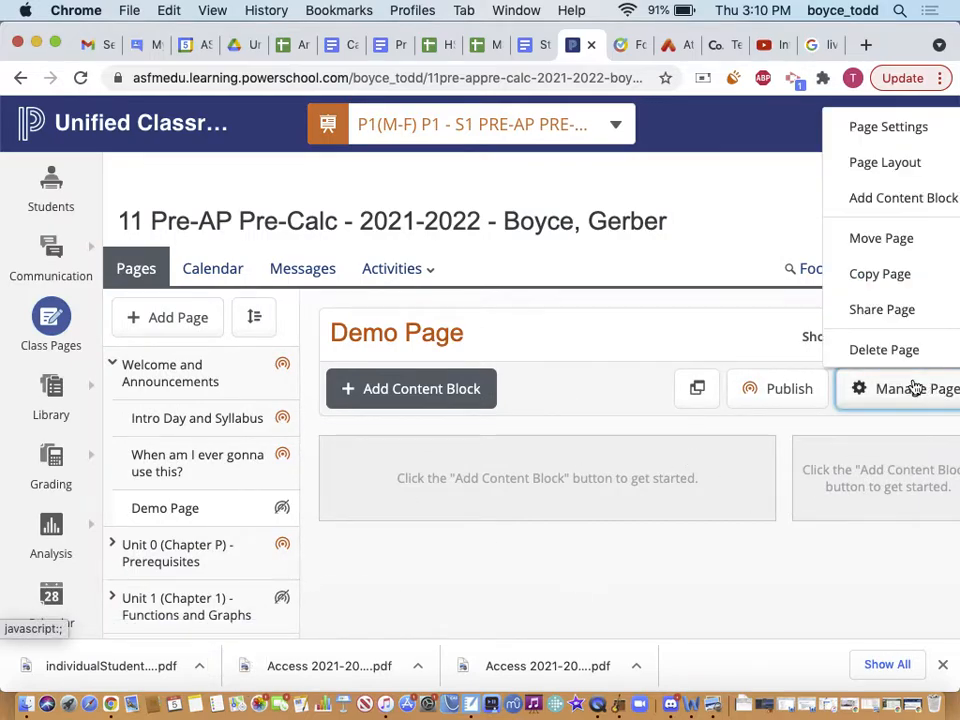
left_click(915, 163)
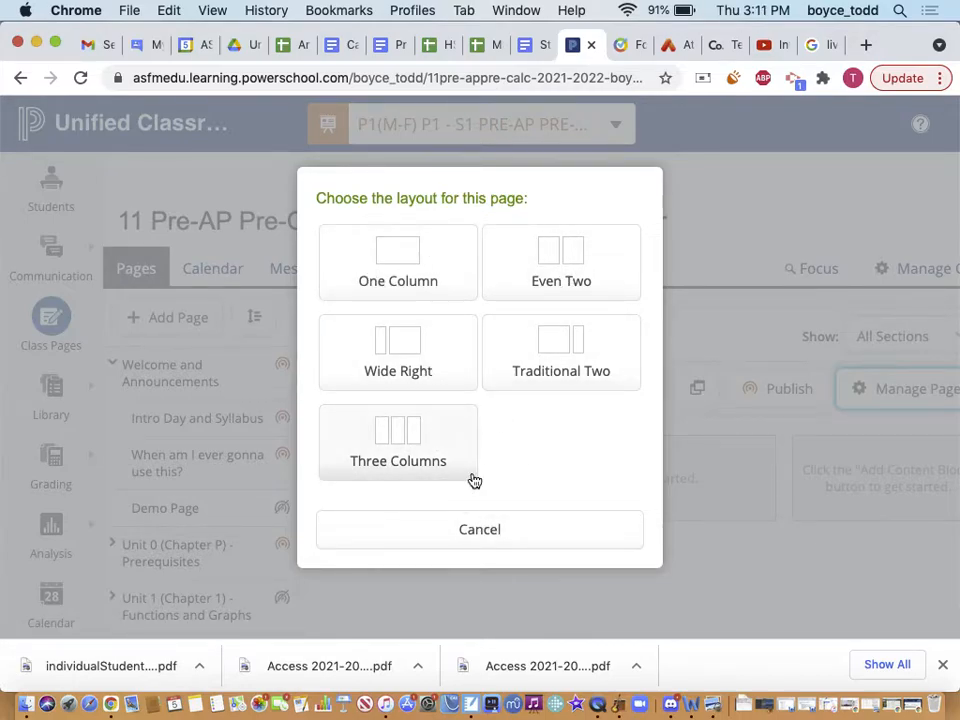
left_click(484, 540)
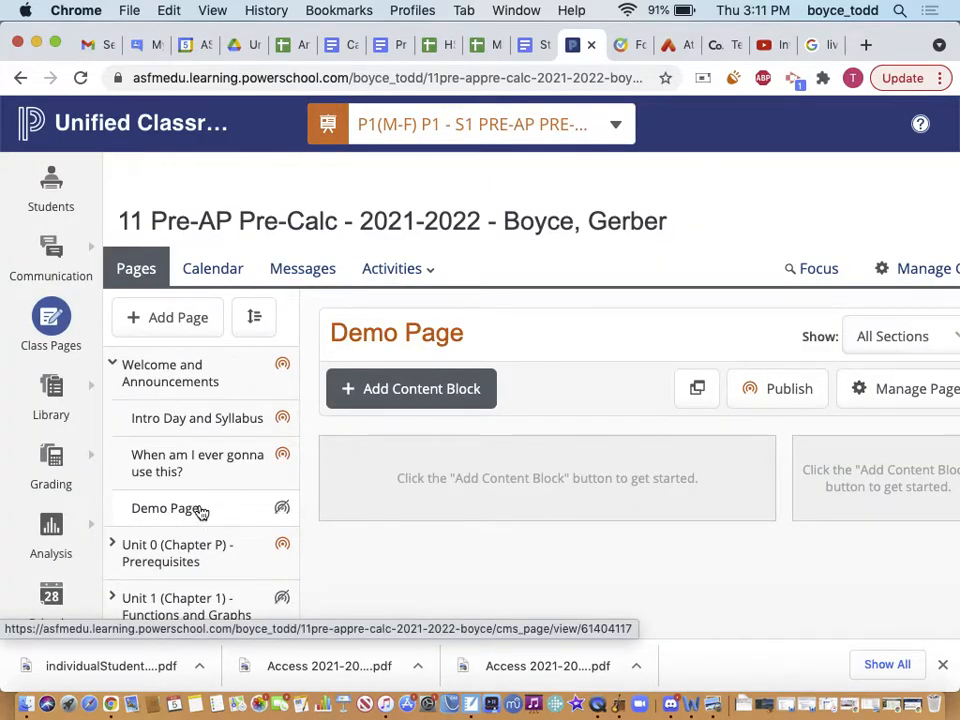
left_click(152, 374)
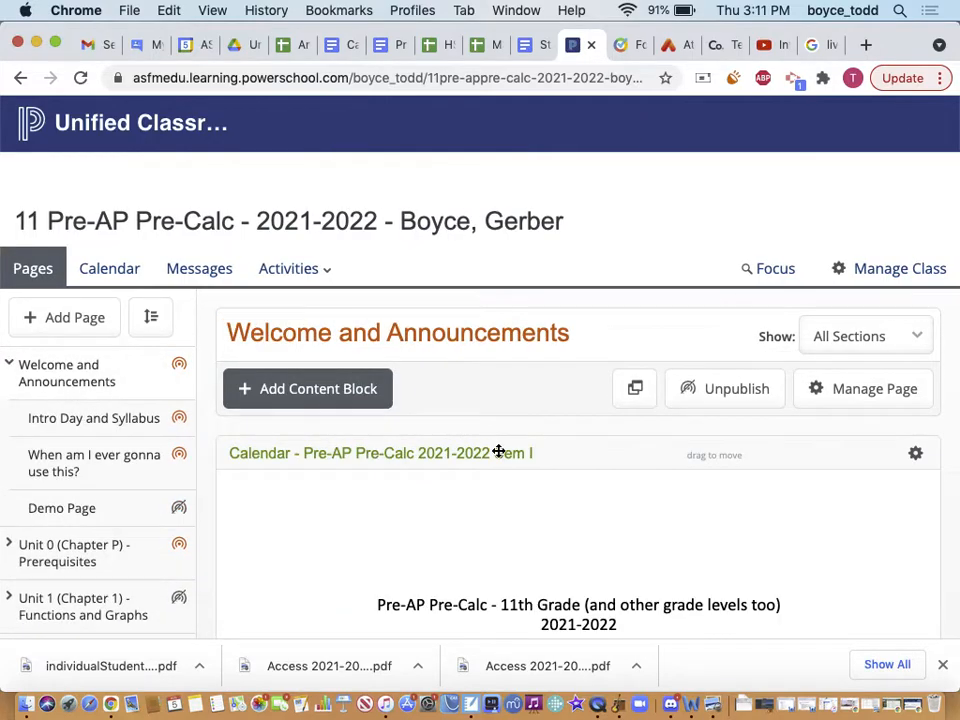
scroll(498, 452, "down", 3)
scroll(498, 452, "down", 3)
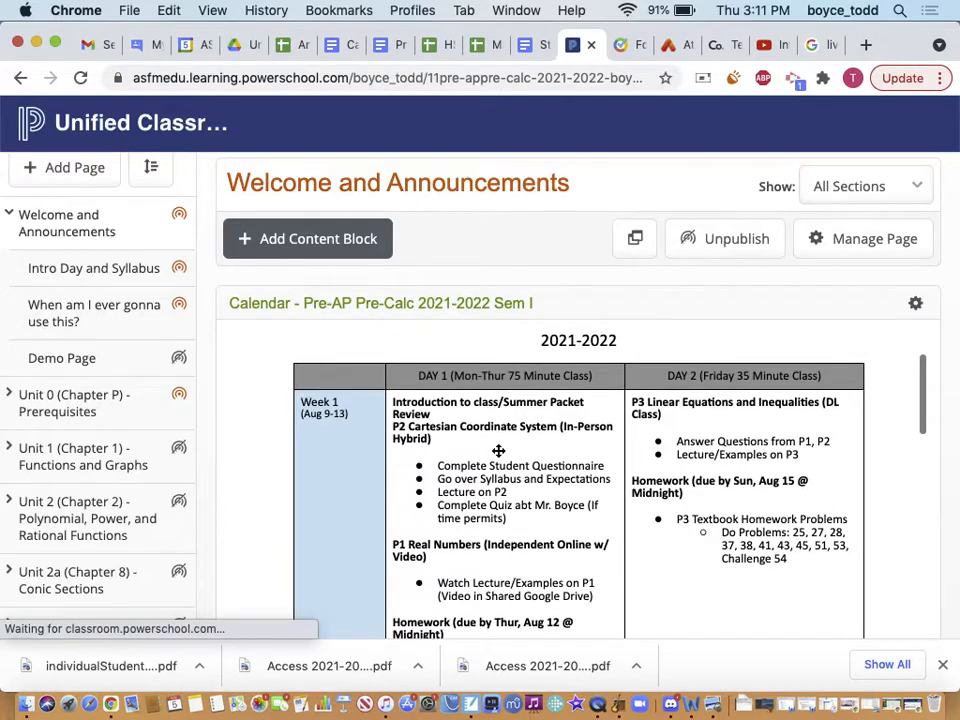
scroll(498, 452, "up", 1)
scroll(607, 482, "down", 2)
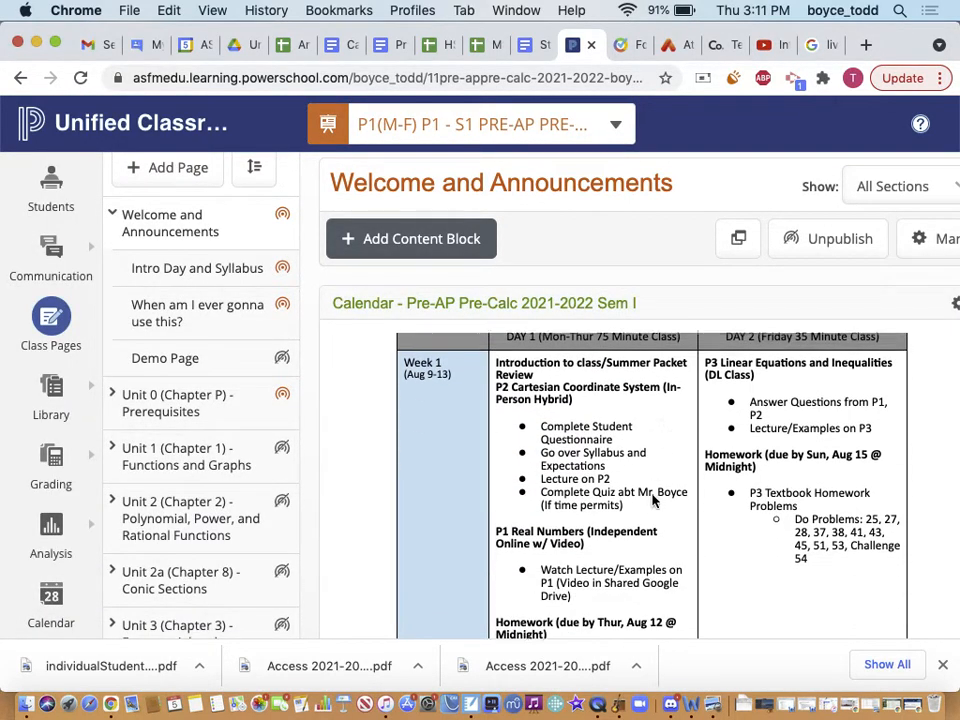
scroll(585, 508, "down", 1)
scroll(580, 480, "down", 1)
scroll(720, 470, "down", 1)
scroll(700, 500, "up", 3)
scroll(666, 362, "right", 2)
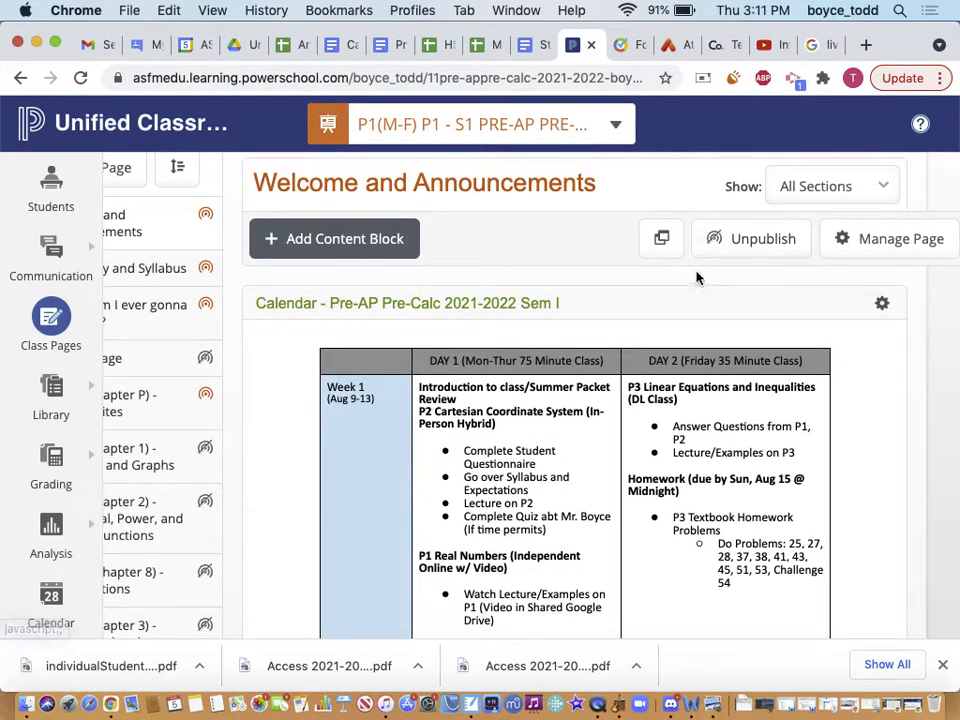
left_click(879, 248)
left_click(880, 315)
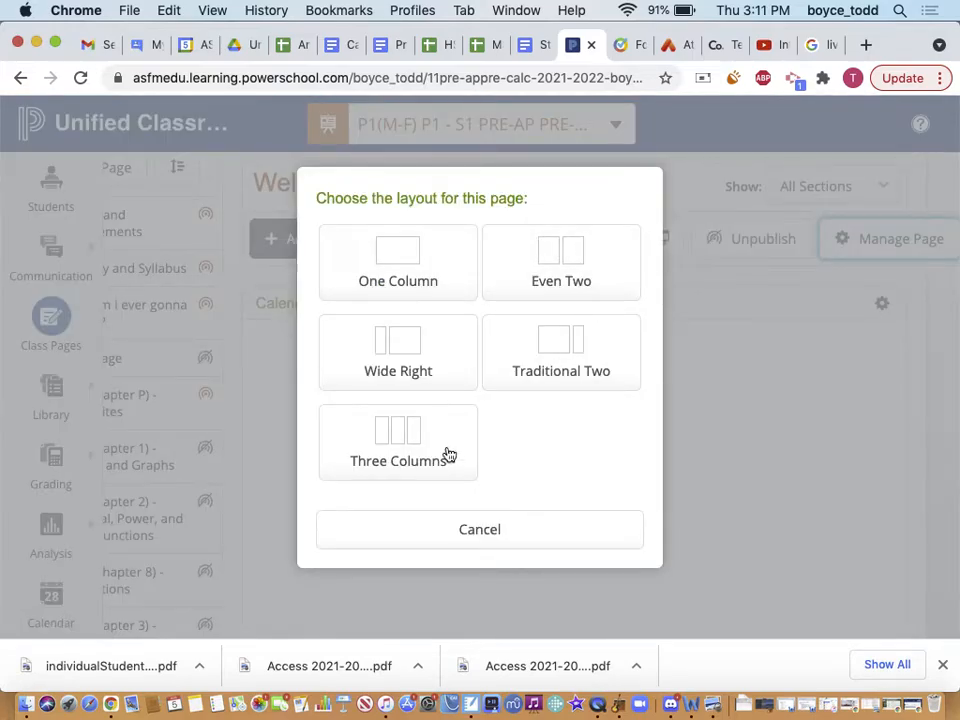
left_click(467, 528)
scroll(490, 441, "down", 5)
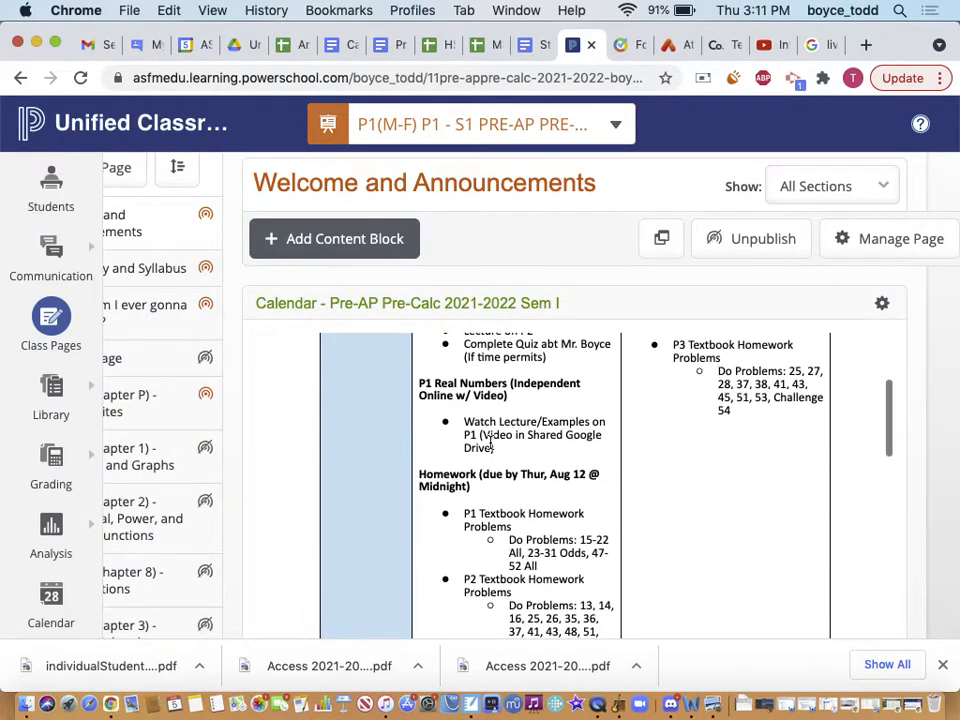
scroll(490, 441, "up", 7)
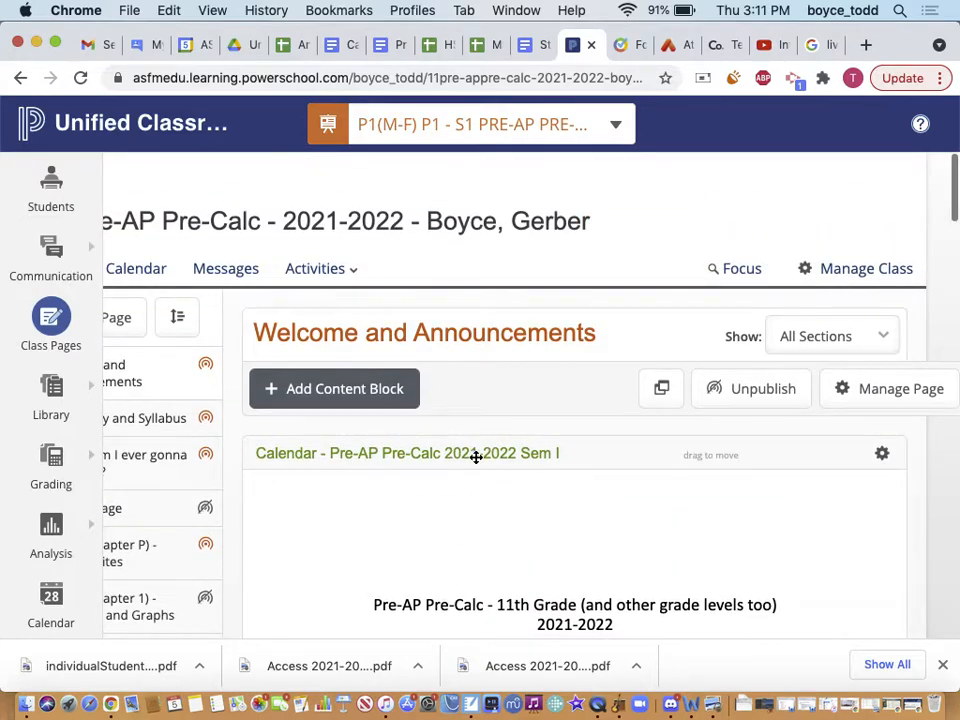
left_click(347, 387)
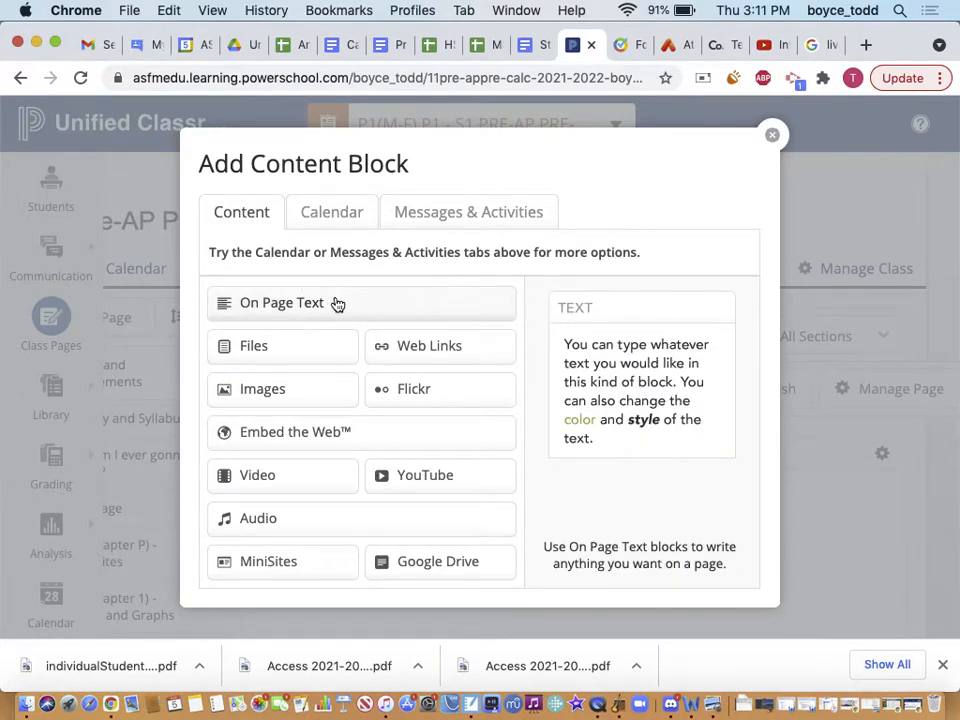
left_click(266, 346)
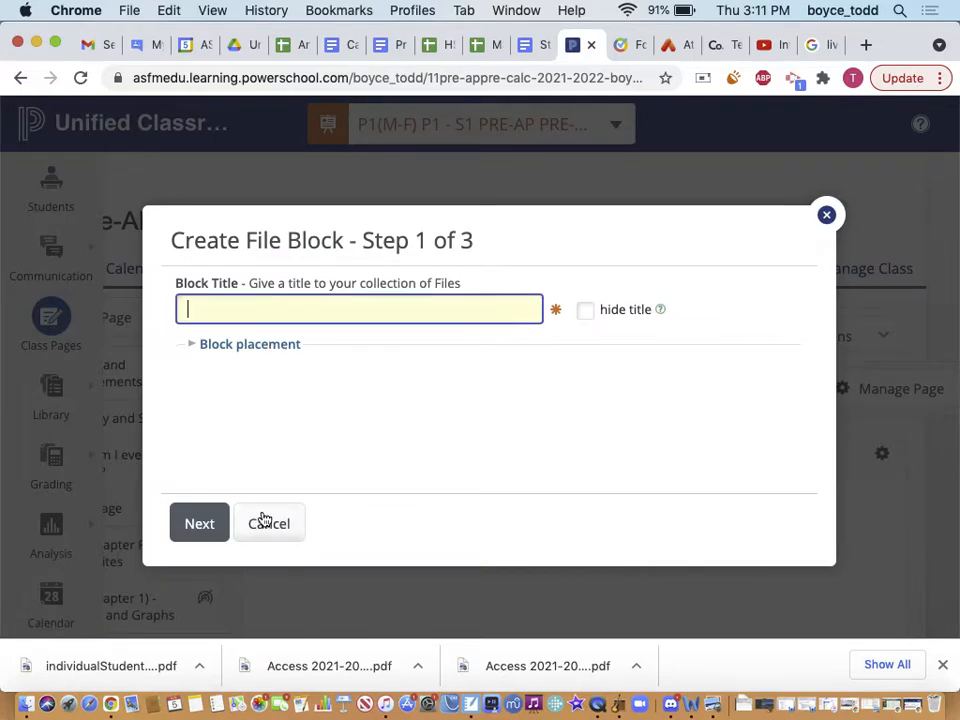
left_click(264, 521)
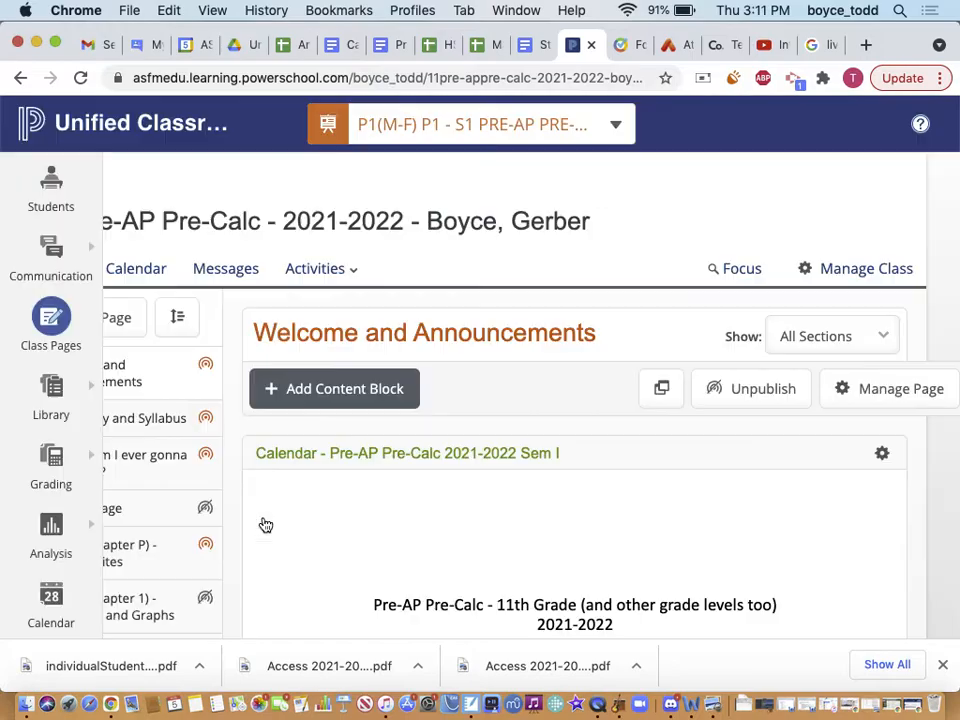
left_click(334, 388)
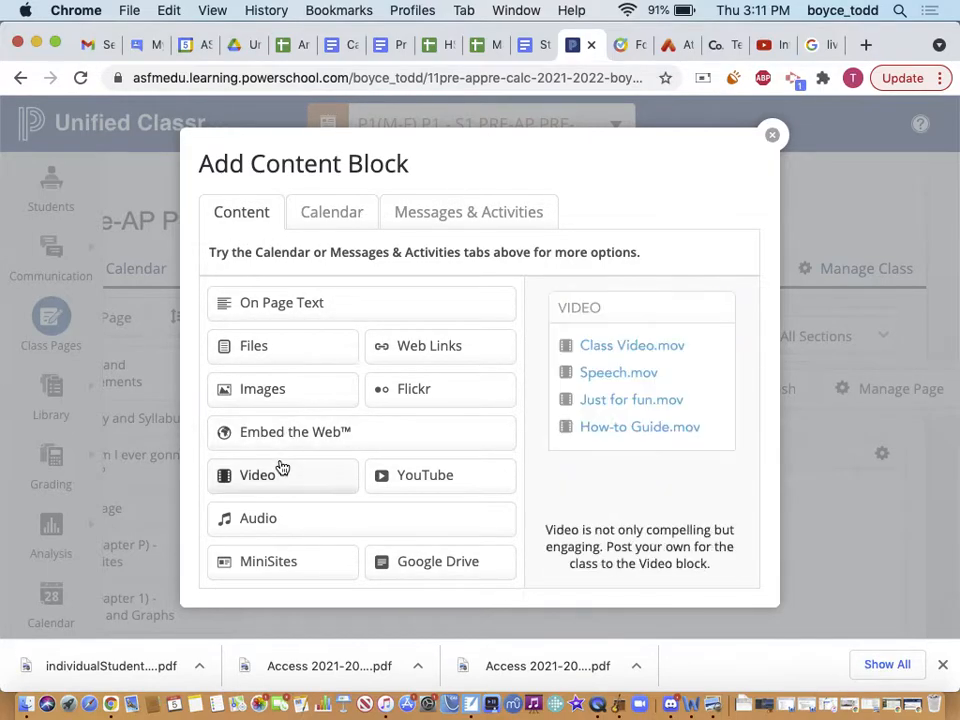
left_click(772, 135)
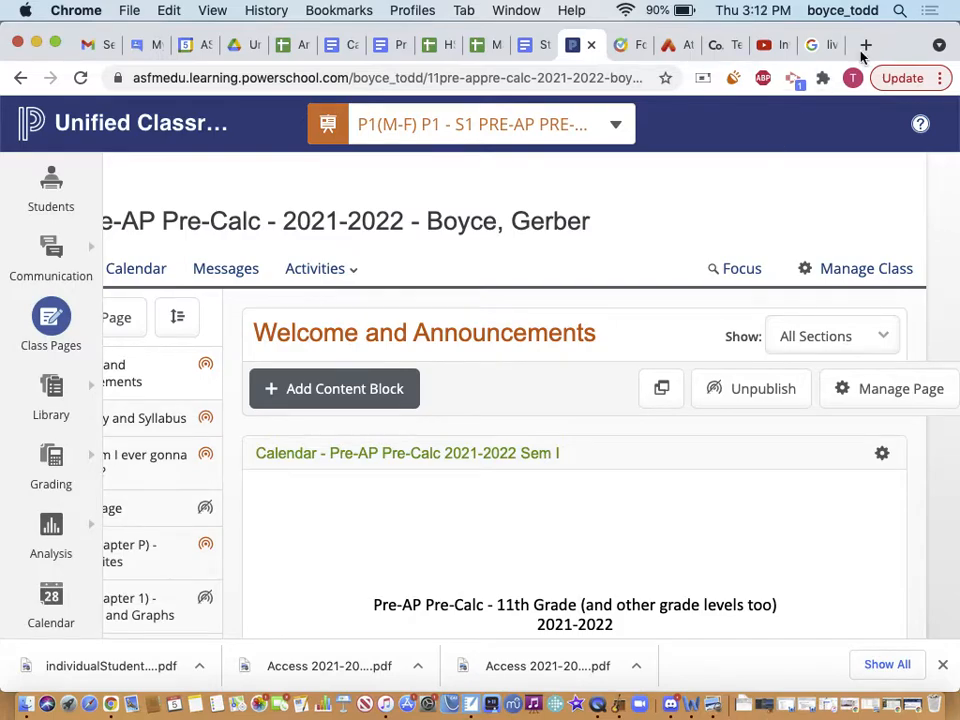
Expand and collapse Unit 0 (Chapter P) in the sidebar, then open the Manage Class options
scroll(145, 509, "left", 3)
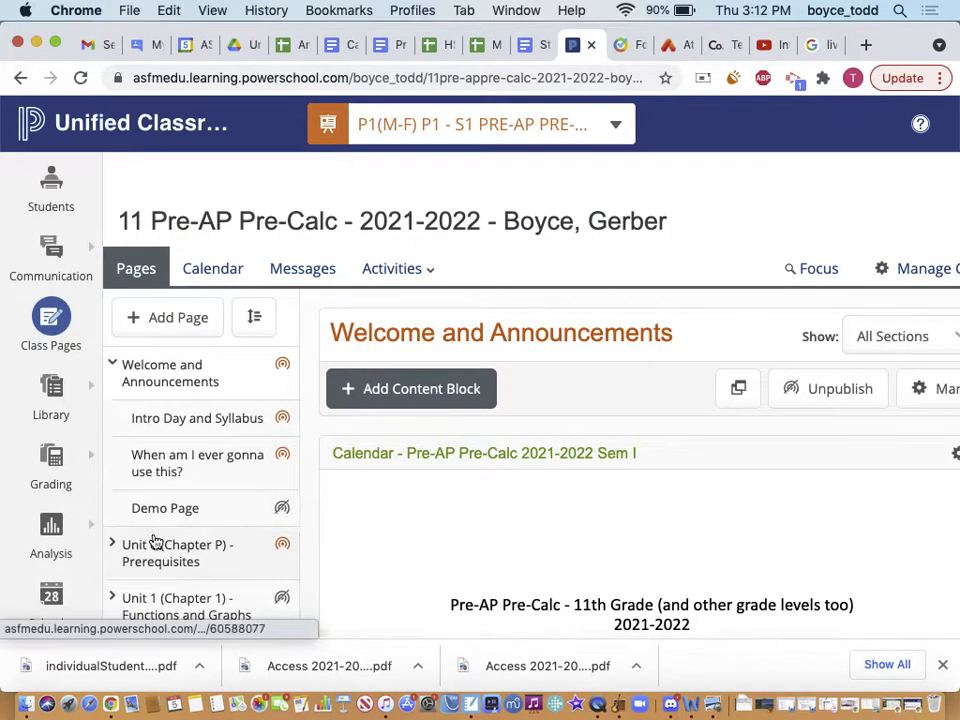
scroll(154, 542, "down", 2)
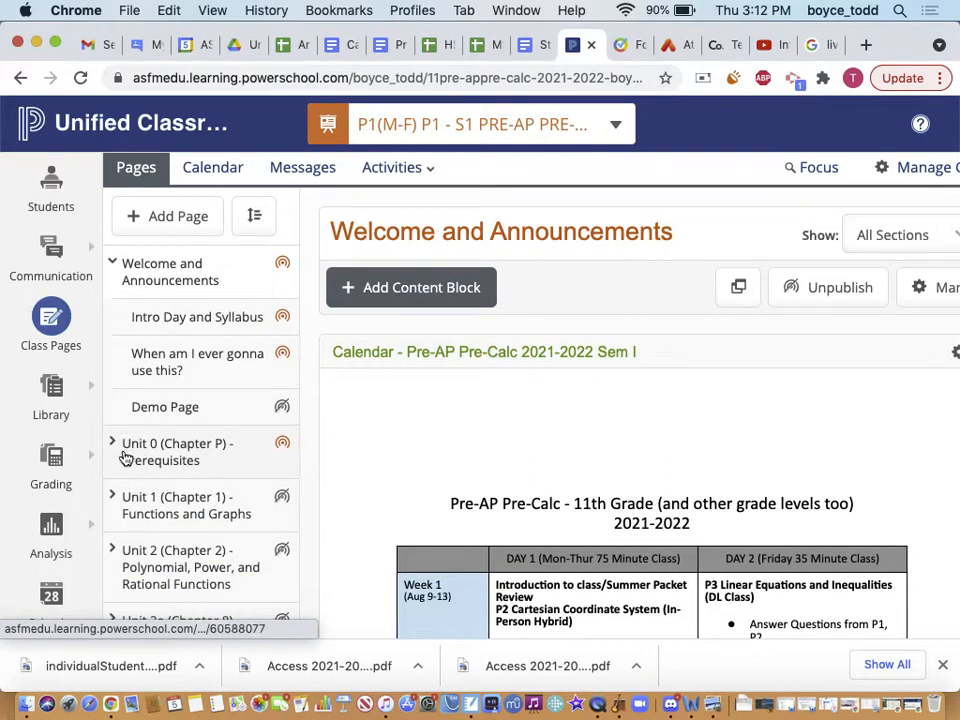
left_click(114, 443)
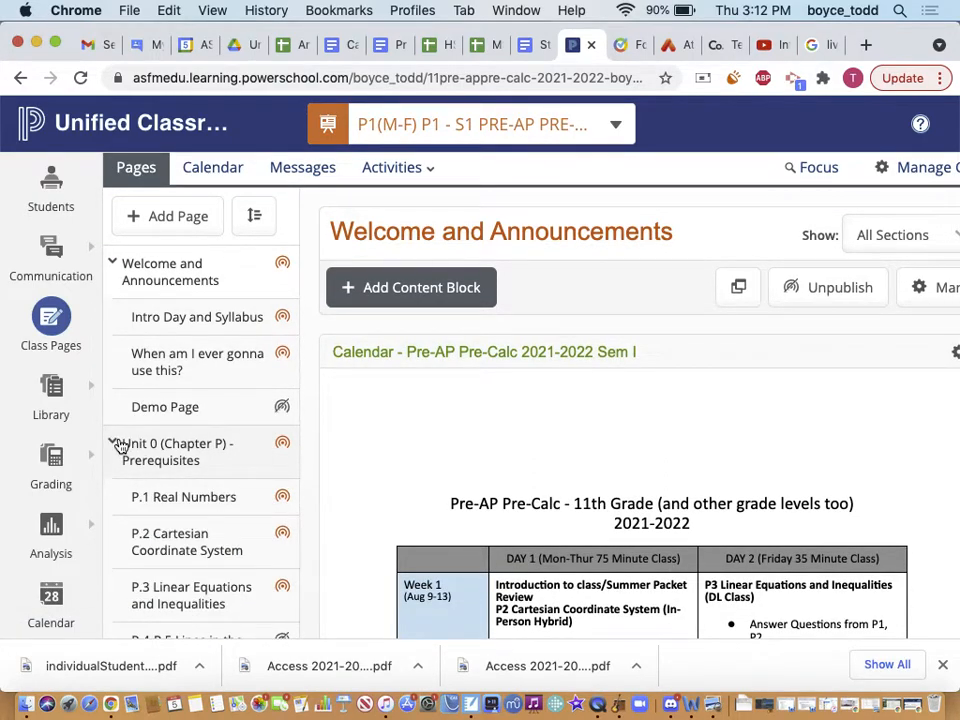
left_click(114, 443)
scroll(130, 457, "up", 2)
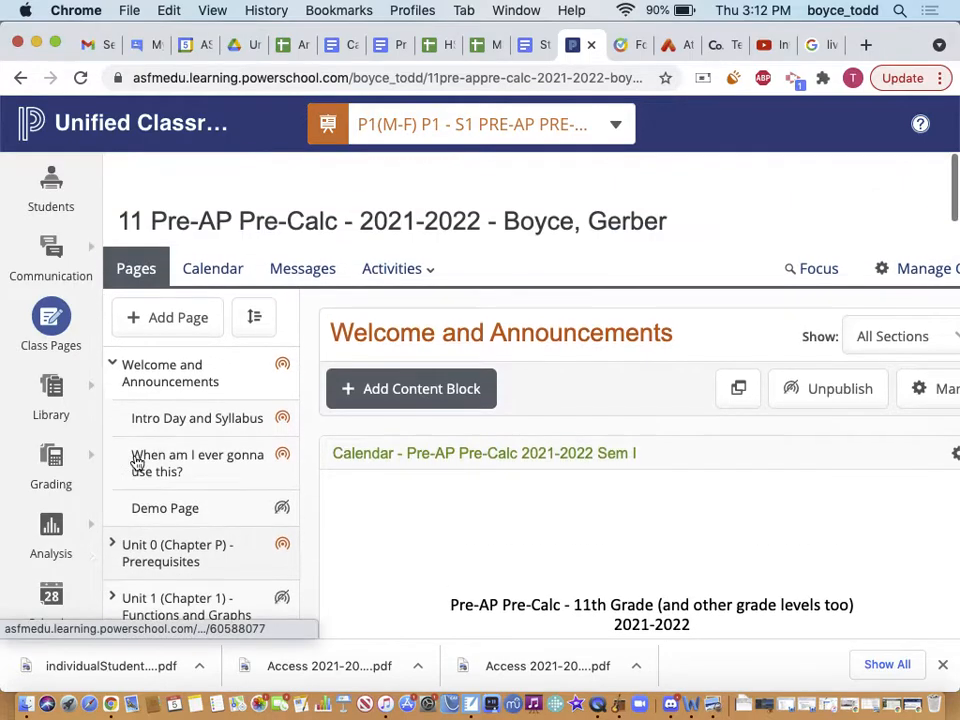
scroll(503, 391, "right", 2)
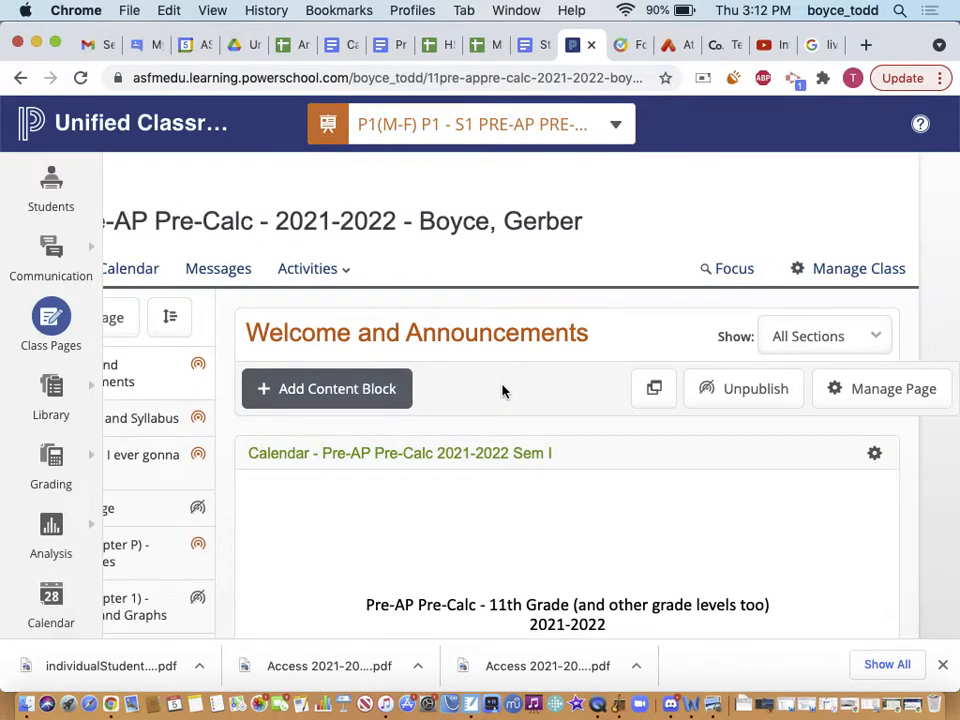
left_click(868, 272)
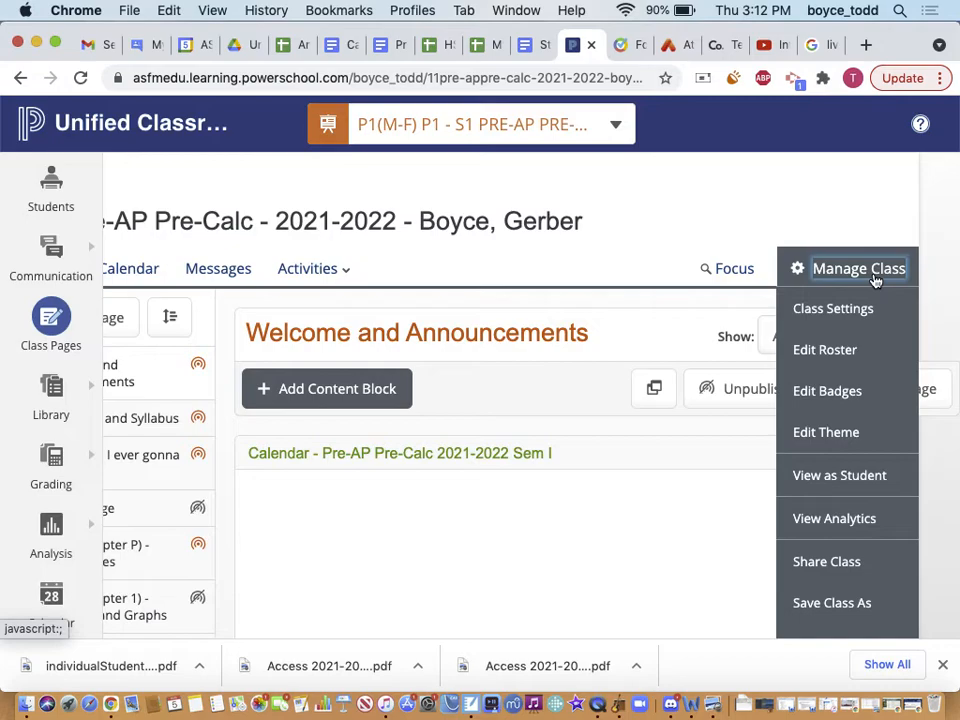
Open the Themes gallery and preview Airships, Airy, Autumn, Blue & Gray and Blue Marble
left_click(884, 440)
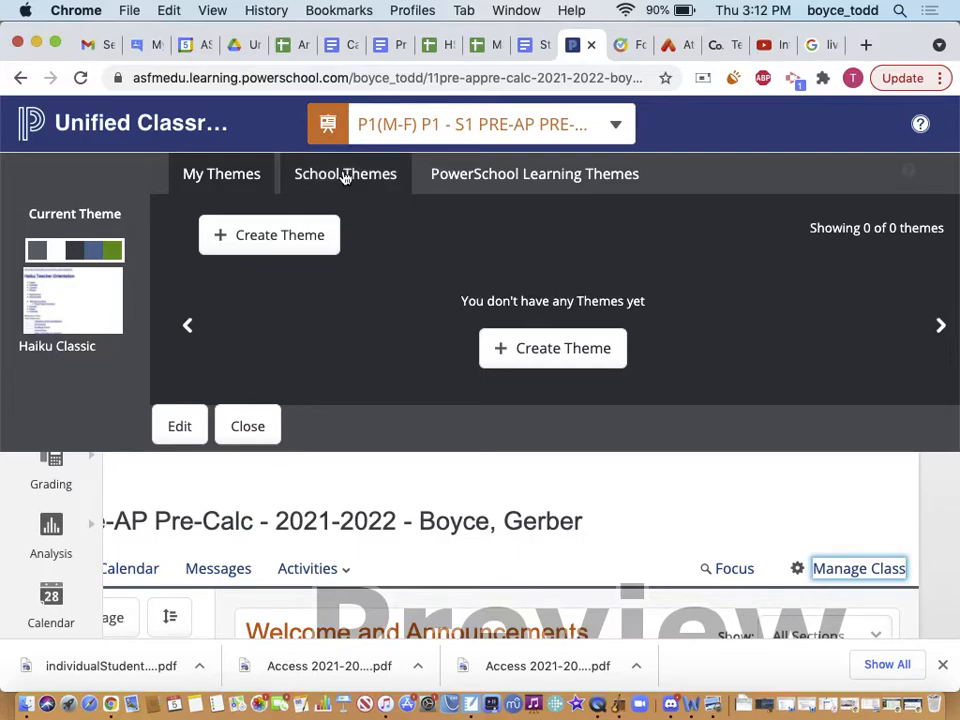
left_click(545, 185)
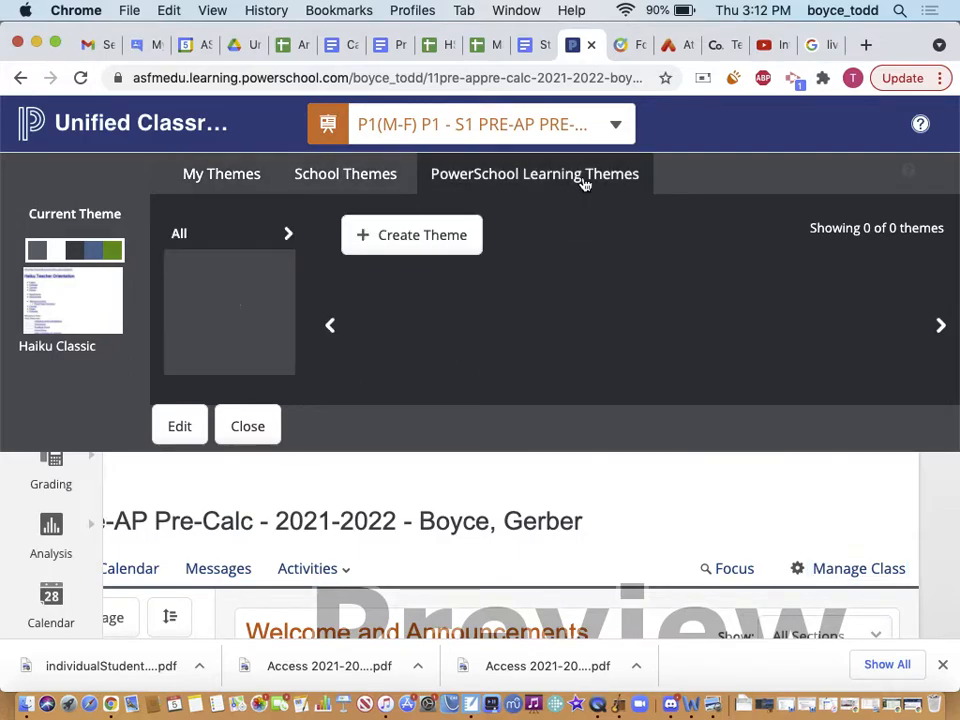
left_click(407, 306)
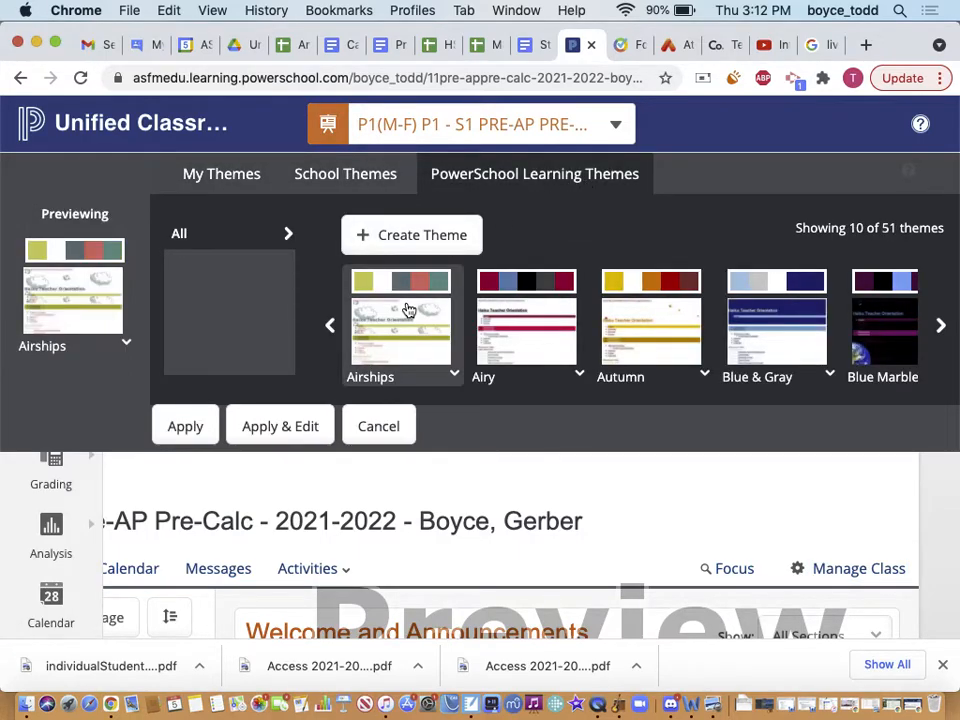
left_click(486, 312)
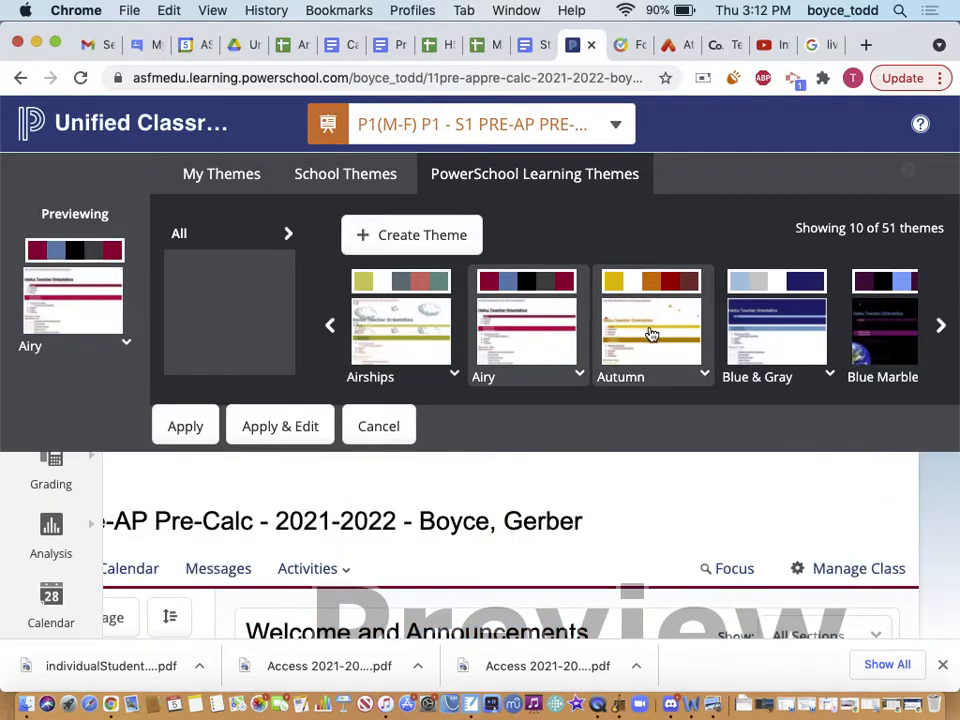
left_click(658, 331)
left_click(743, 329)
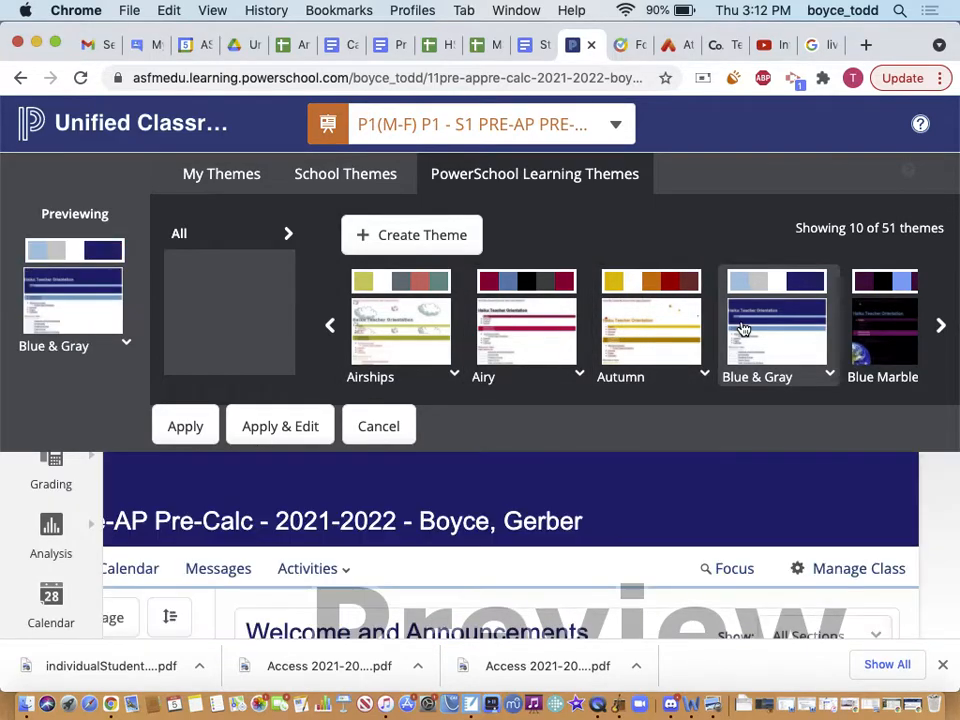
left_click(884, 341)
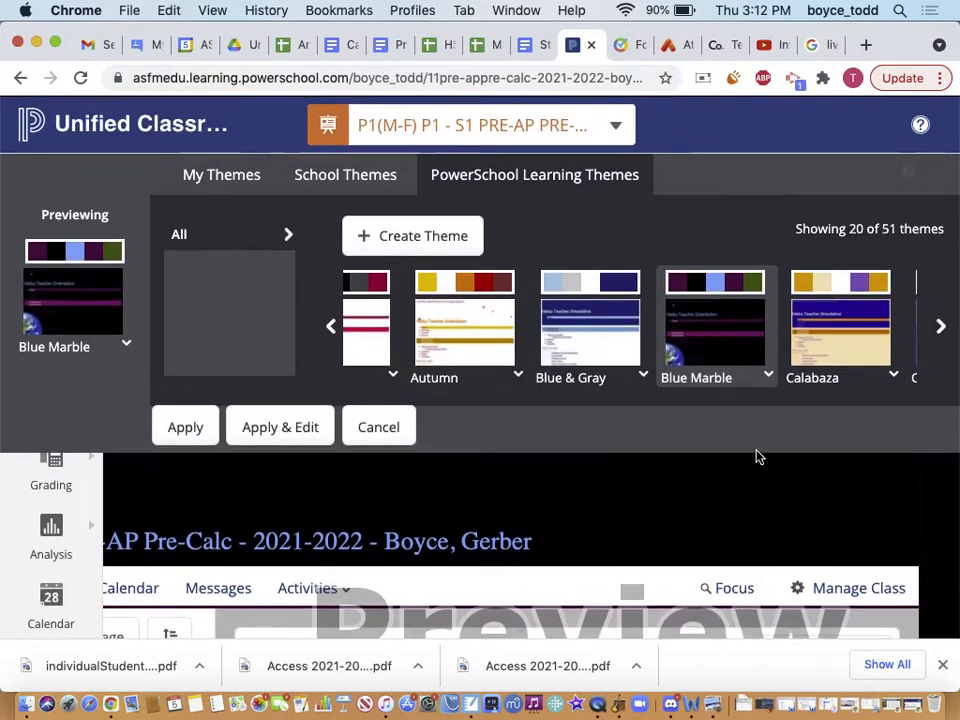
Page onward and preview Fly Away, Good Earth, Music: Treble and Old Glory themes
left_click(940, 328)
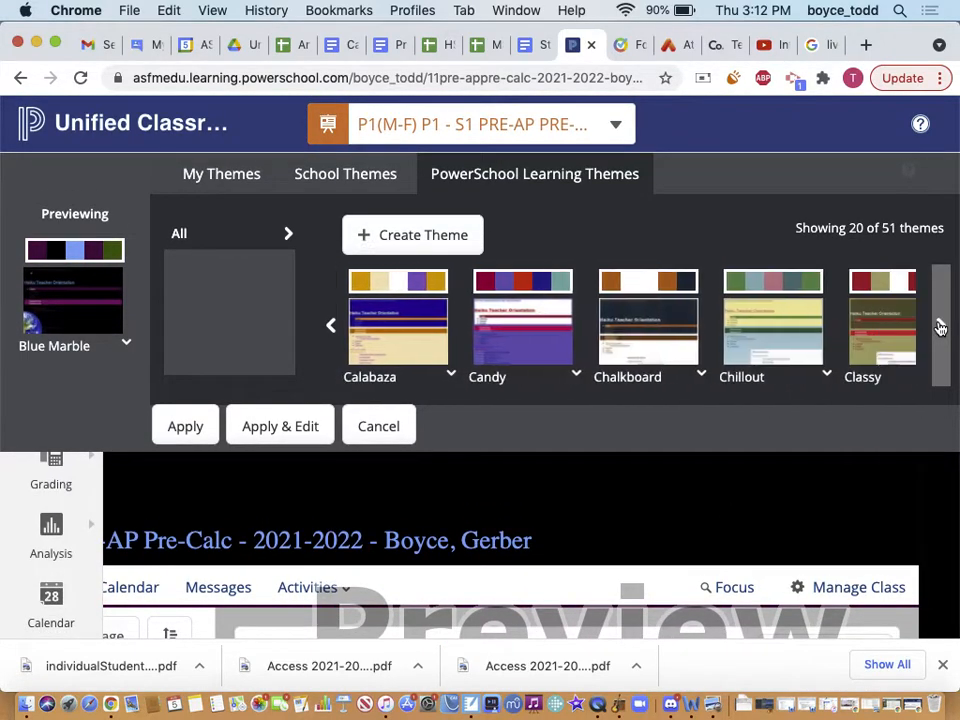
left_click(940, 328)
left_click(940, 328)
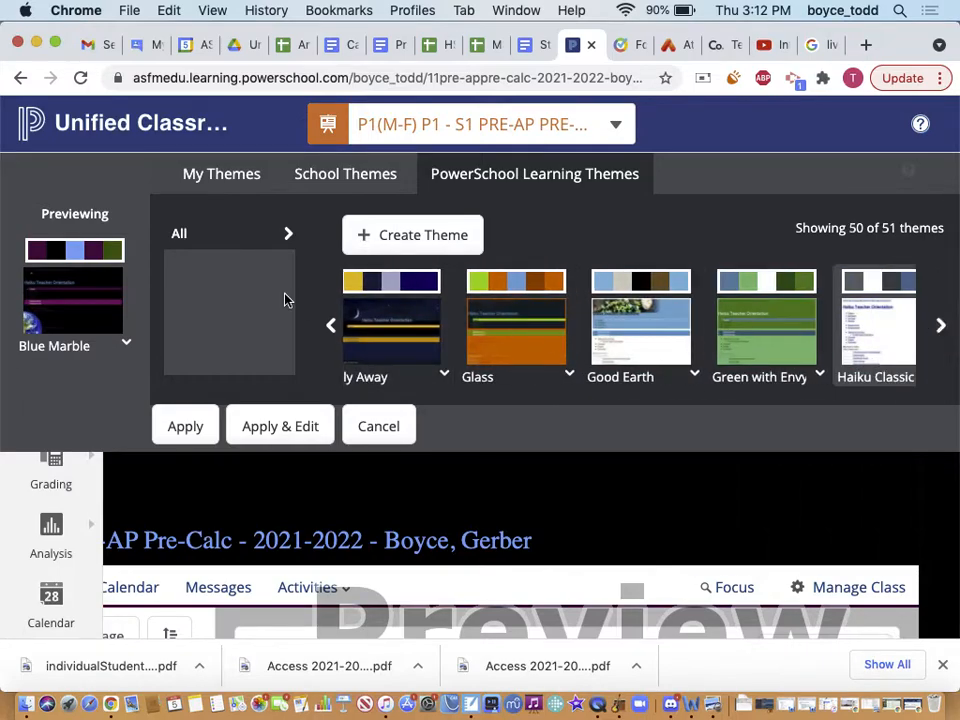
left_click(366, 321)
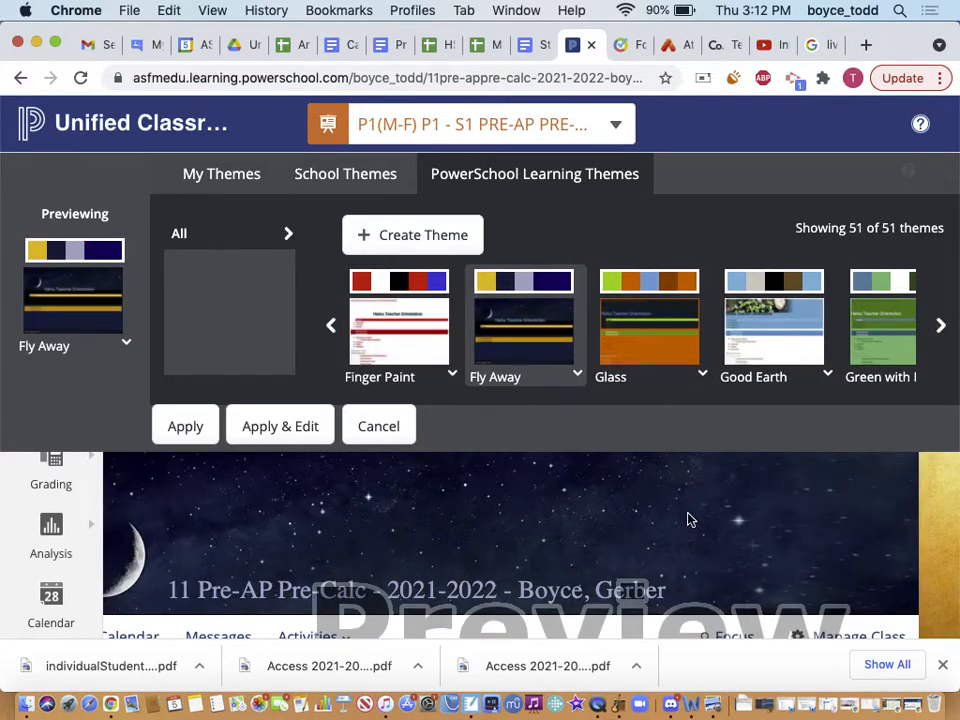
left_click(742, 325)
left_click(940, 328)
left_click(938, 348)
left_click(938, 348)
left_click(938, 348)
left_click(938, 348)
left_click(938, 322)
left_click(938, 322)
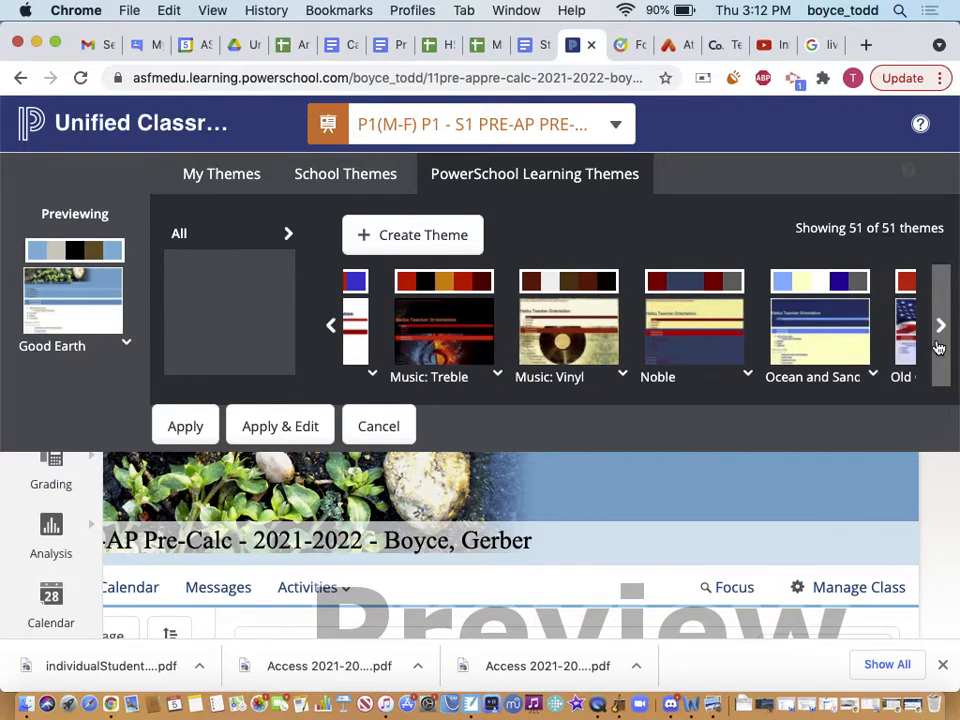
left_click(447, 300)
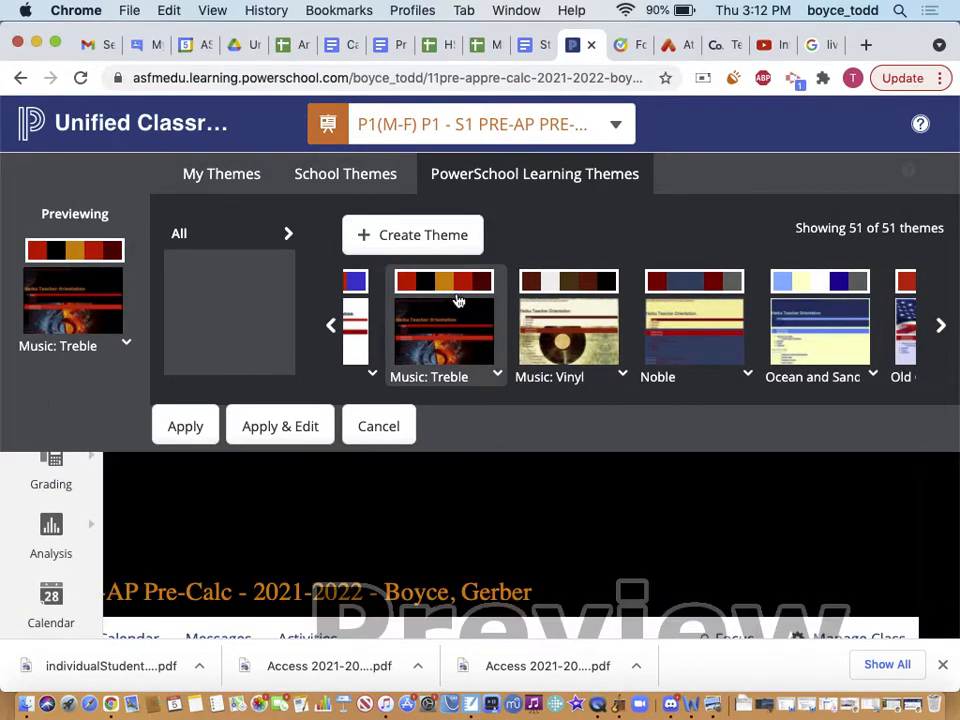
left_click(912, 337)
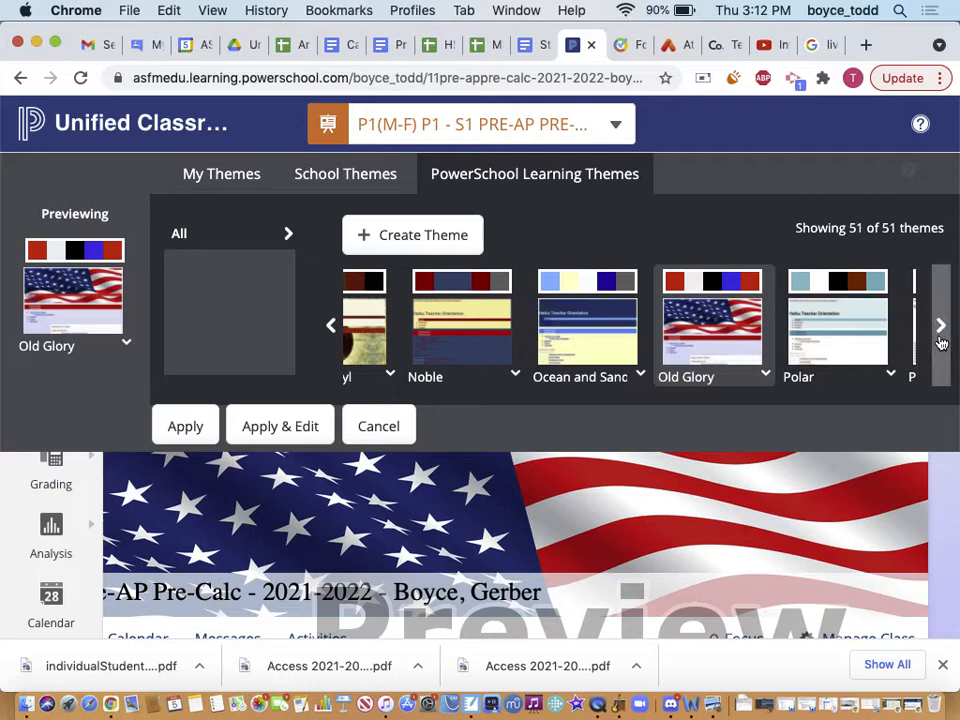
Preview Sunset and Winter Leaves, then discard the preview and close the gallery, keeping Haiku Classic
left_click(941, 343)
left_click(941, 343)
left_click(941, 343)
left_click(941, 343)
left_click(941, 343)
left_click(941, 343)
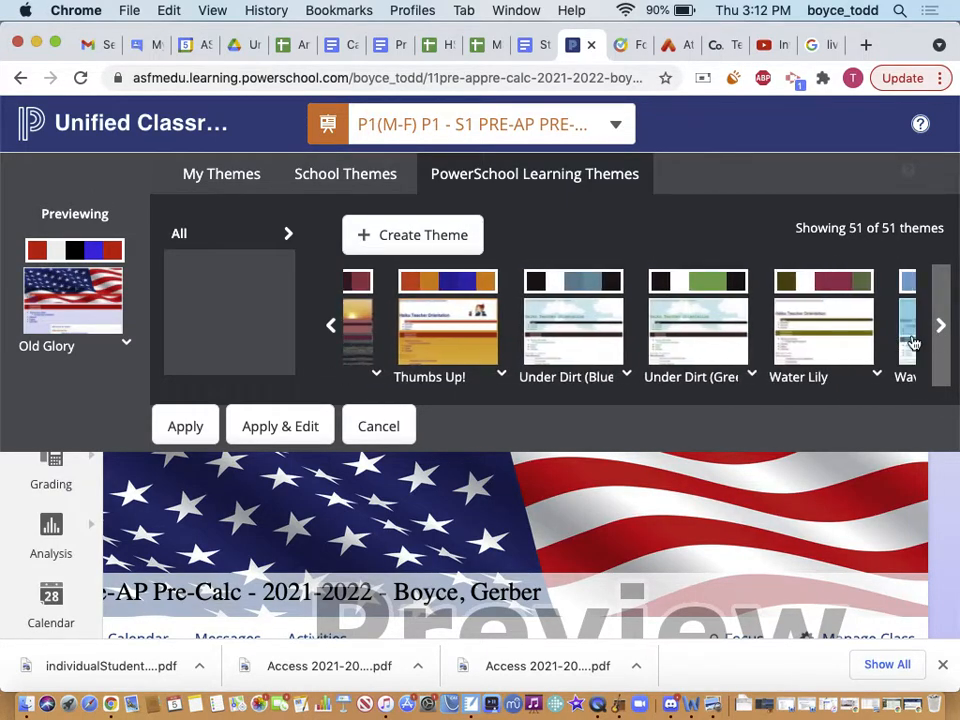
left_click(363, 318)
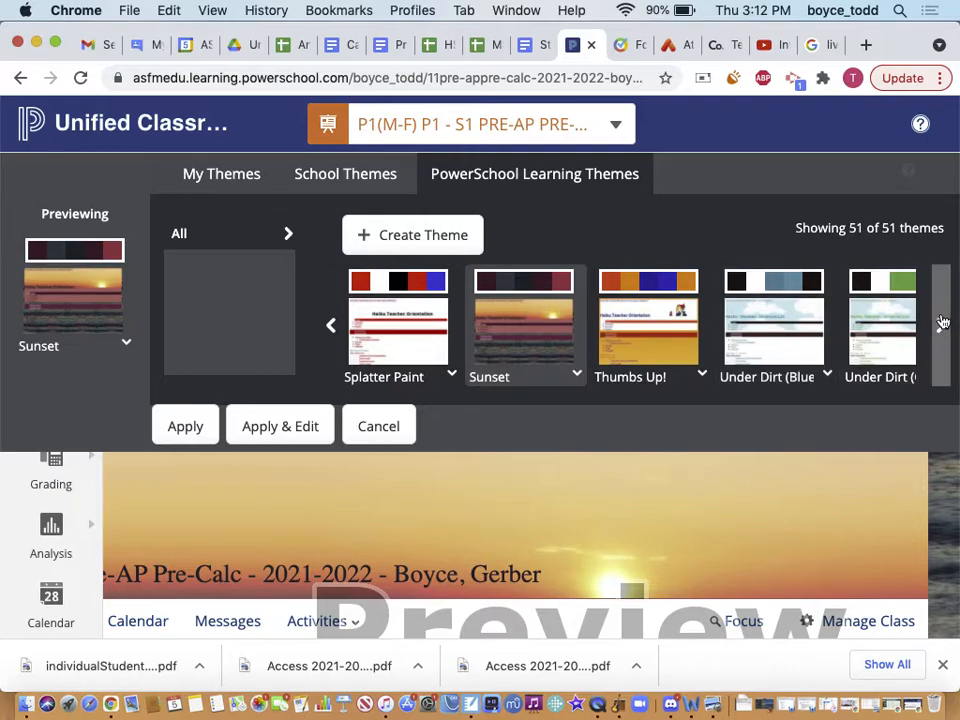
left_click(942, 322)
left_click(893, 326)
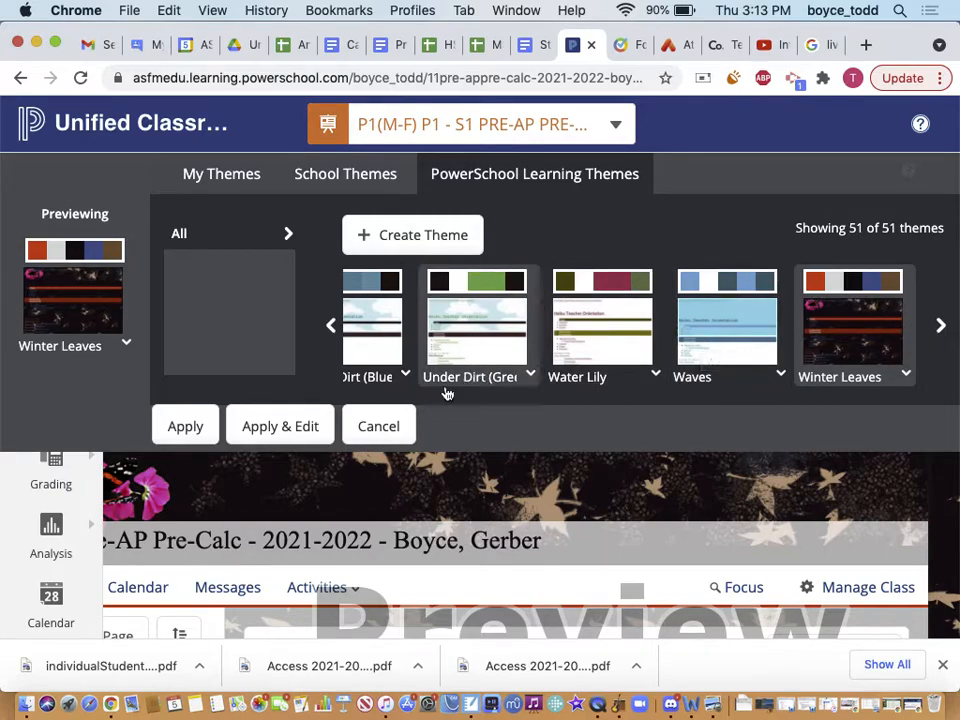
left_click(379, 427)
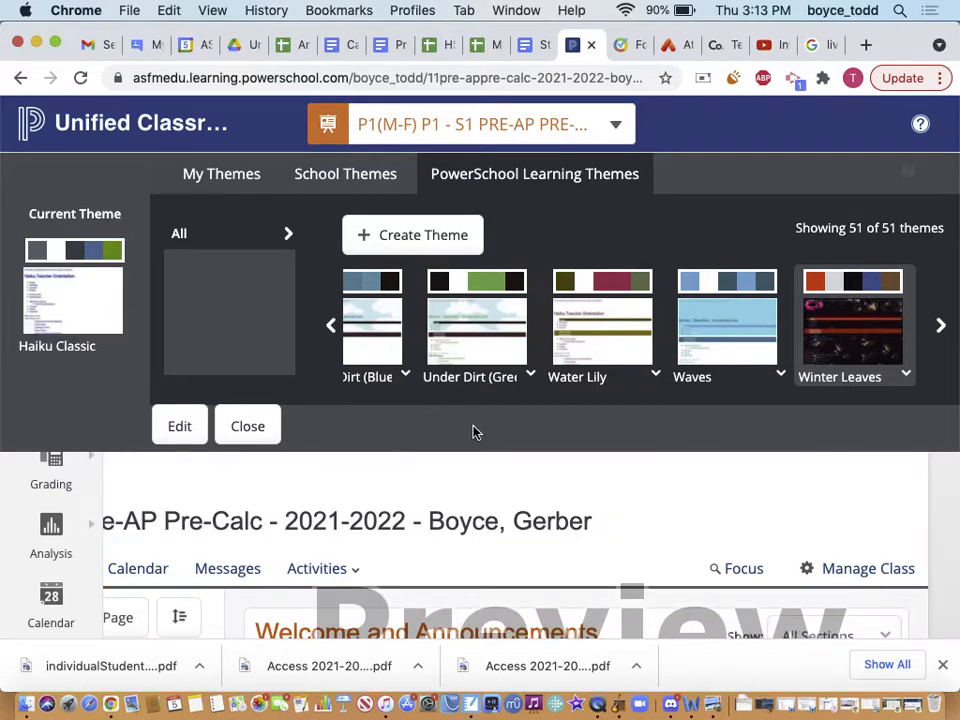
left_click(247, 427)
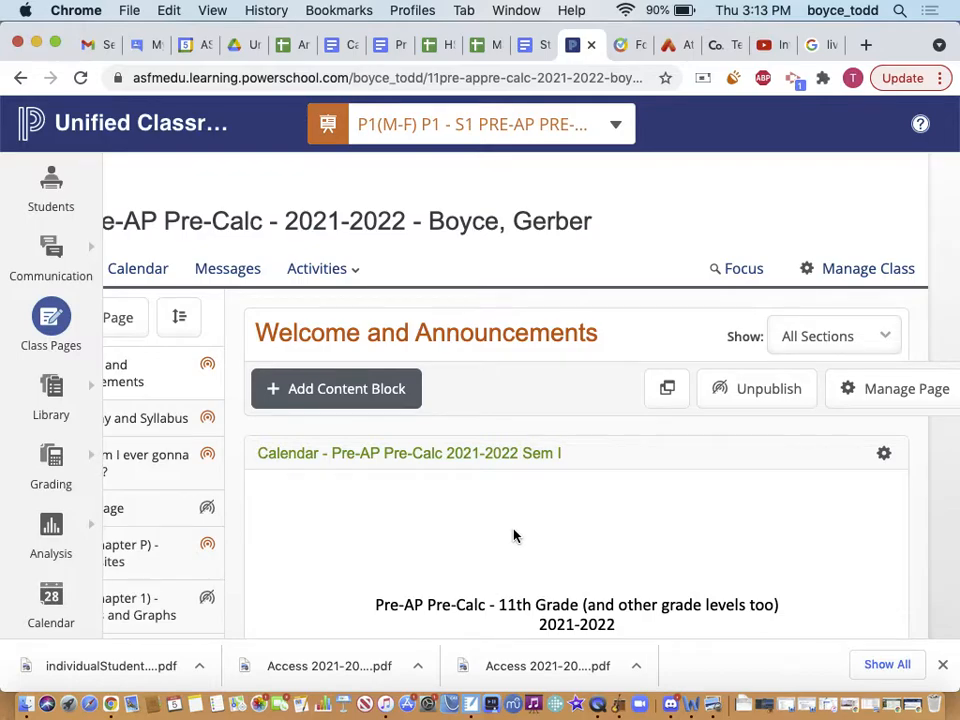
scroll(245, 600, "down", 3)
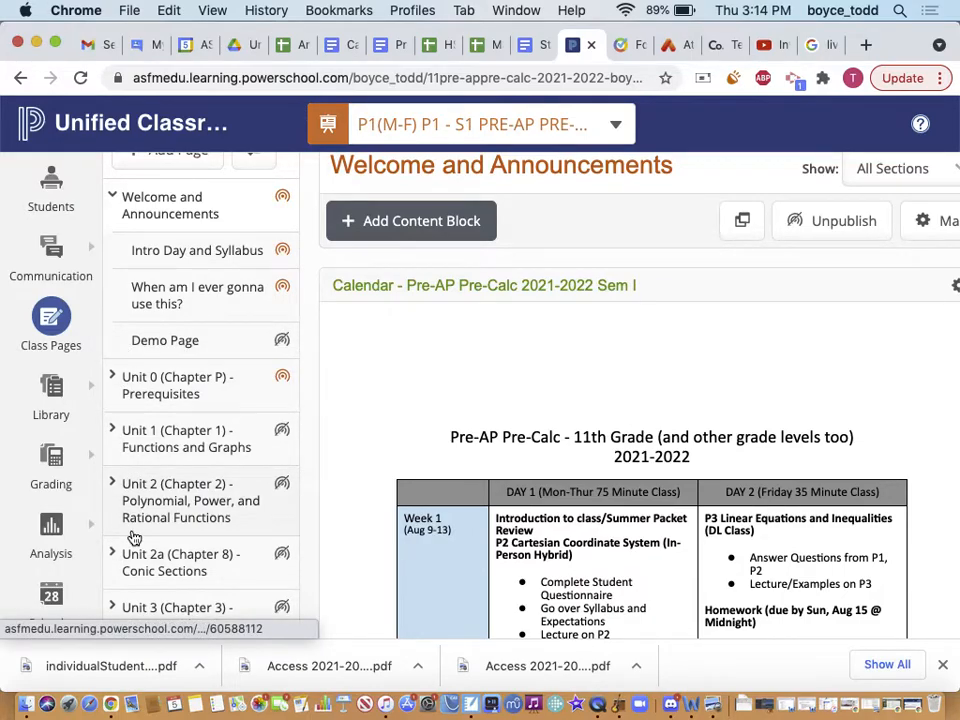
Remove Demo Page with Manage Page > Delete Page and confirm with OK
left_click(173, 340)
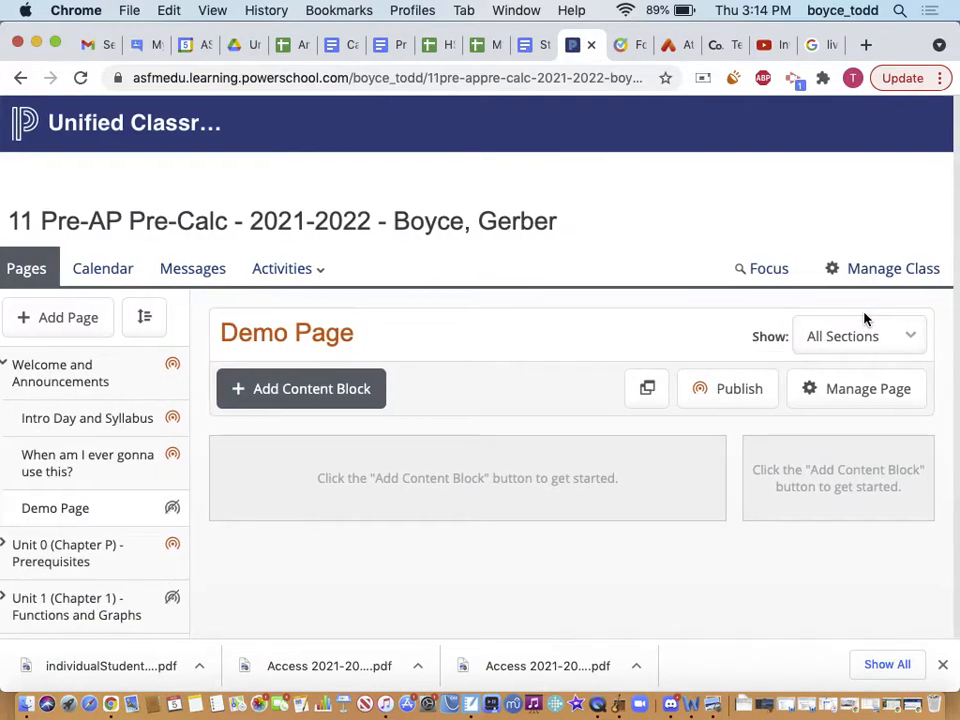
scroll(460, 400, "right", 3)
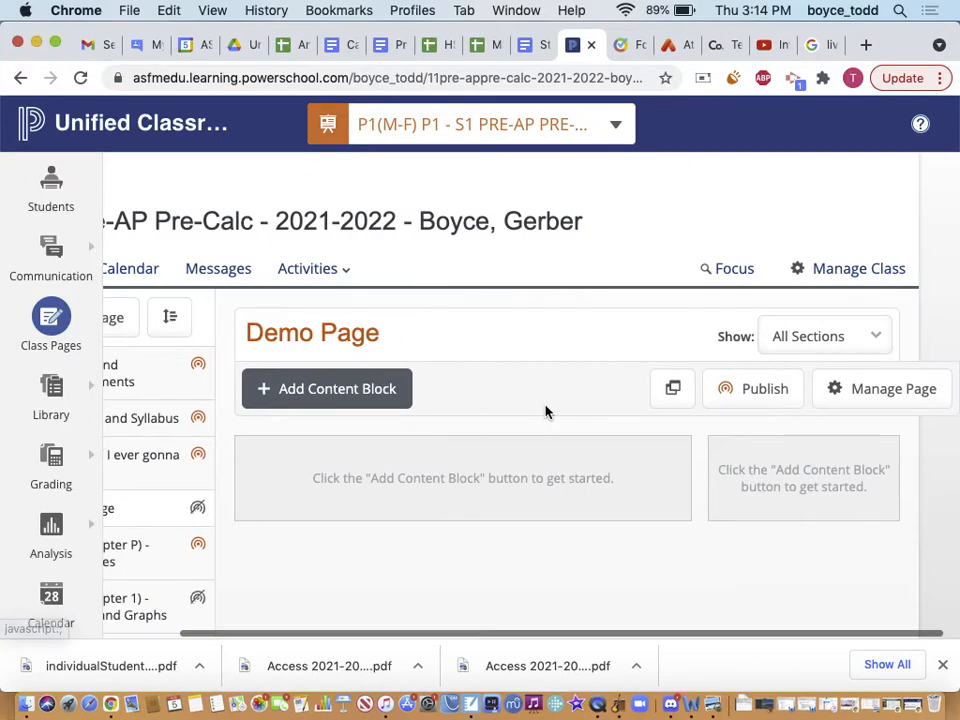
left_click(863, 398)
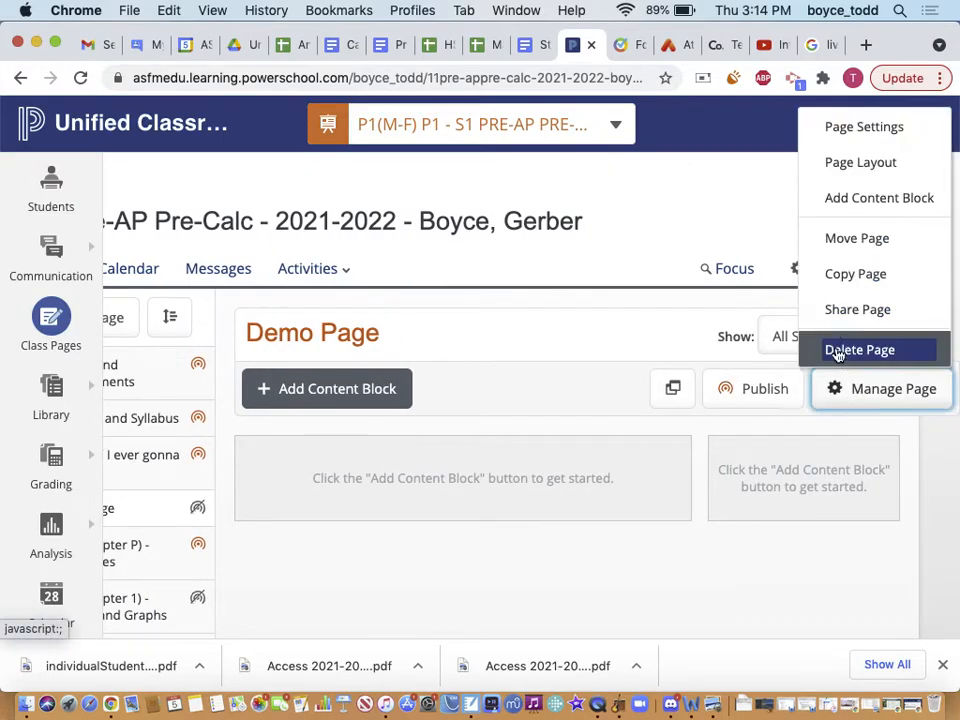
left_click(838, 356)
left_click(613, 288)
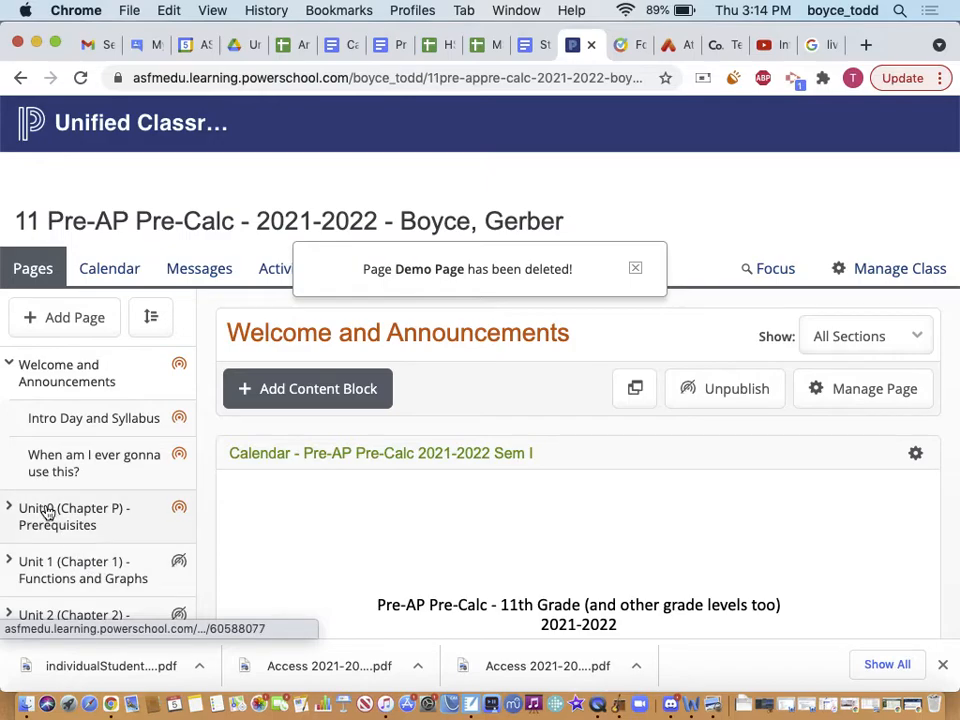
Review the Welcome and Announcements page's Sem I calendar, then bring QuickTime Player forward
scroll(20, 572, "down", 1)
scroll(18, 572, "down", 2)
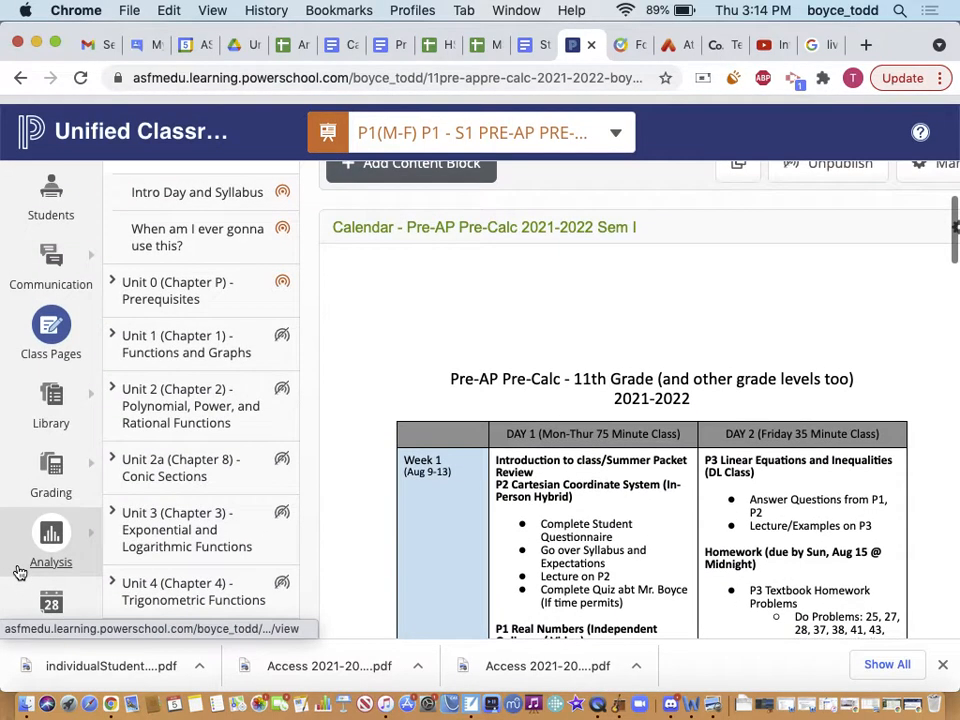
scroll(107, 428, "up", 2)
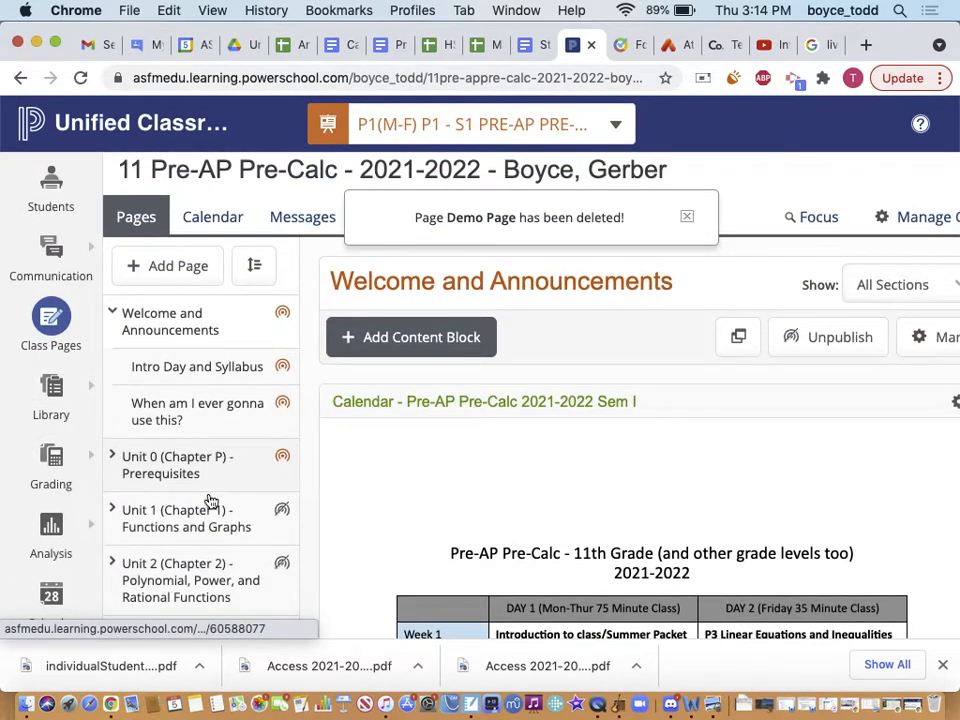
scroll(208, 499, "up", 1)
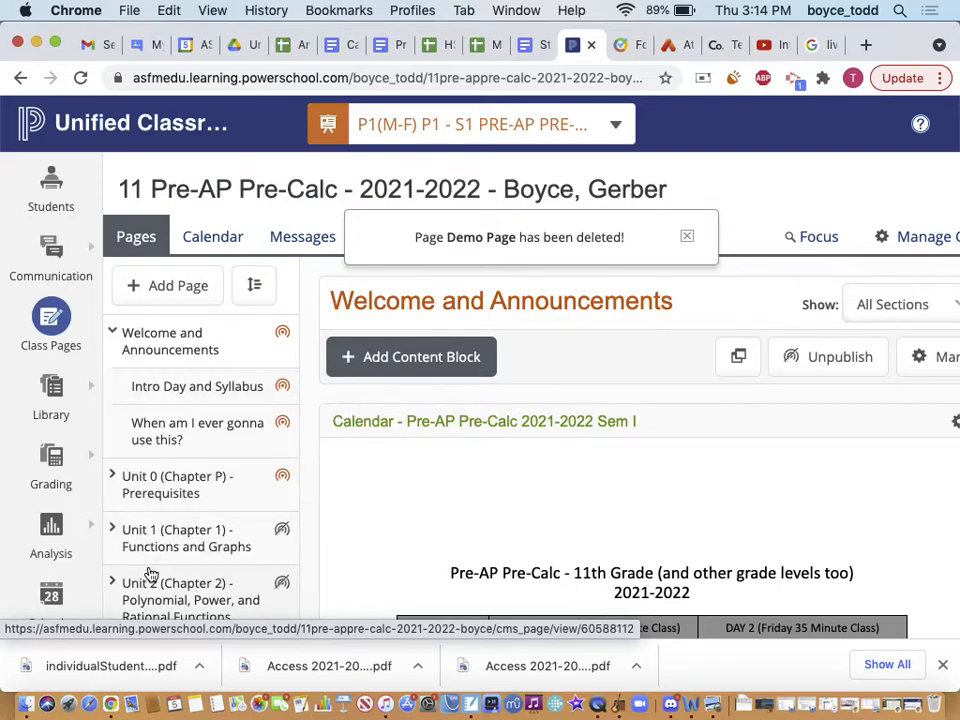
scroll(148, 573, "down", 2)
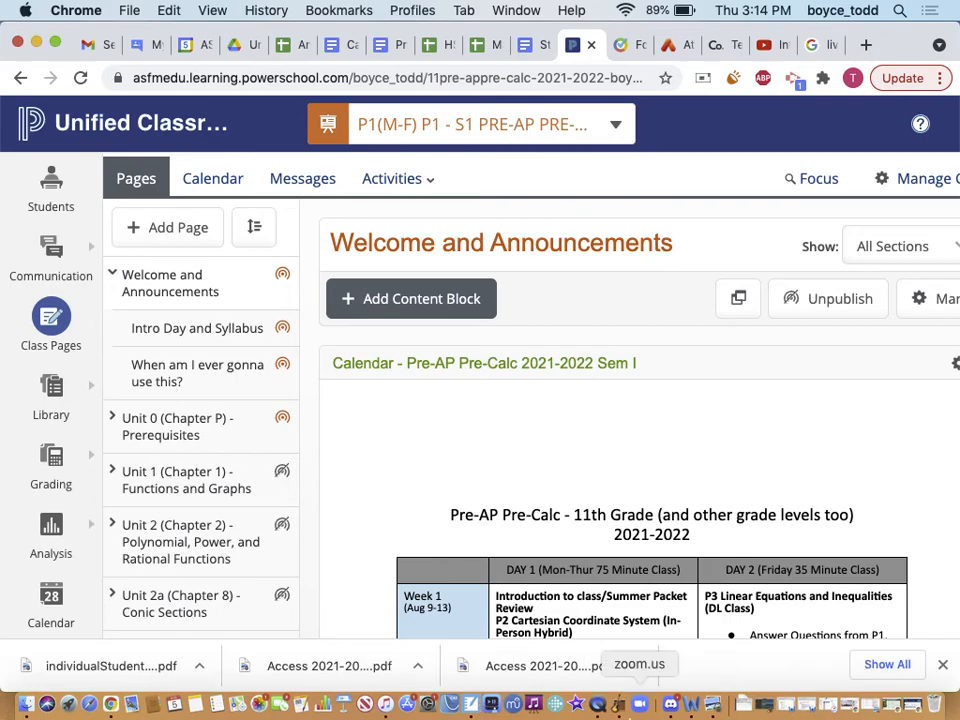
left_click(585, 704)
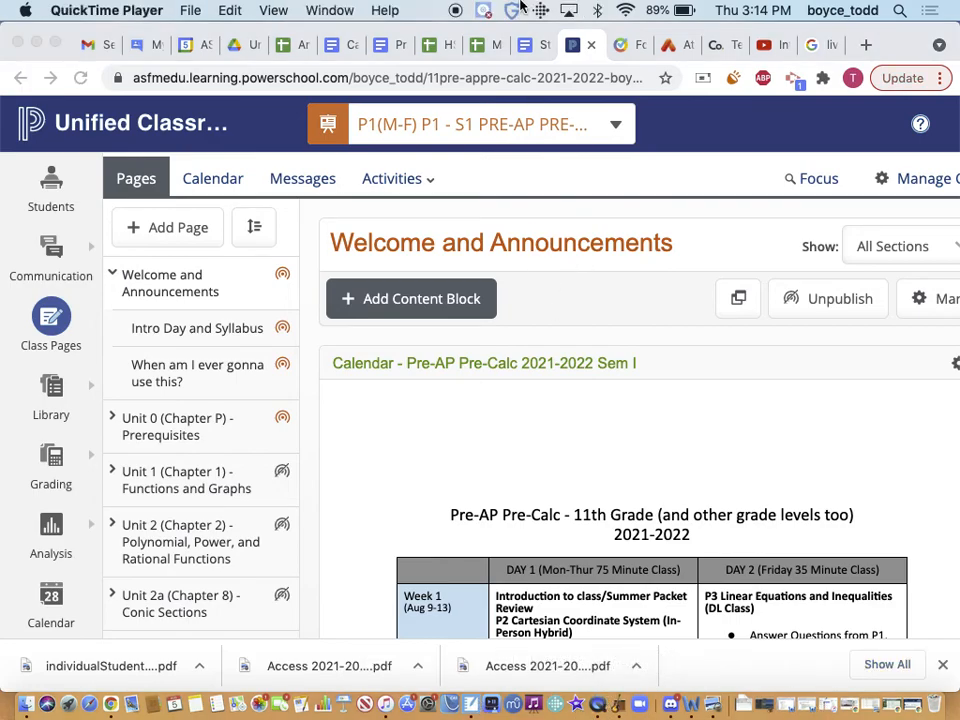